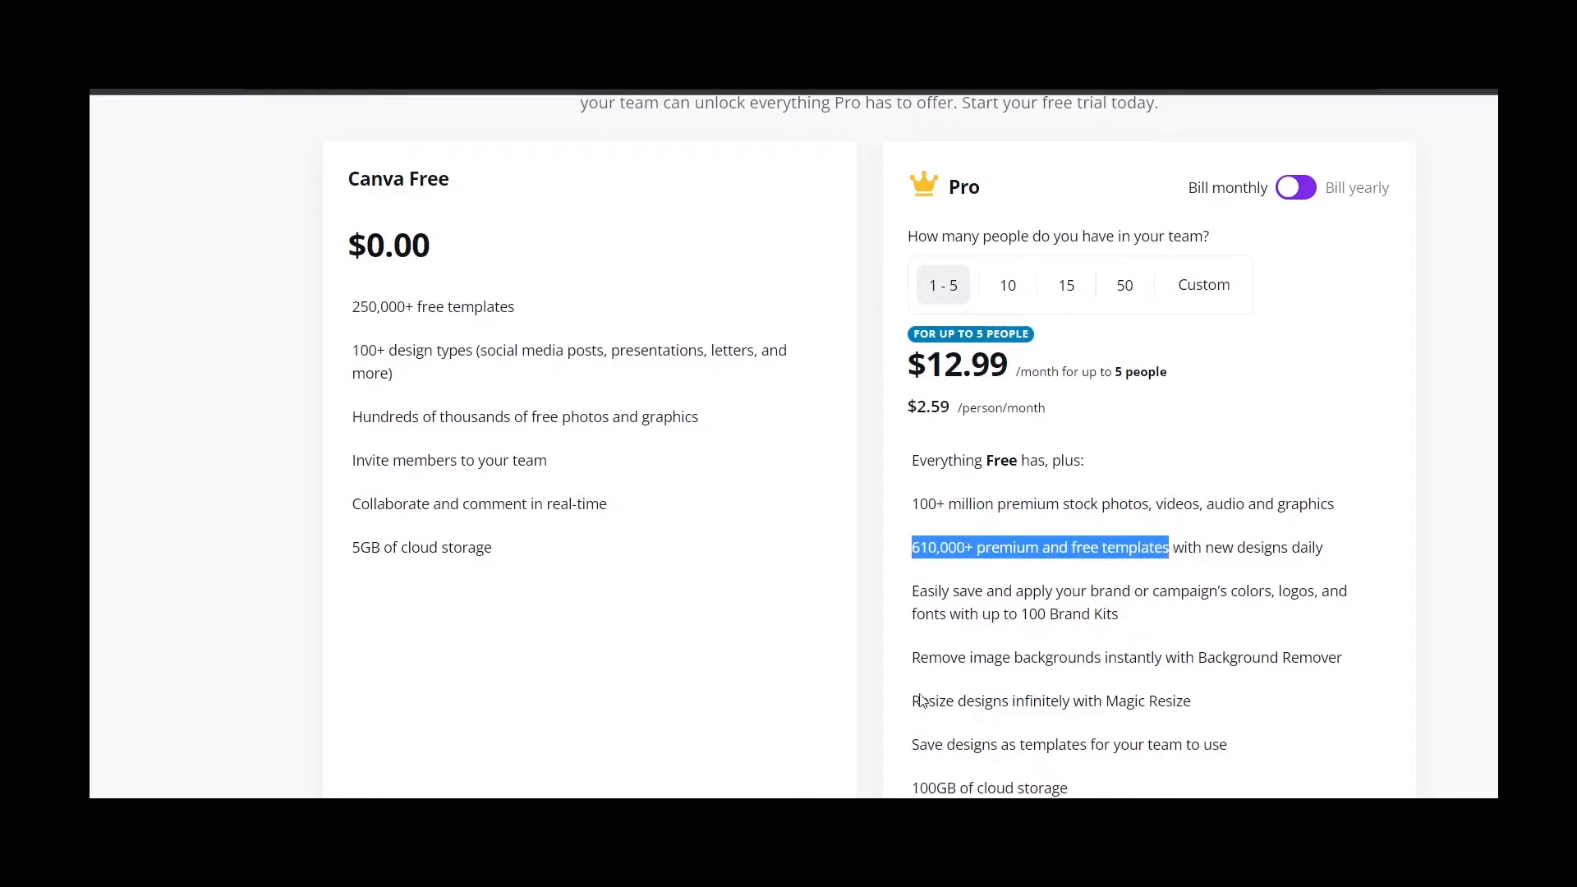
- Review the Pro plan's background-removal and team-template features and start the free Pro trial
drag(914, 665, 1100, 671)
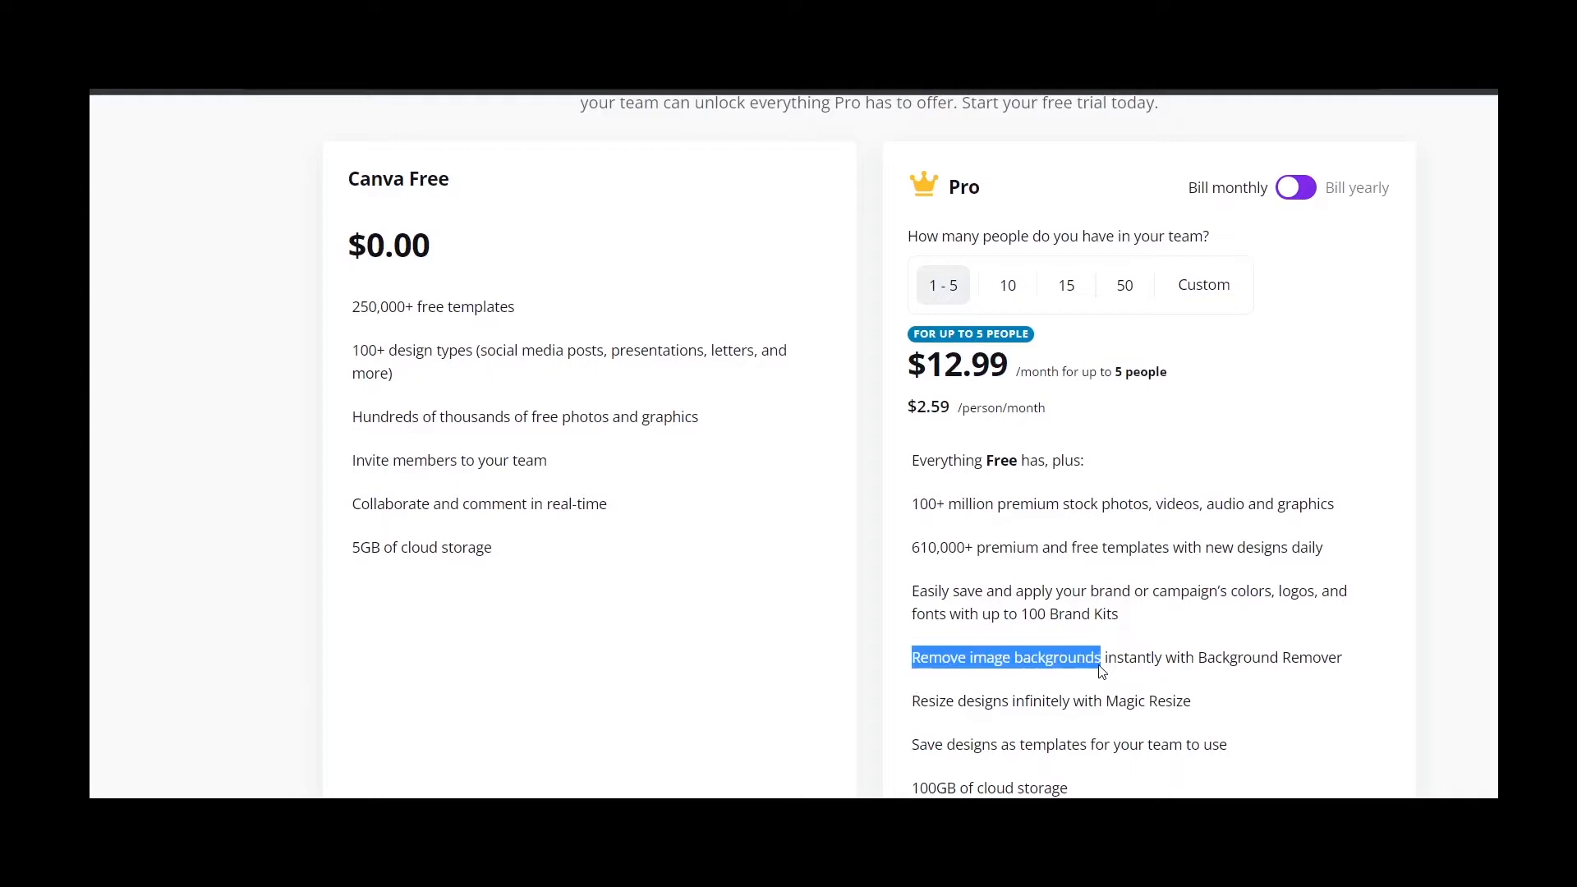
click(912, 759)
drag(912, 759, 1092, 760)
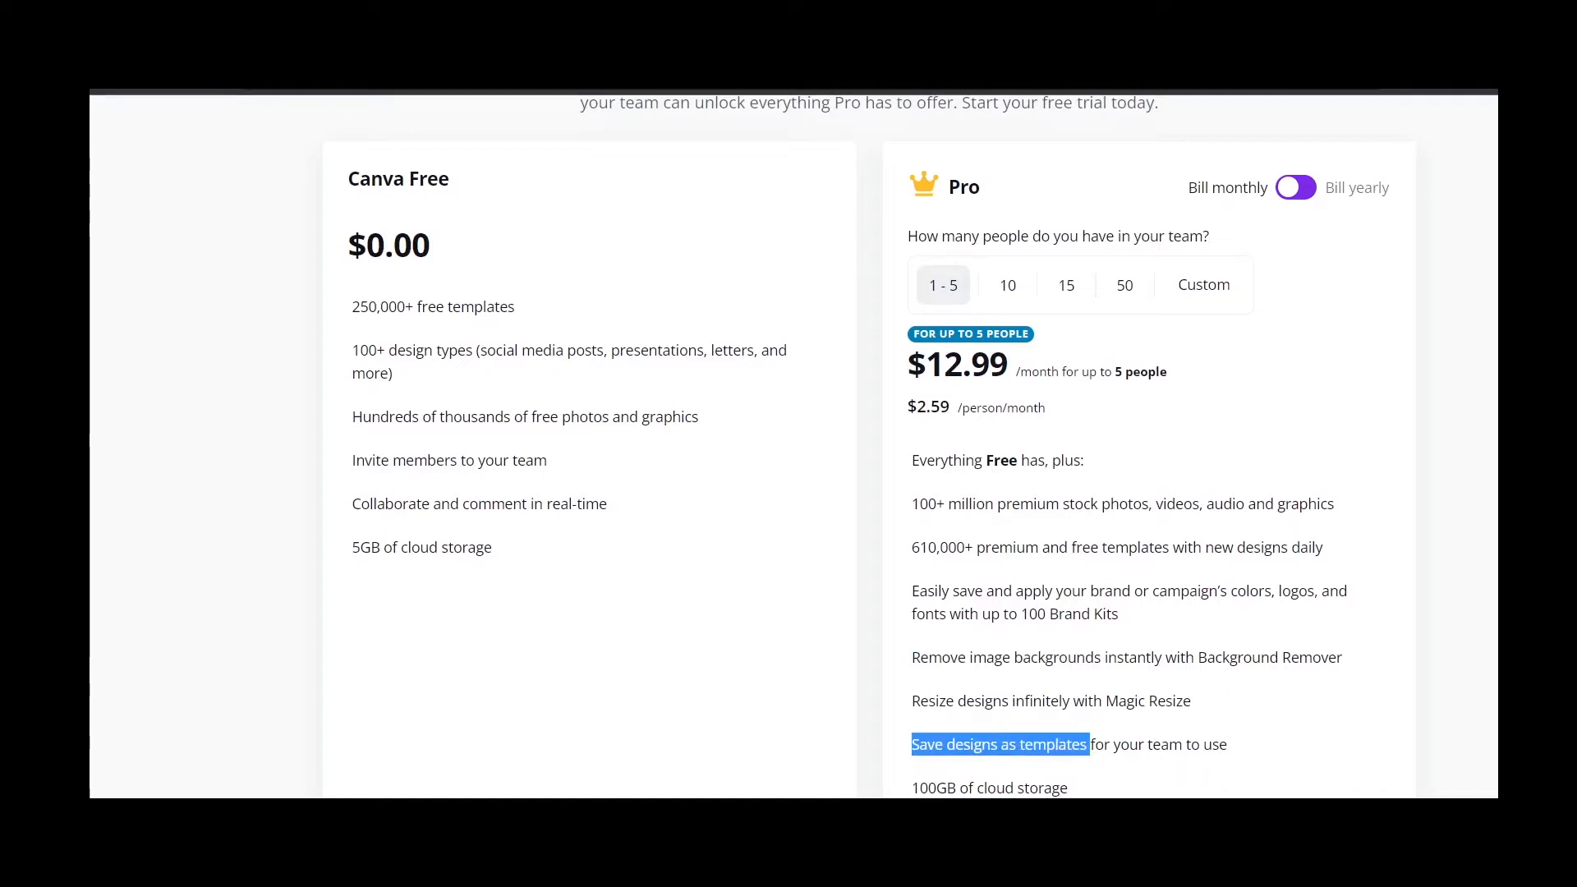
scroll(789, 444, down, 5)
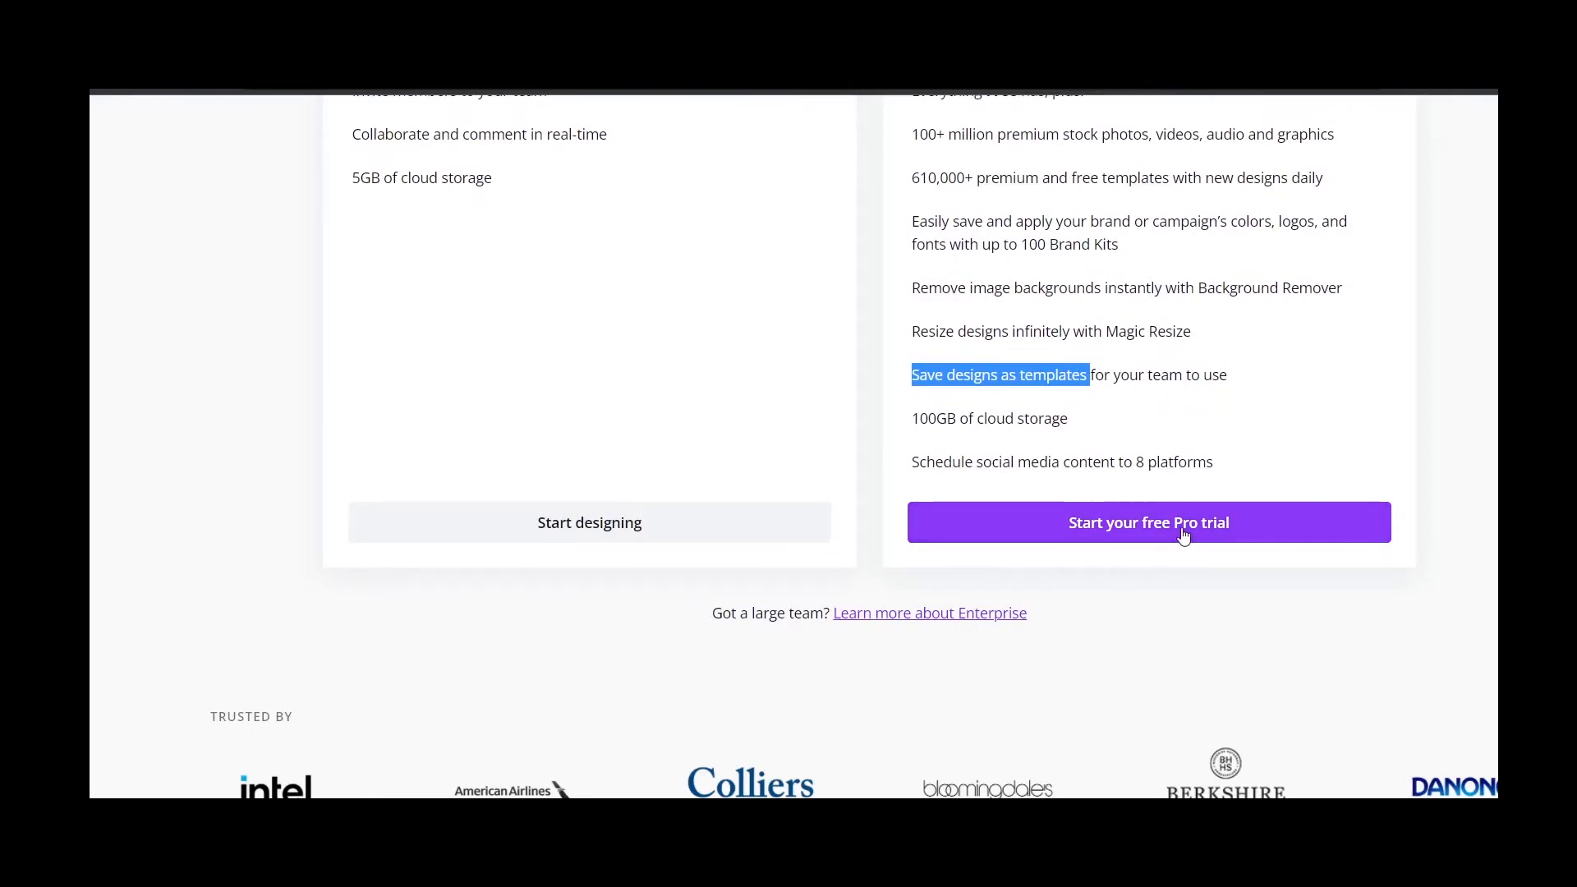
click(1183, 536)
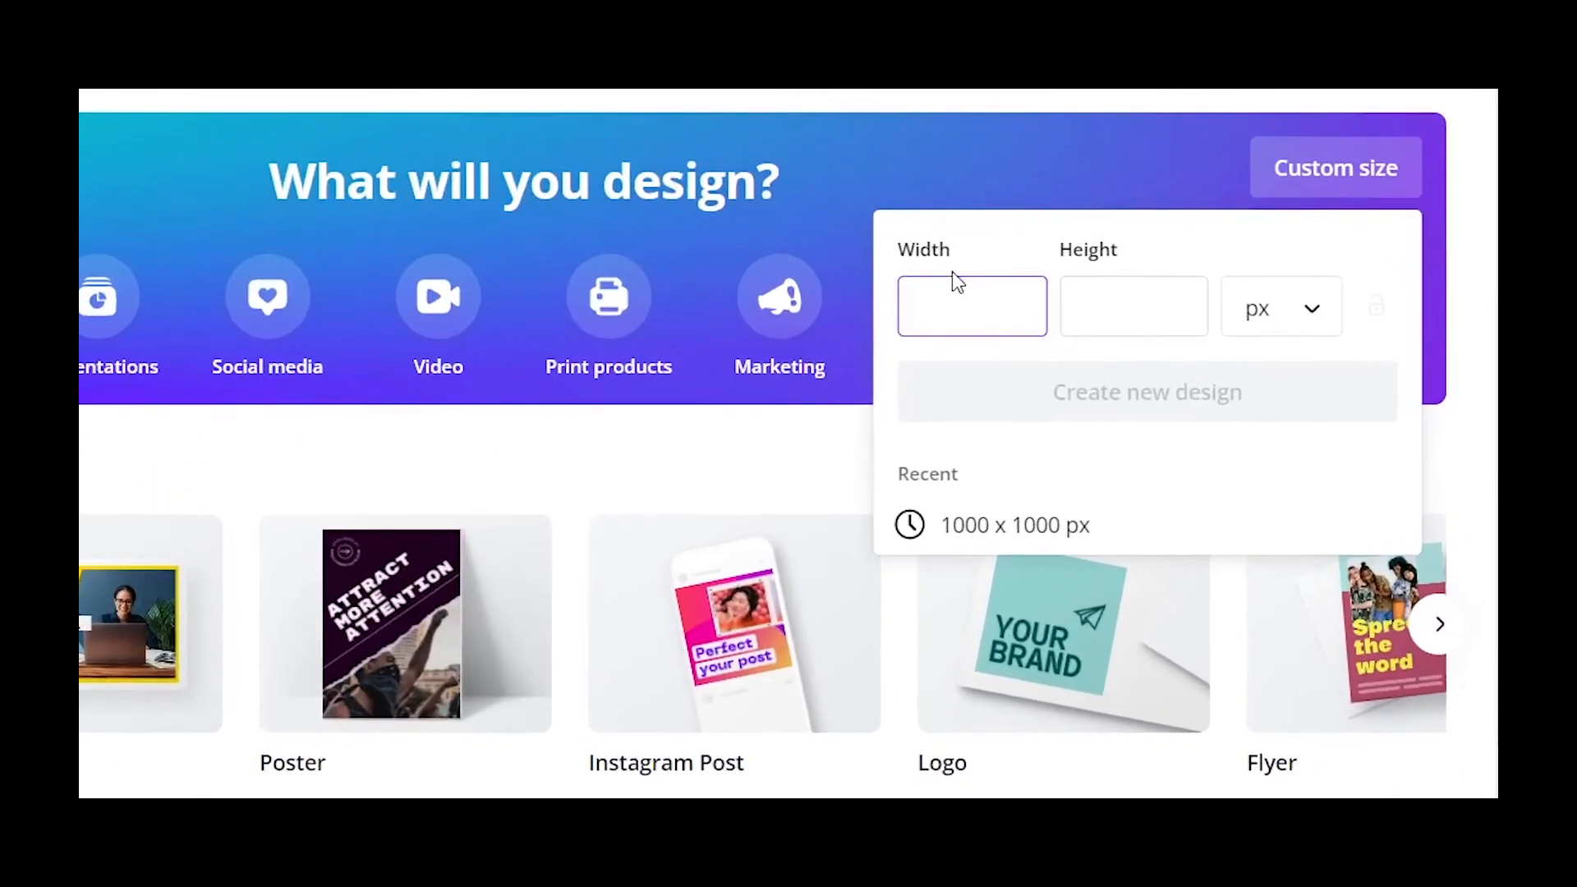
- Create a new custom-size design of 1000 × 1000 px
text(1000)
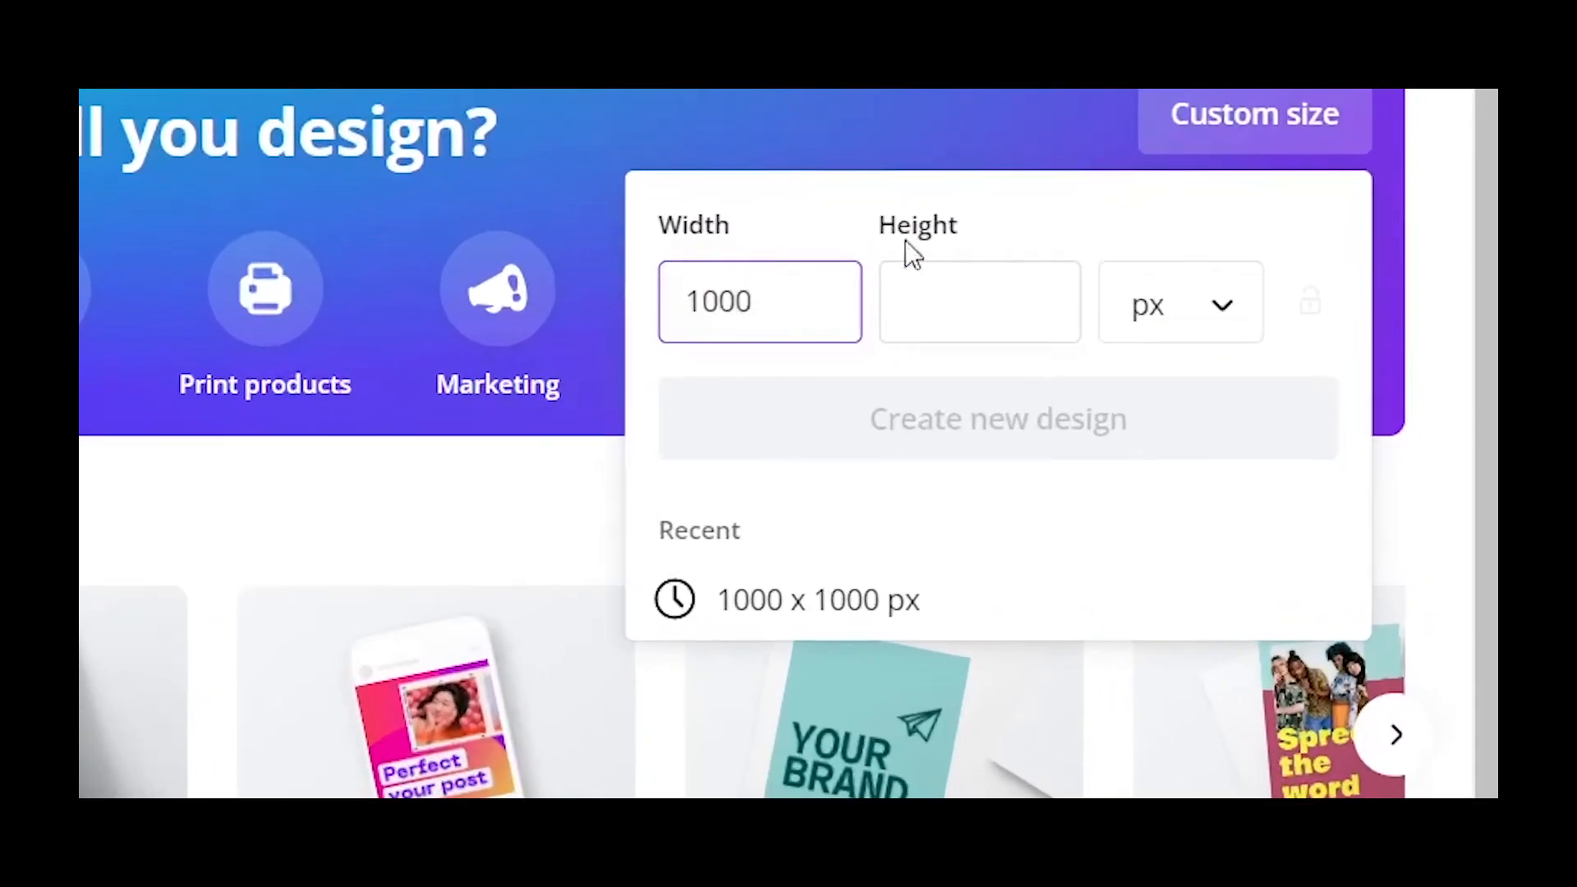
click(1014, 283)
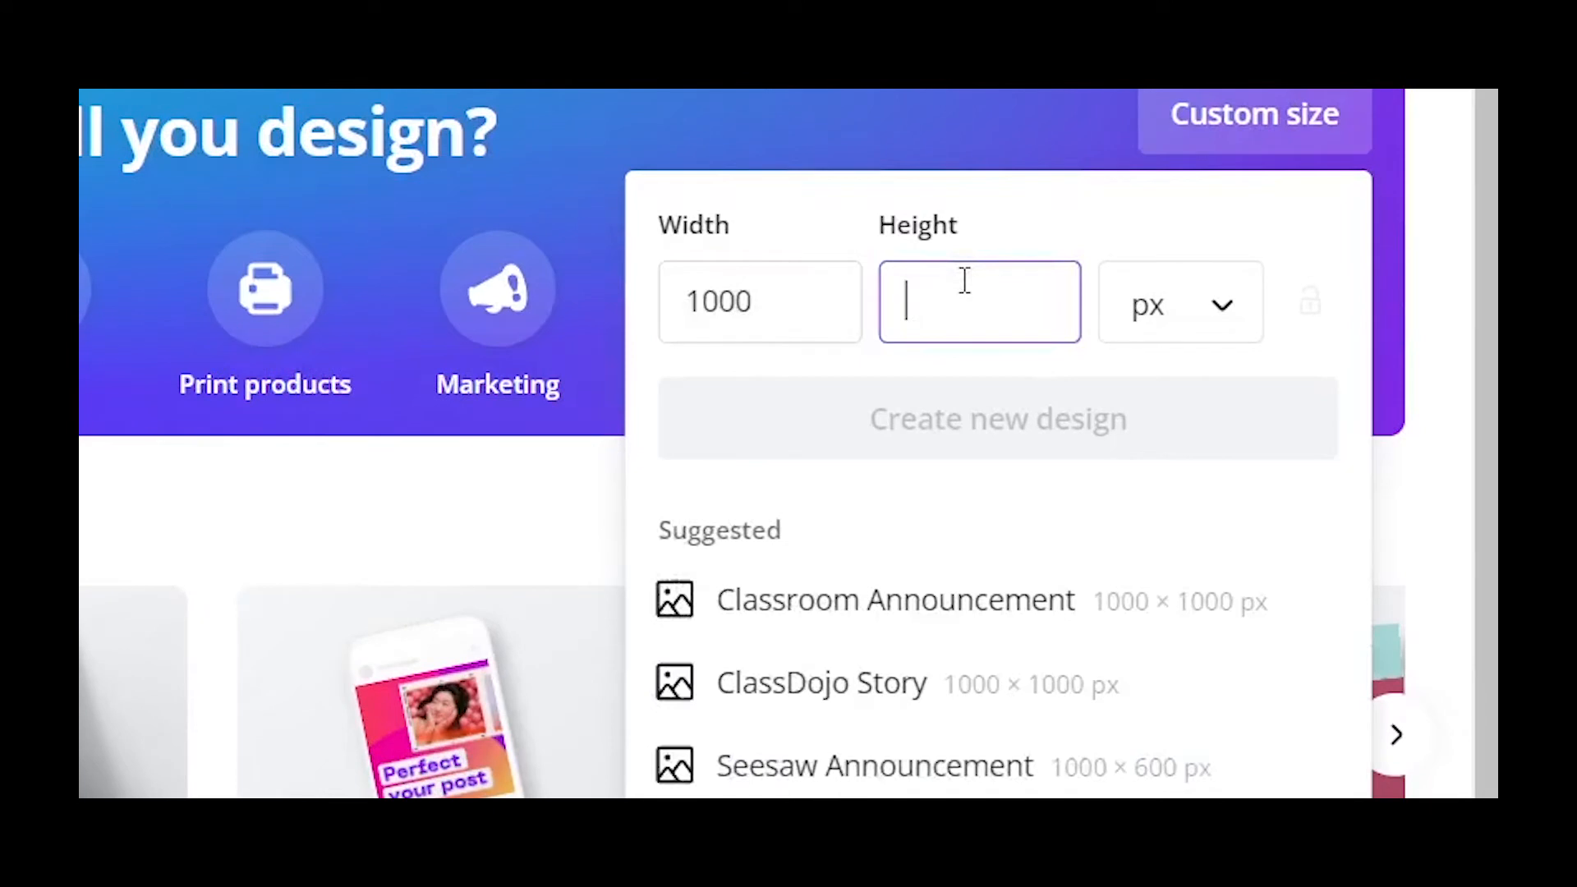
text(1000)
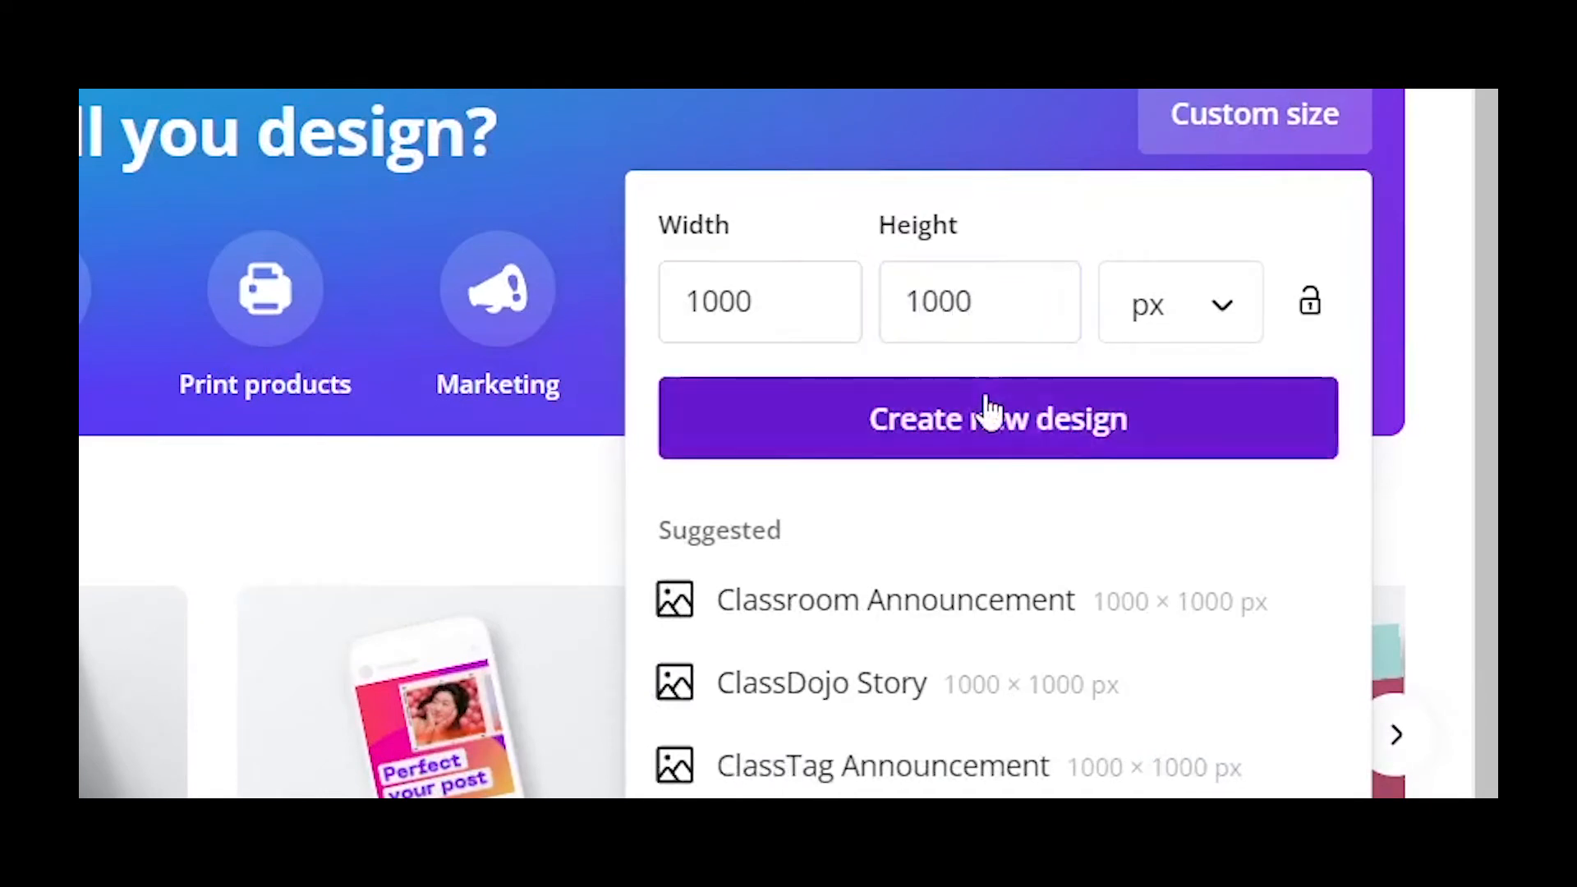
click(986, 404)
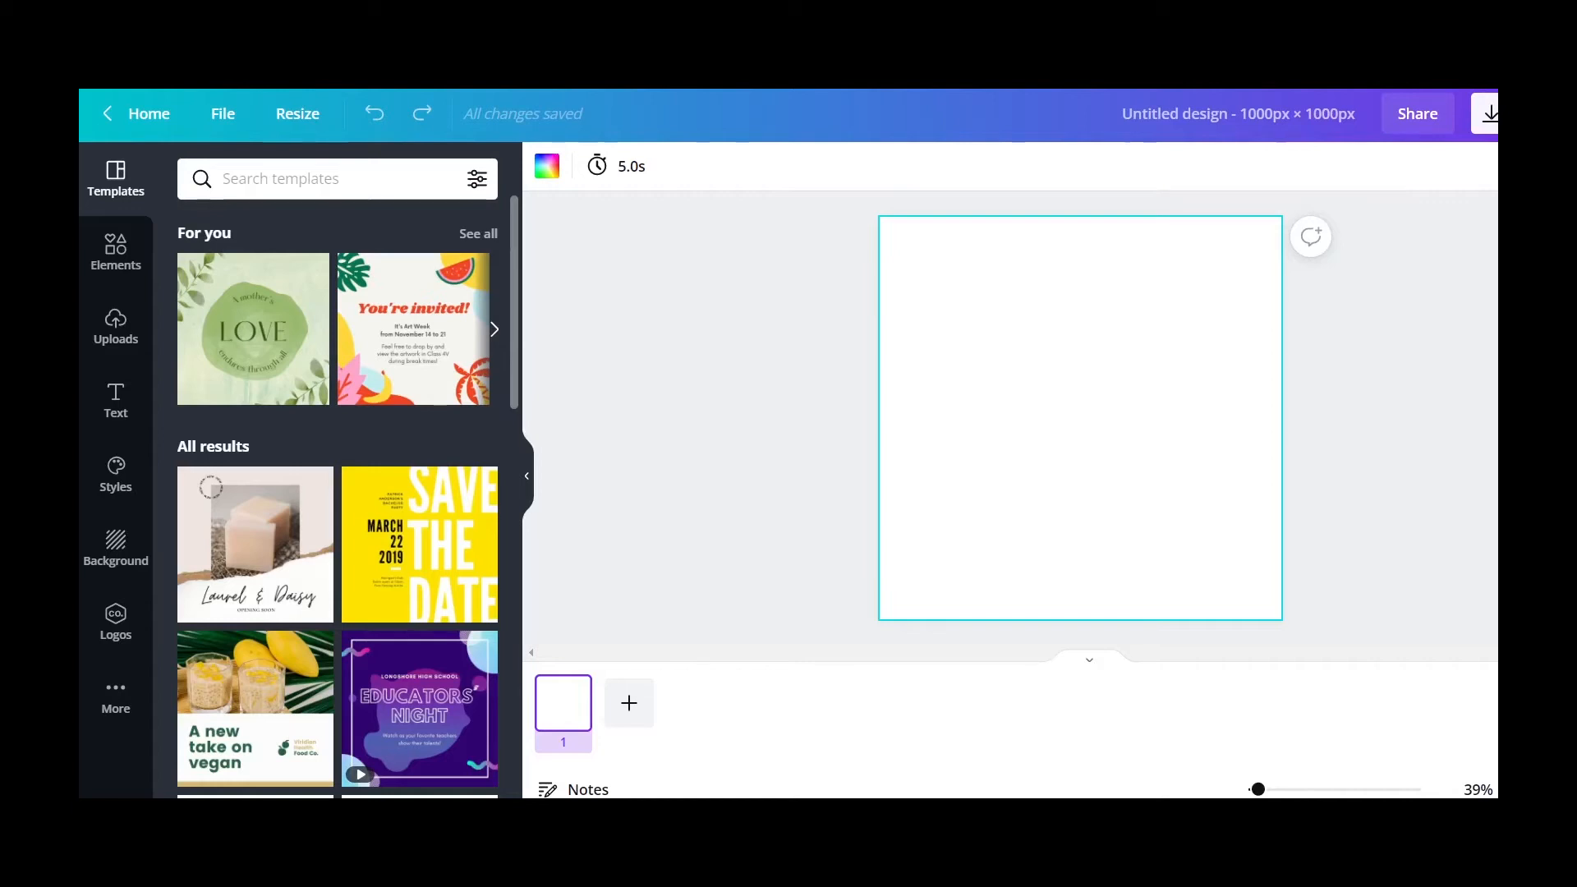
- Search the templates for "Christmas" and apply the dark green "Merry Christmas and Happy New Year" design with gifts along its lower edge
text(Christmas)
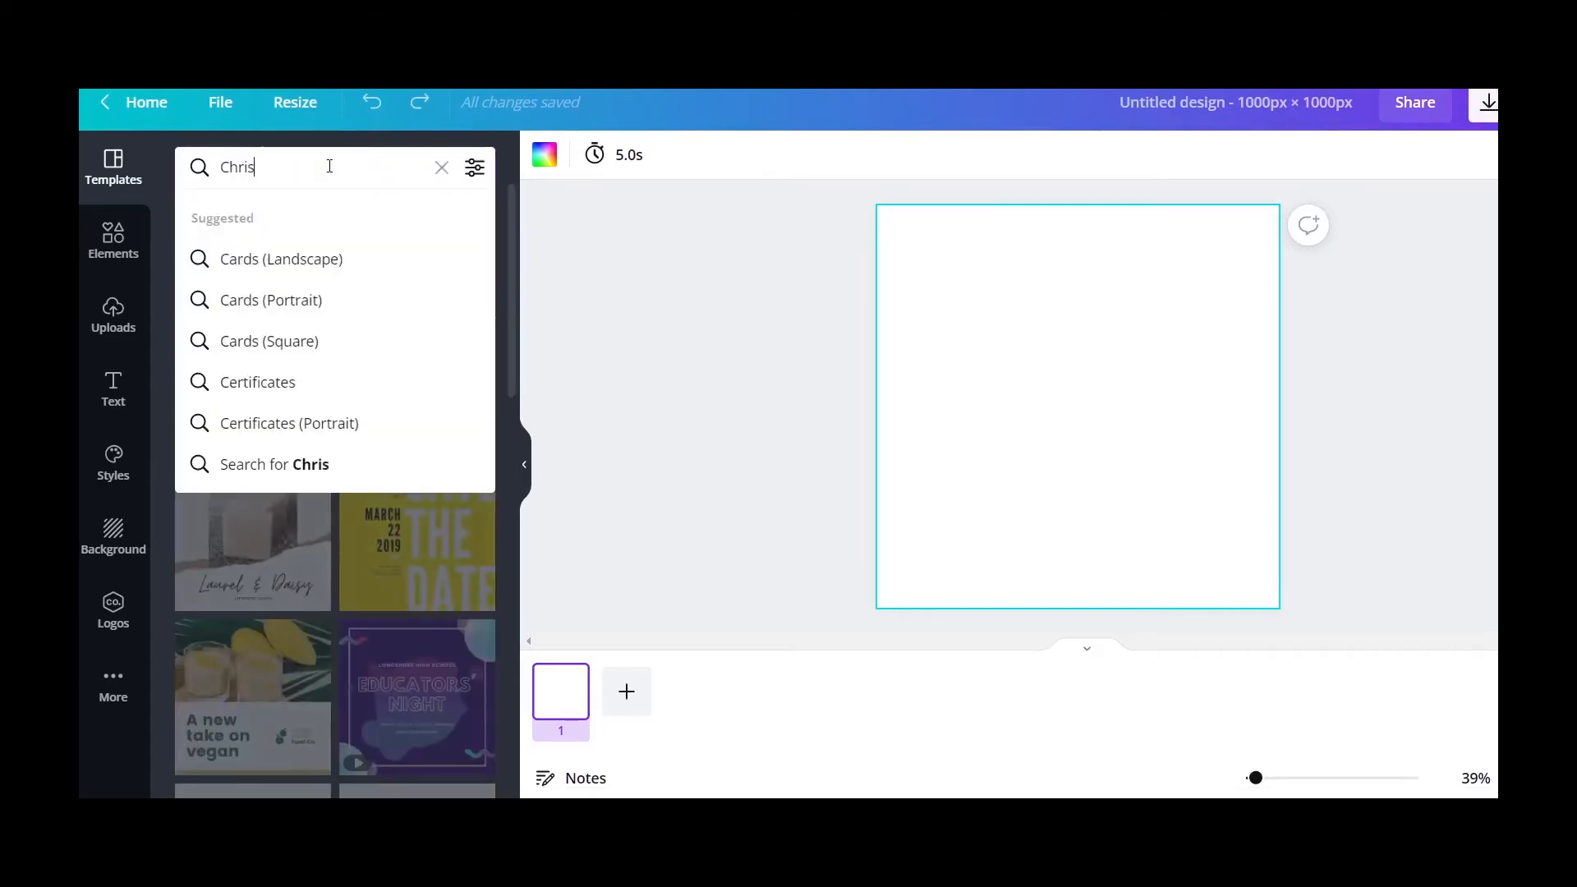
key(Return)
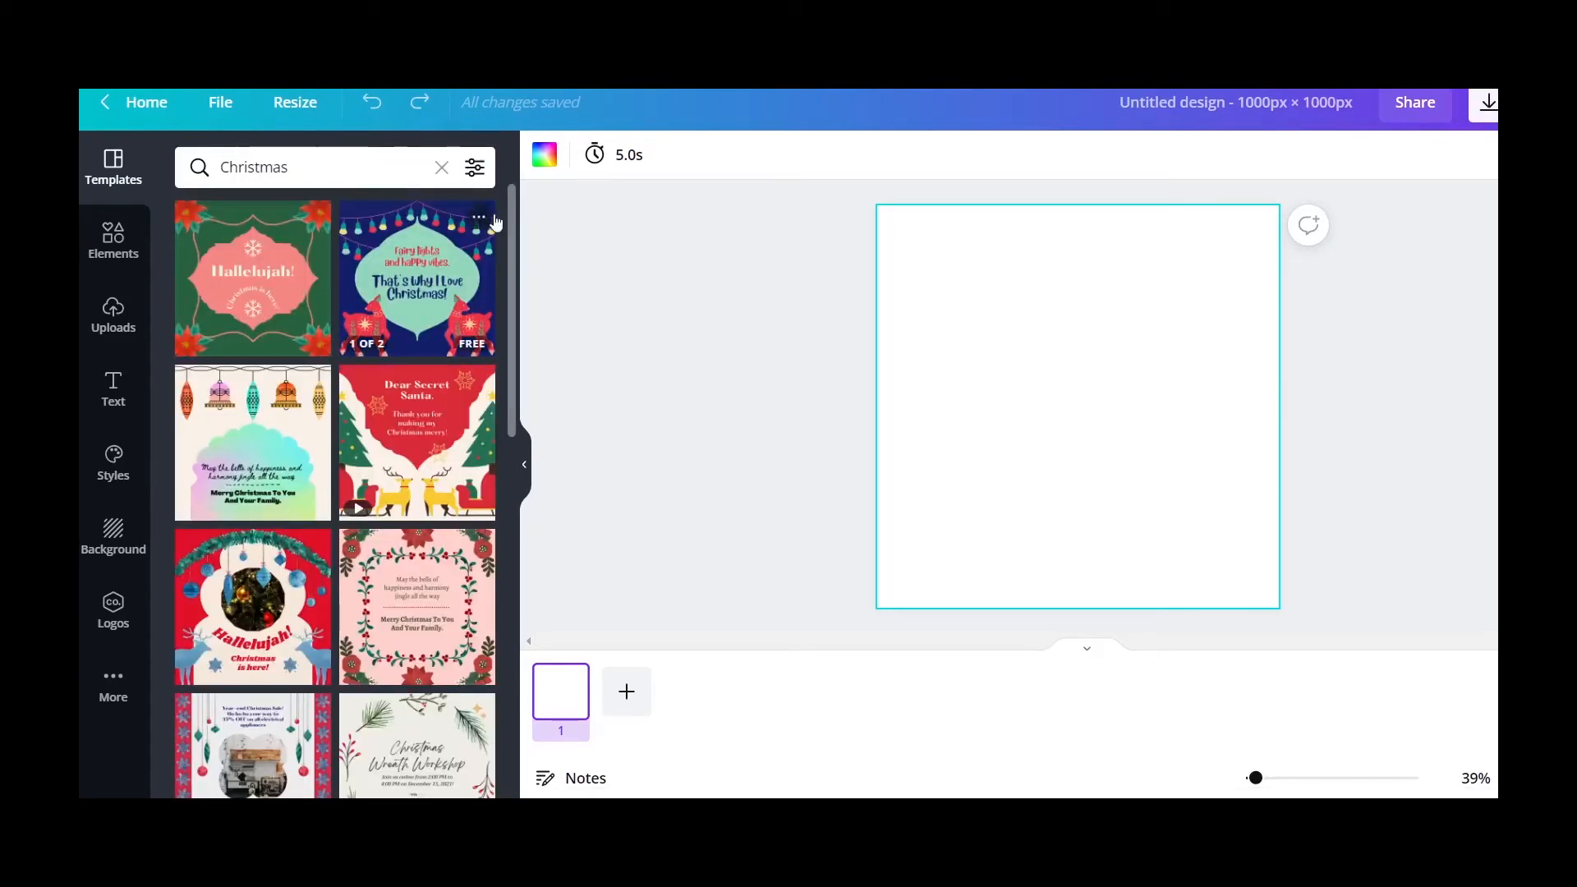
drag(516, 235, 509, 439)
mouse_move(321, 455)
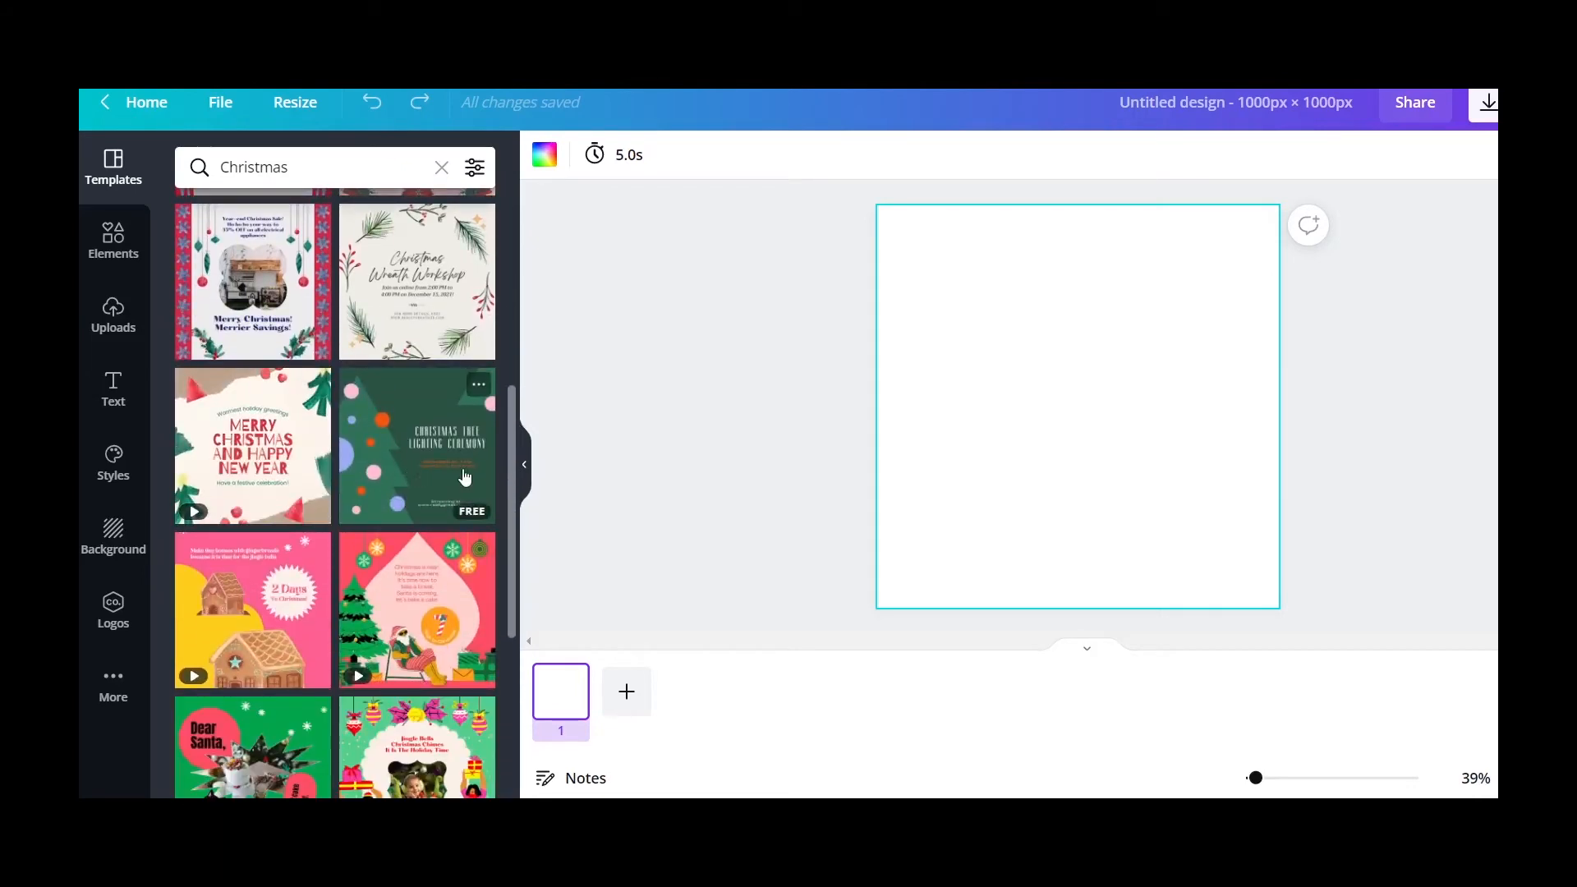
drag(510, 474, 491, 727)
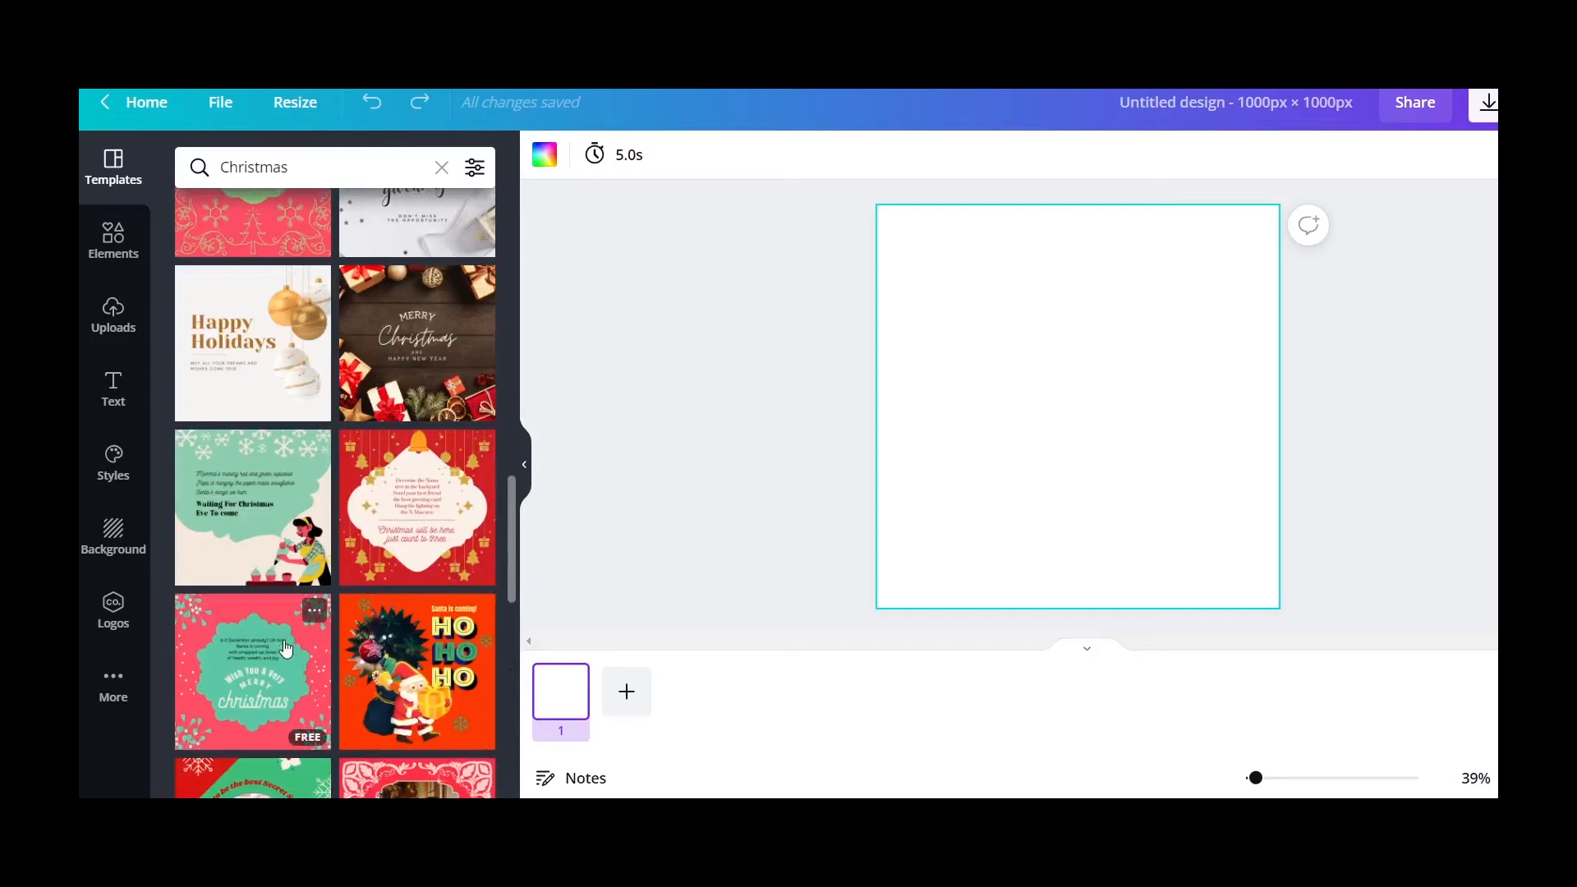
drag(510, 558, 513, 712)
scroll(406, 511, down, 5)
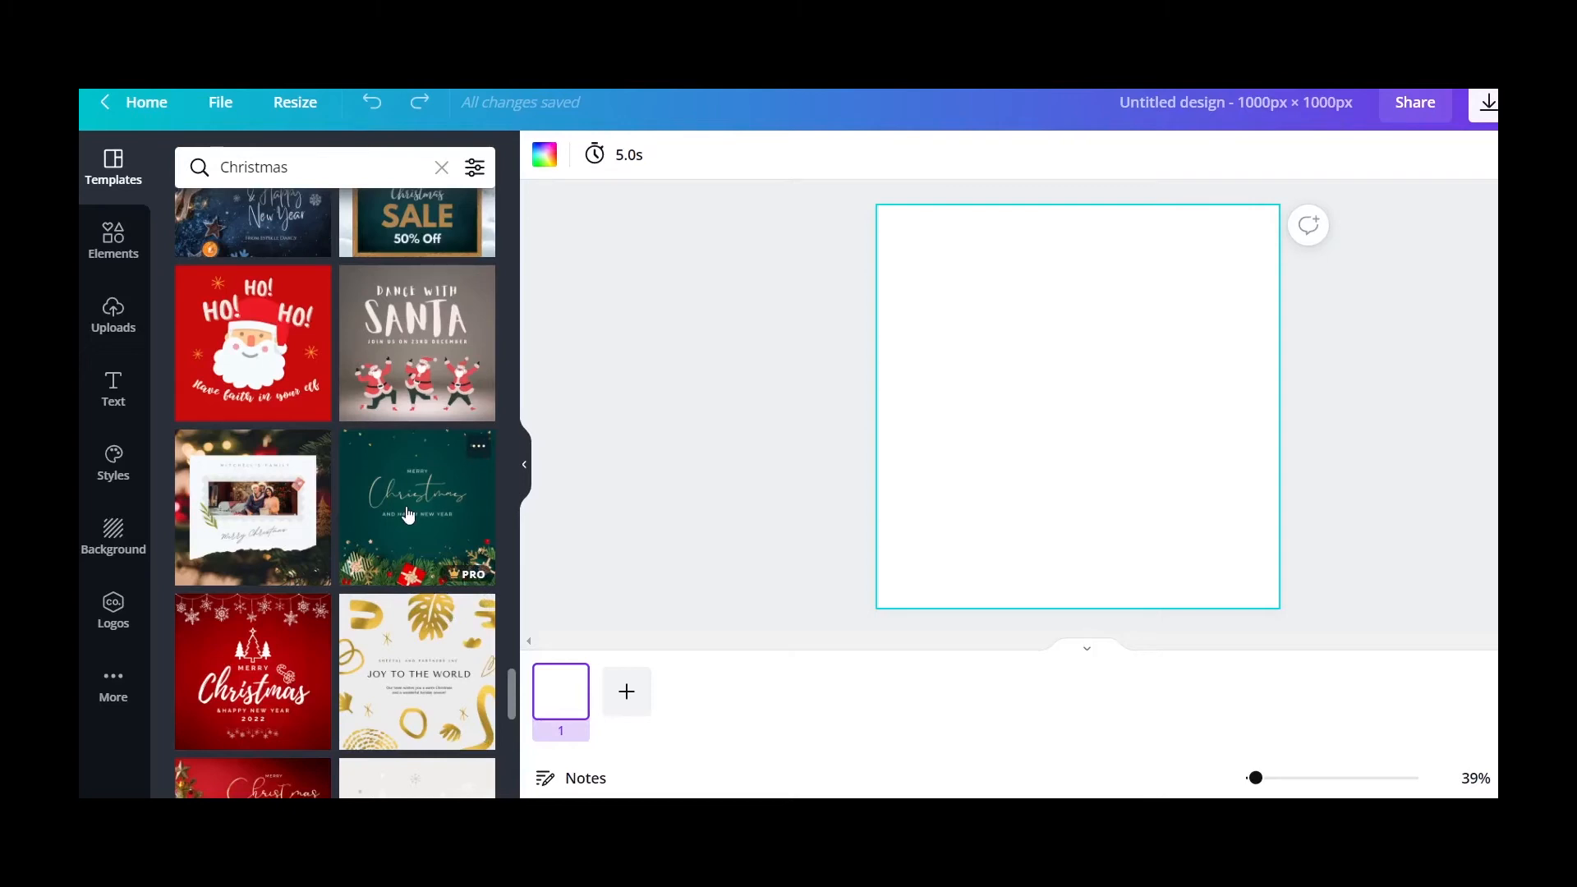
drag(406, 511, 1053, 407)
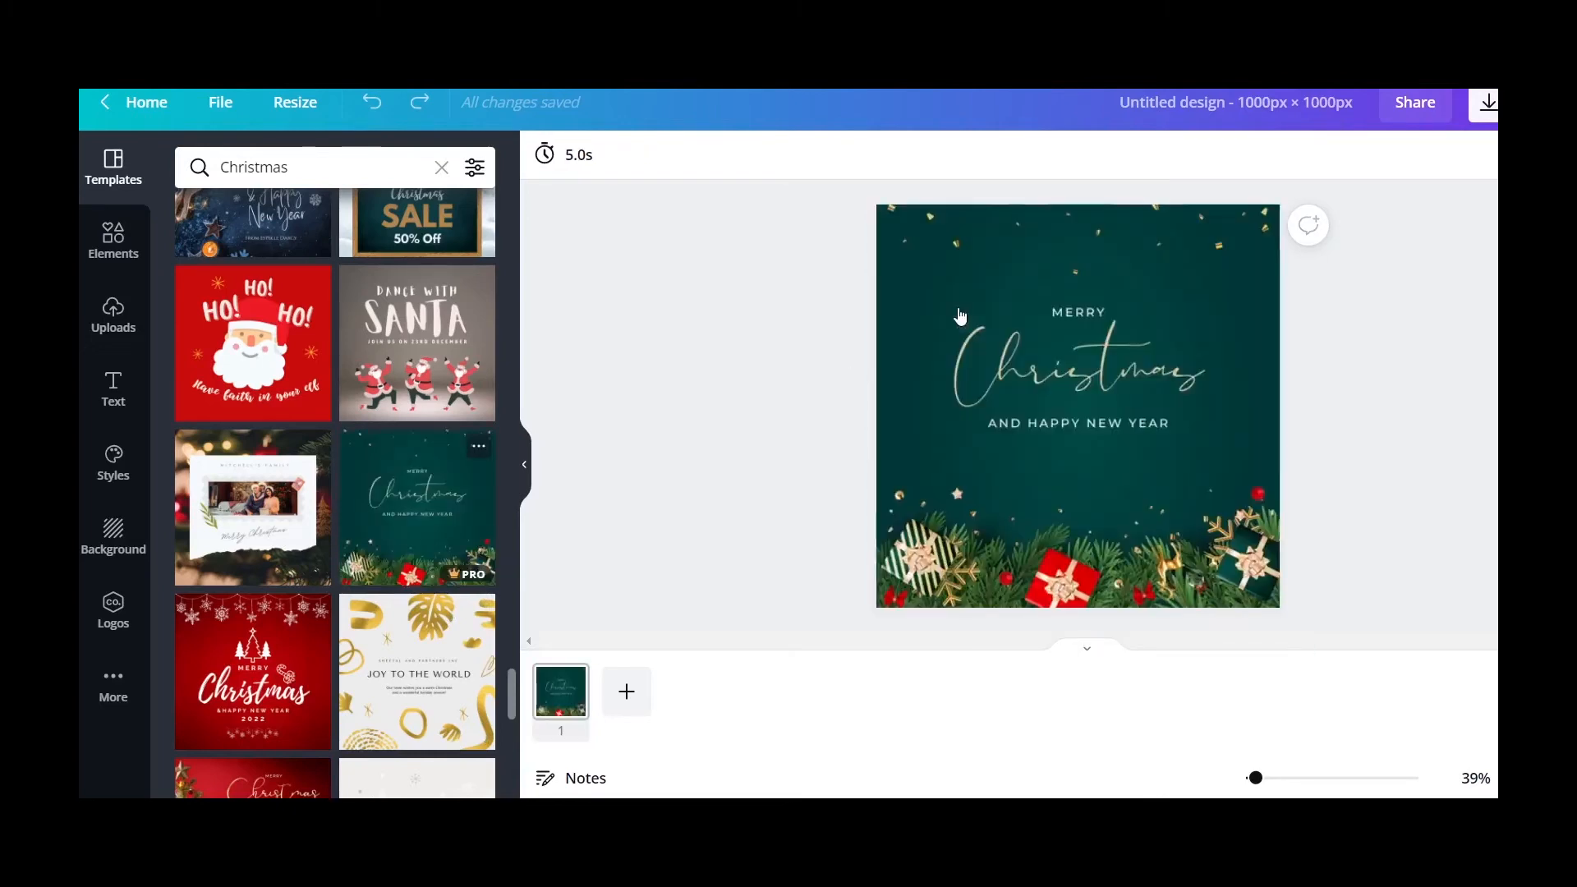
- Delete the "AND HAPPY NEW YEAR" line from the card
click(957, 313)
click(1090, 376)
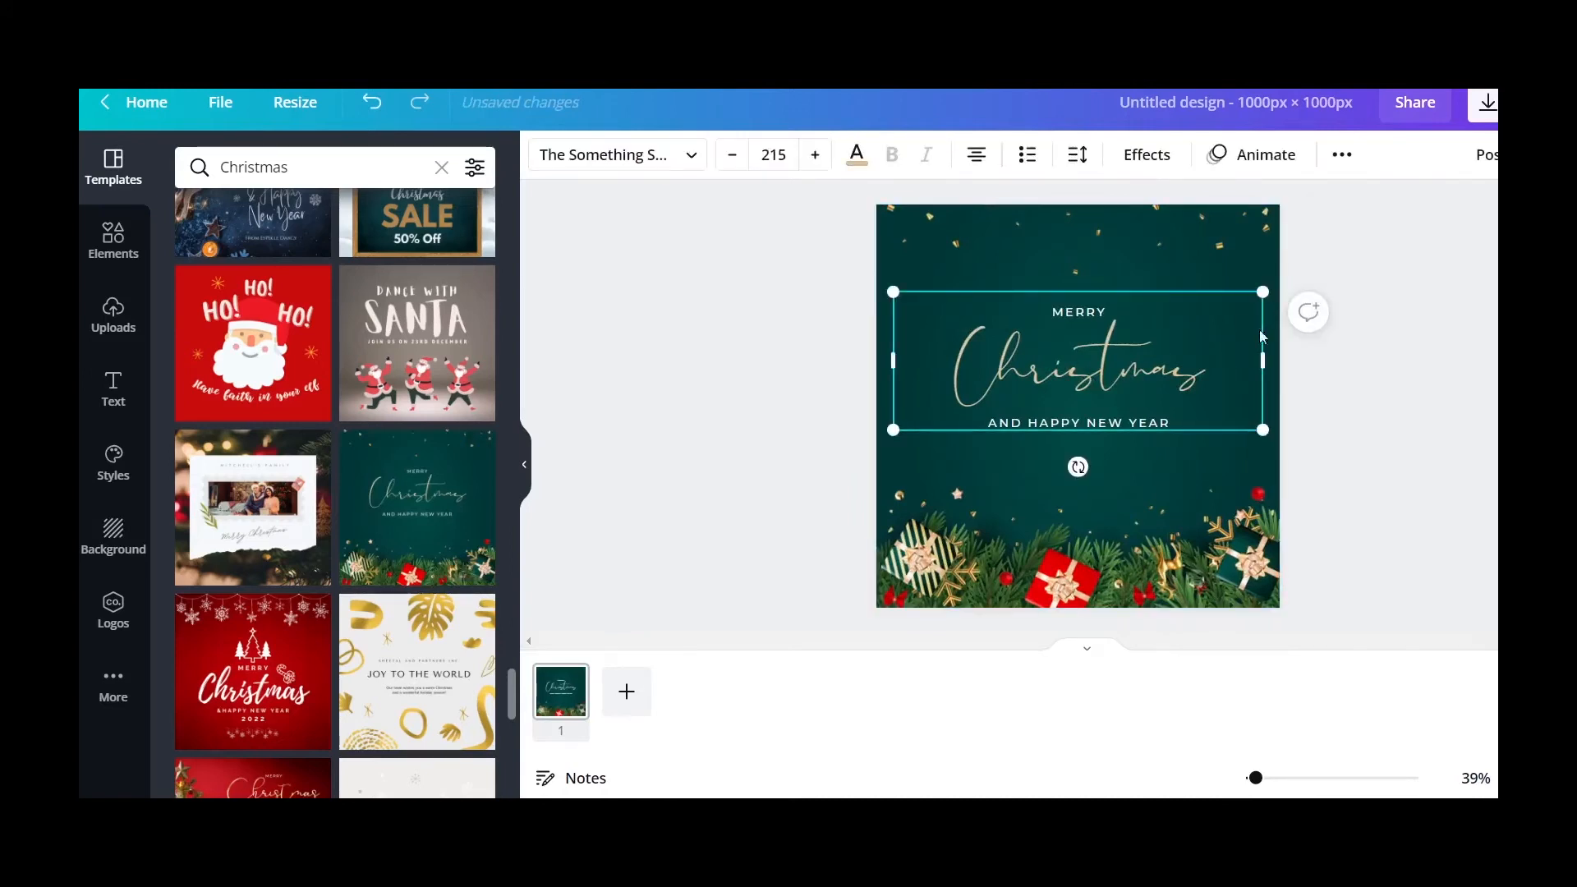
click(1117, 423)
key(Delete)
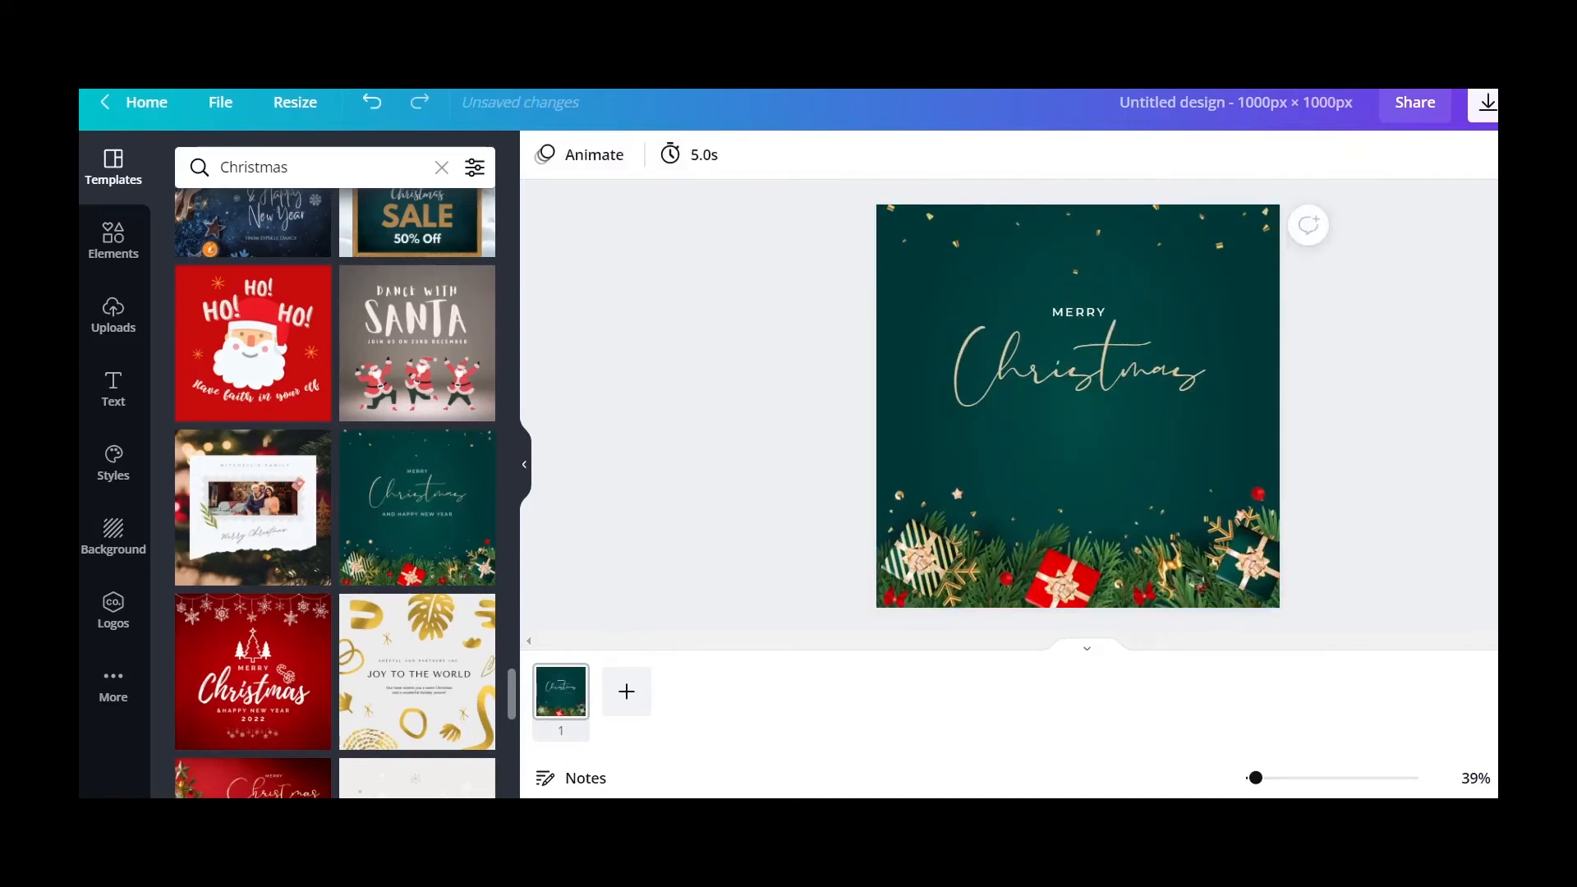
click(1204, 304)
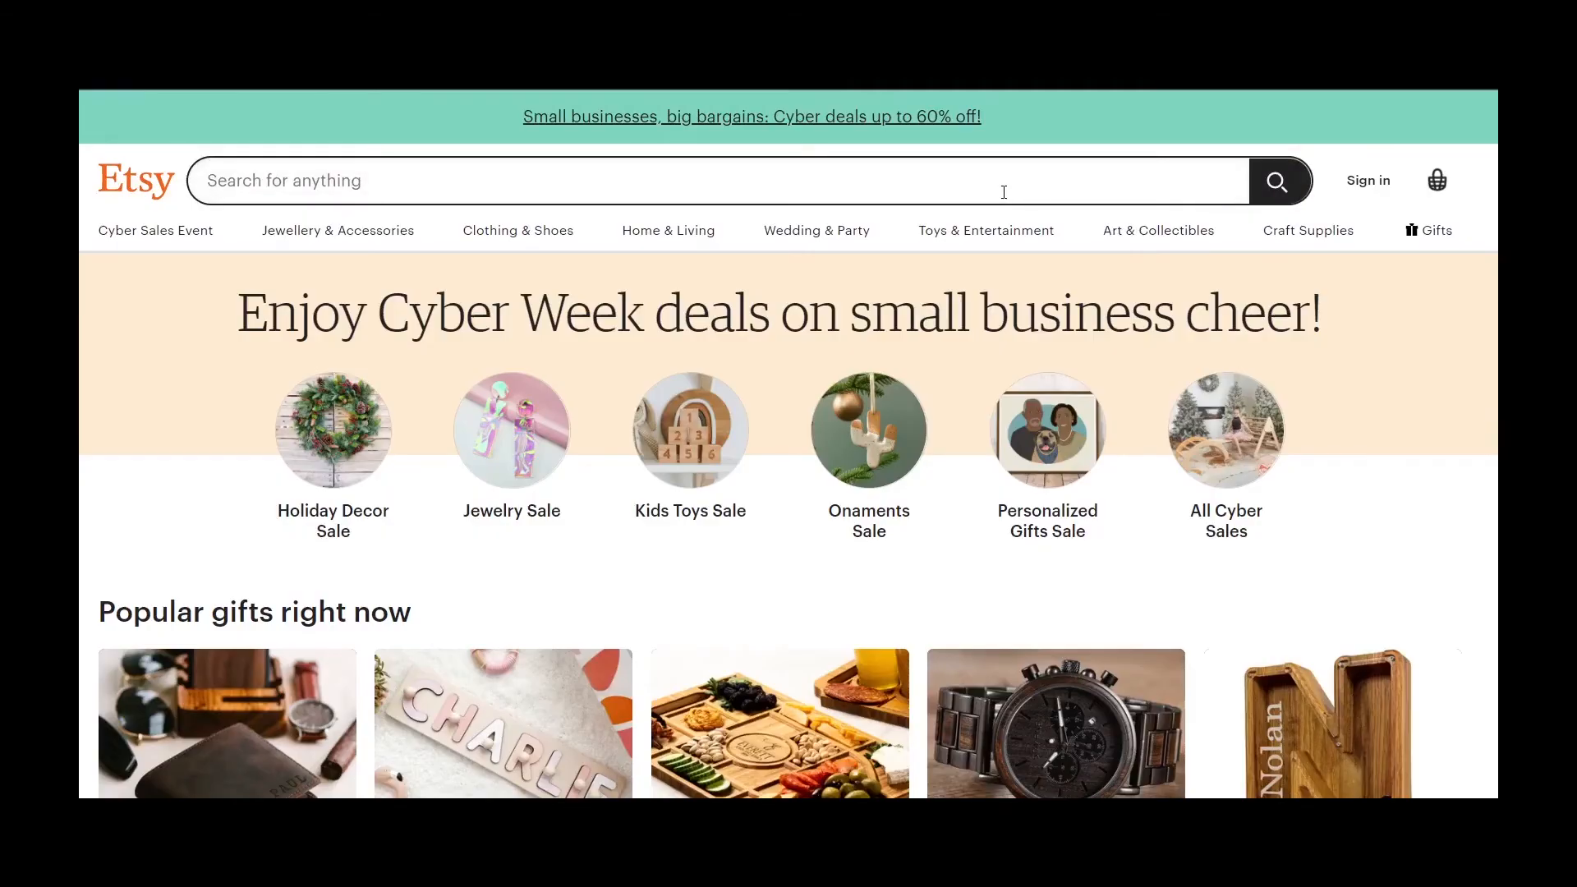
- Switch to Etsy, search for "message card necklaces" and browse the listings for card layout ideas
click(1004, 192)
text(messag)
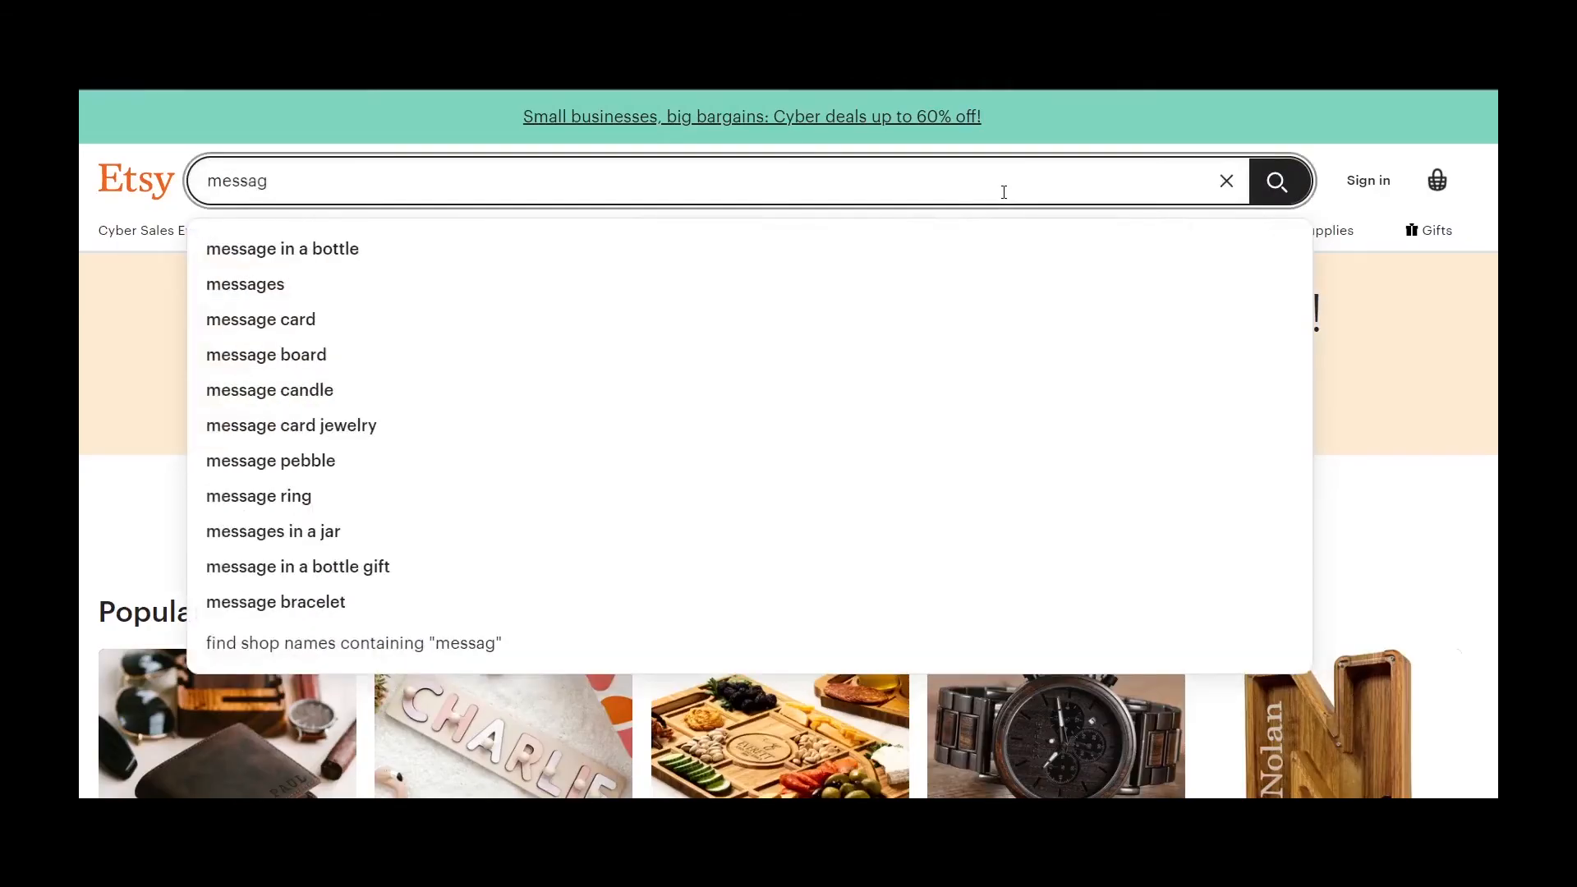
text(e card neckla)
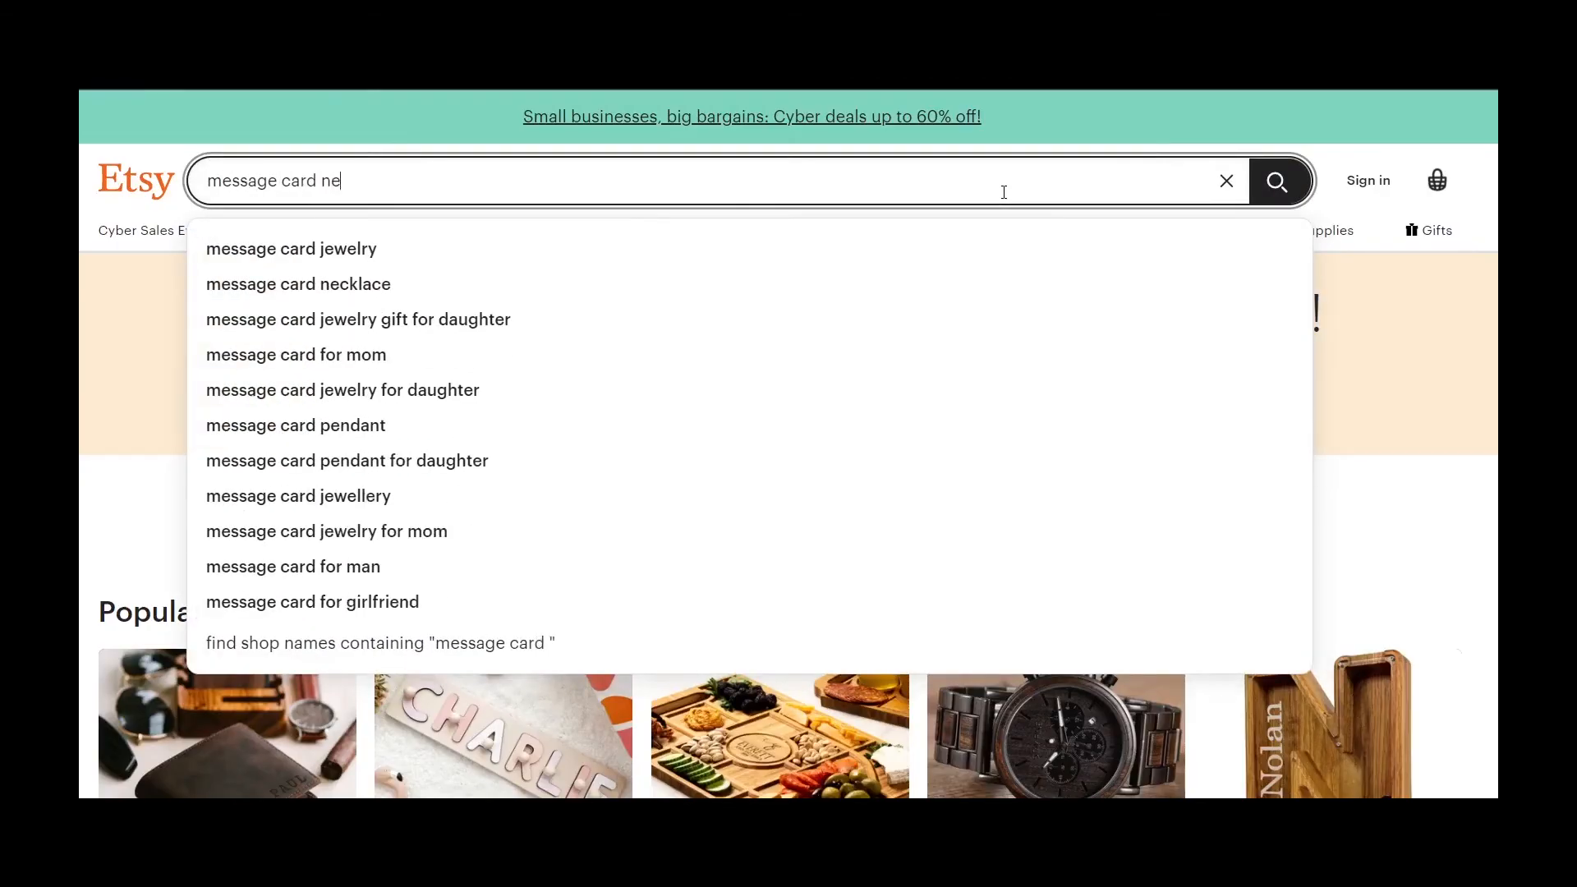
text(ces)
key(Return)
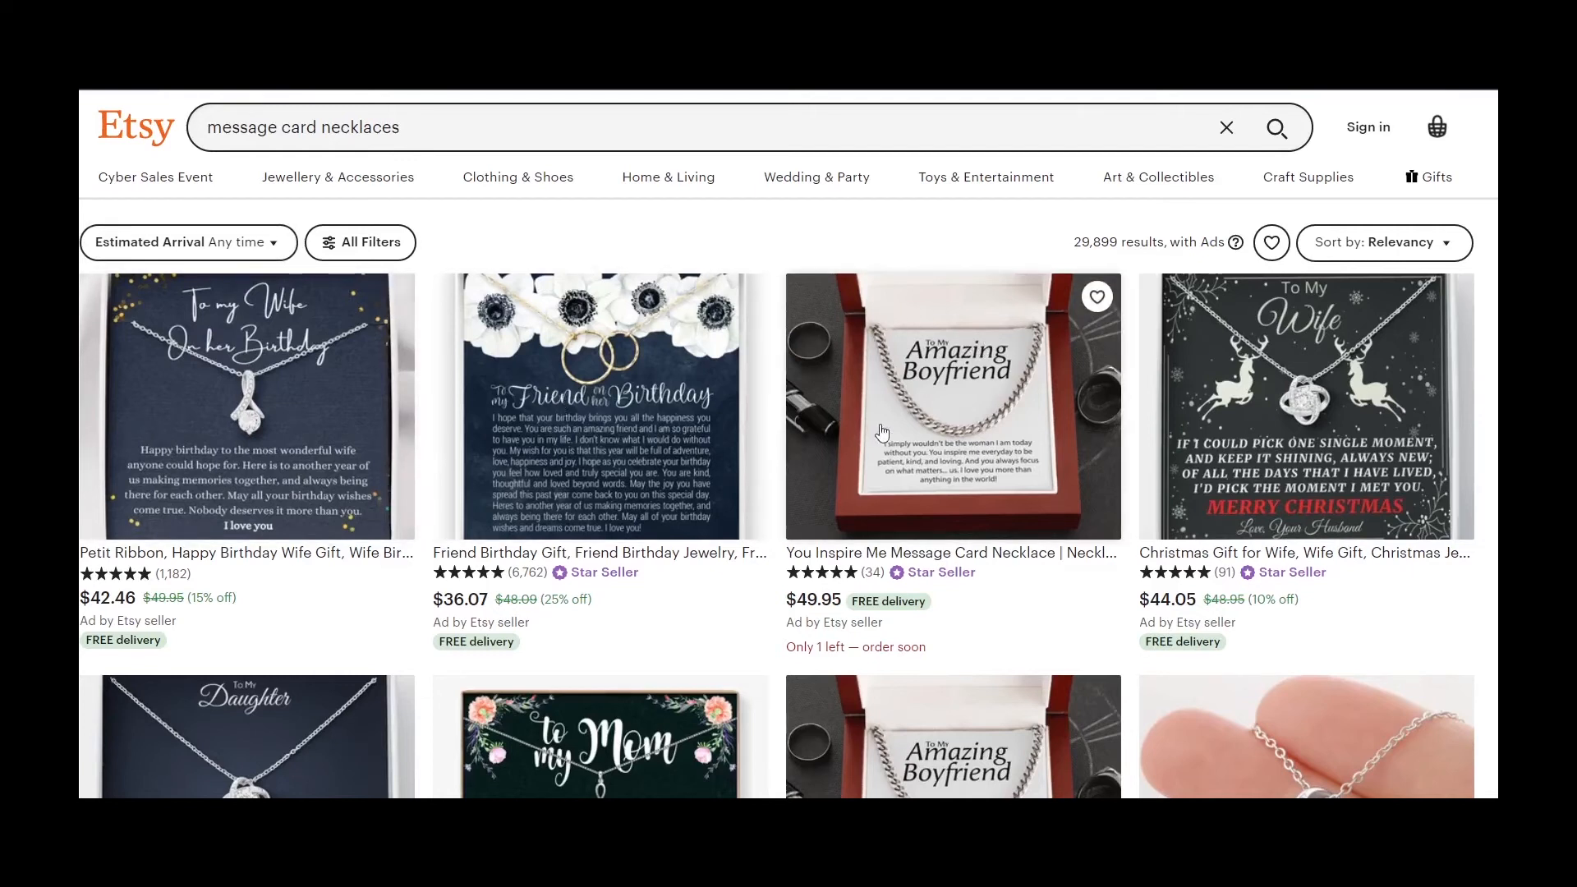
scroll(904, 439, down, 3)
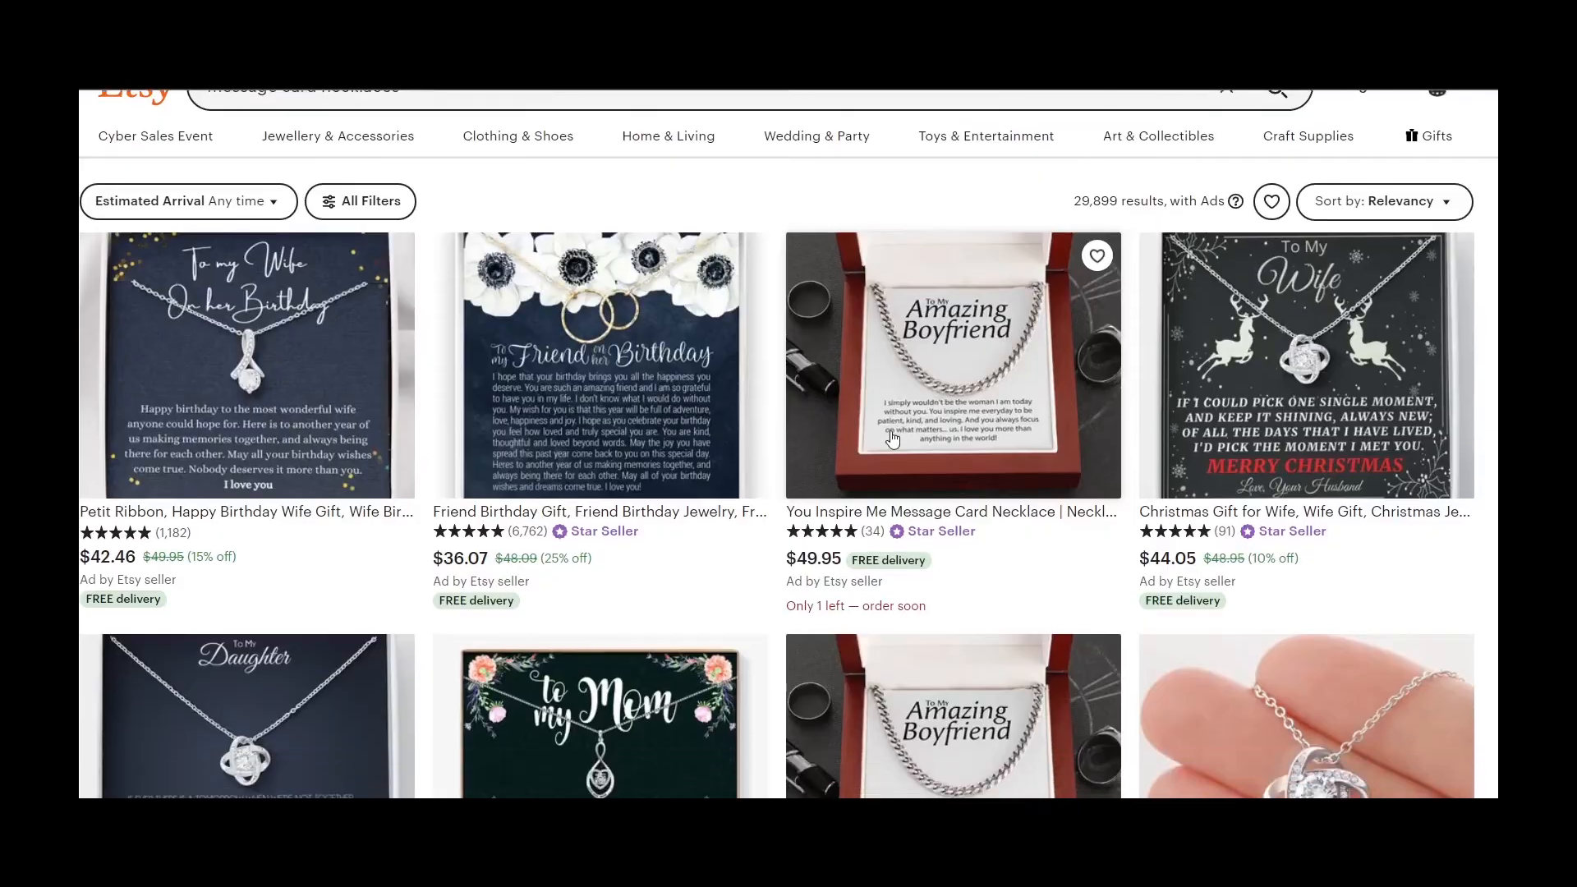
scroll(893, 440, down, 6)
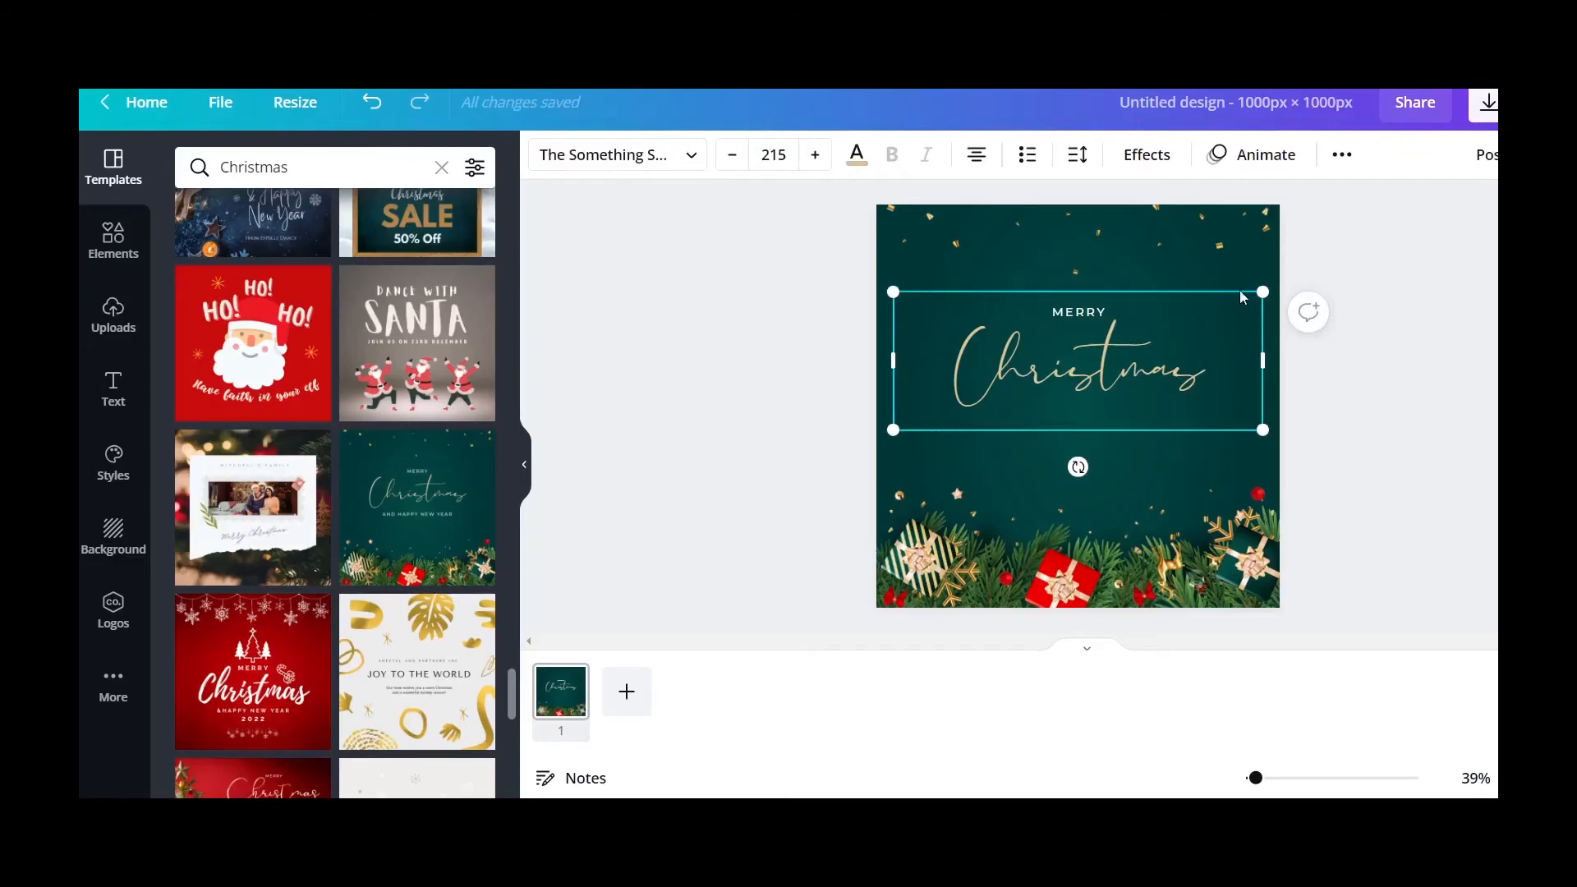
- Back in Canva, shrink the script "Christmas" text and move the "Merry Christmas" heading to the upper part of the card
drag(1257, 289, 1188, 319)
click(1078, 312)
click(1104, 380)
drag(1105, 380, 1091, 256)
click(1297, 458)
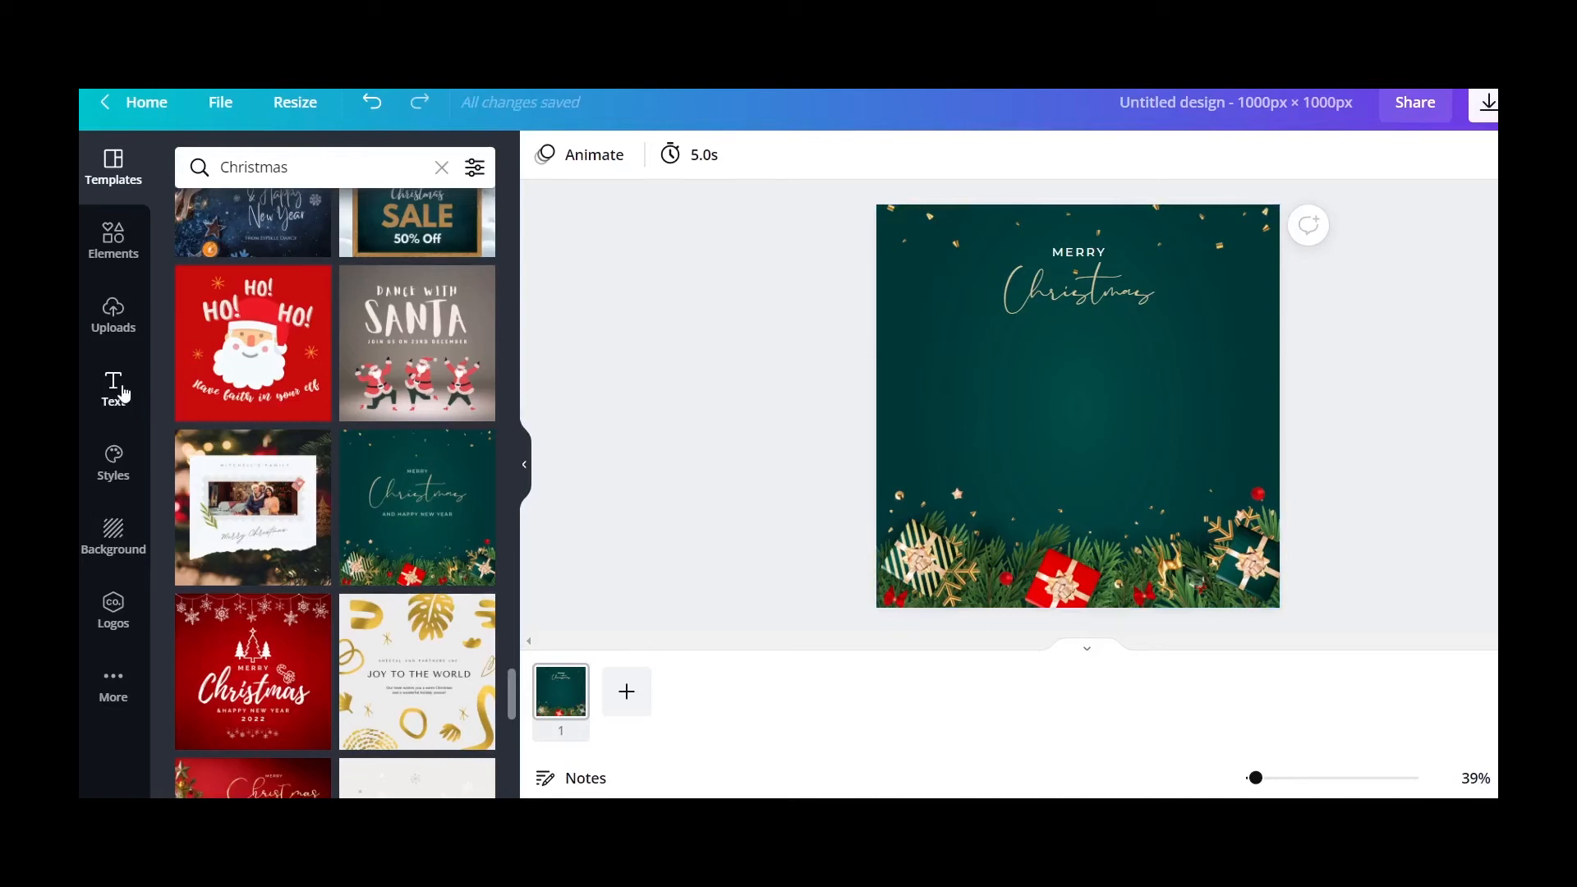
- Add white body text "I am blessed because after you came to my life, I am having Christmas every day in my heart Merry Christmas my Darling!!"
click(115, 390)
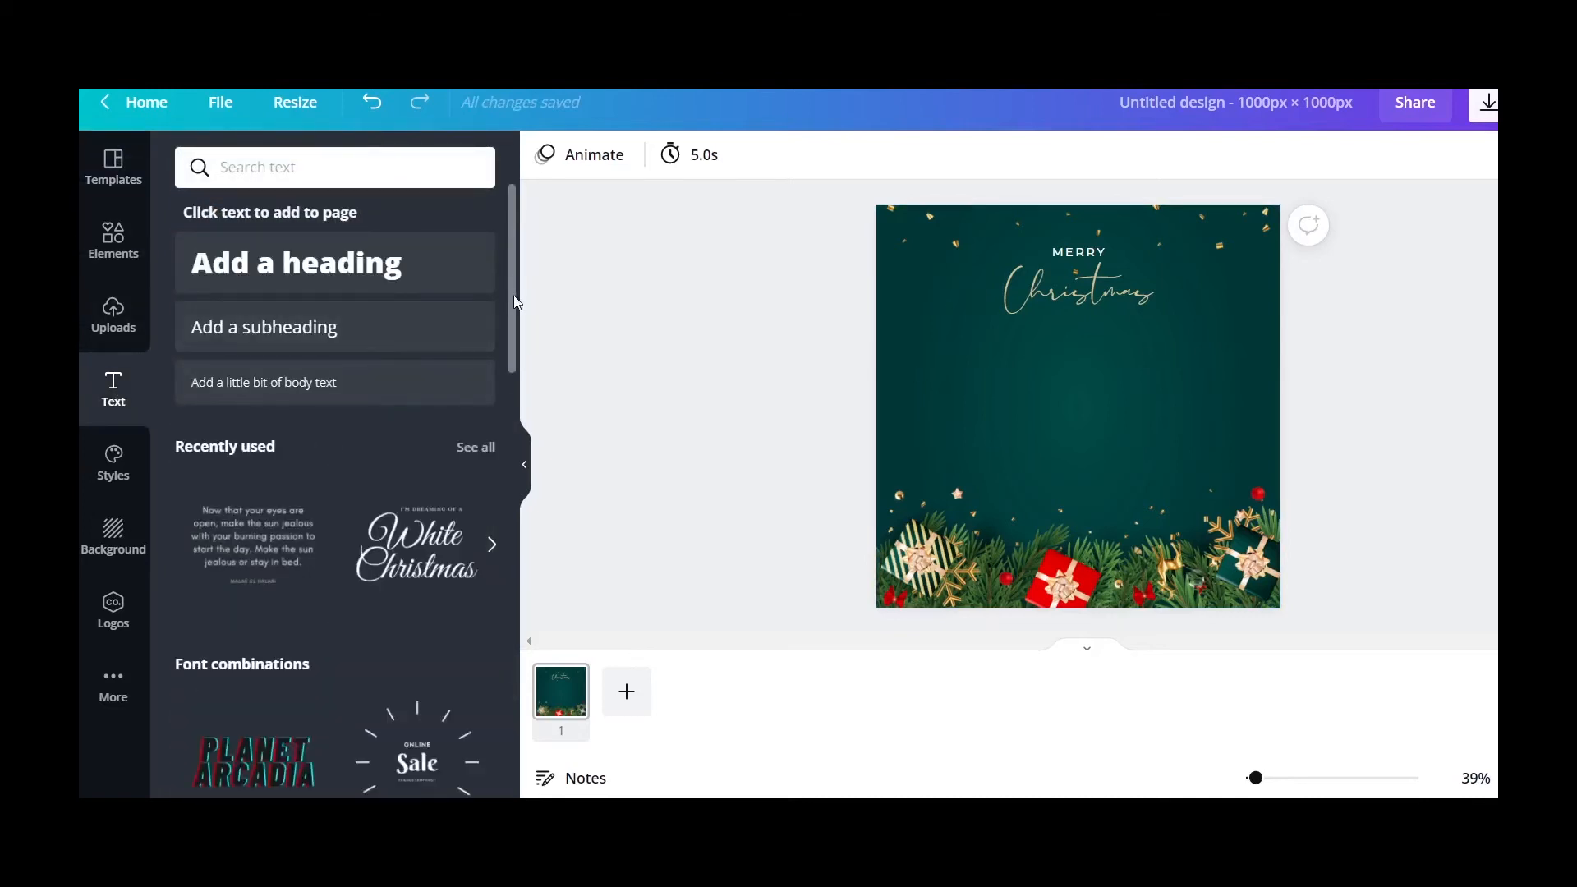
click(292, 390)
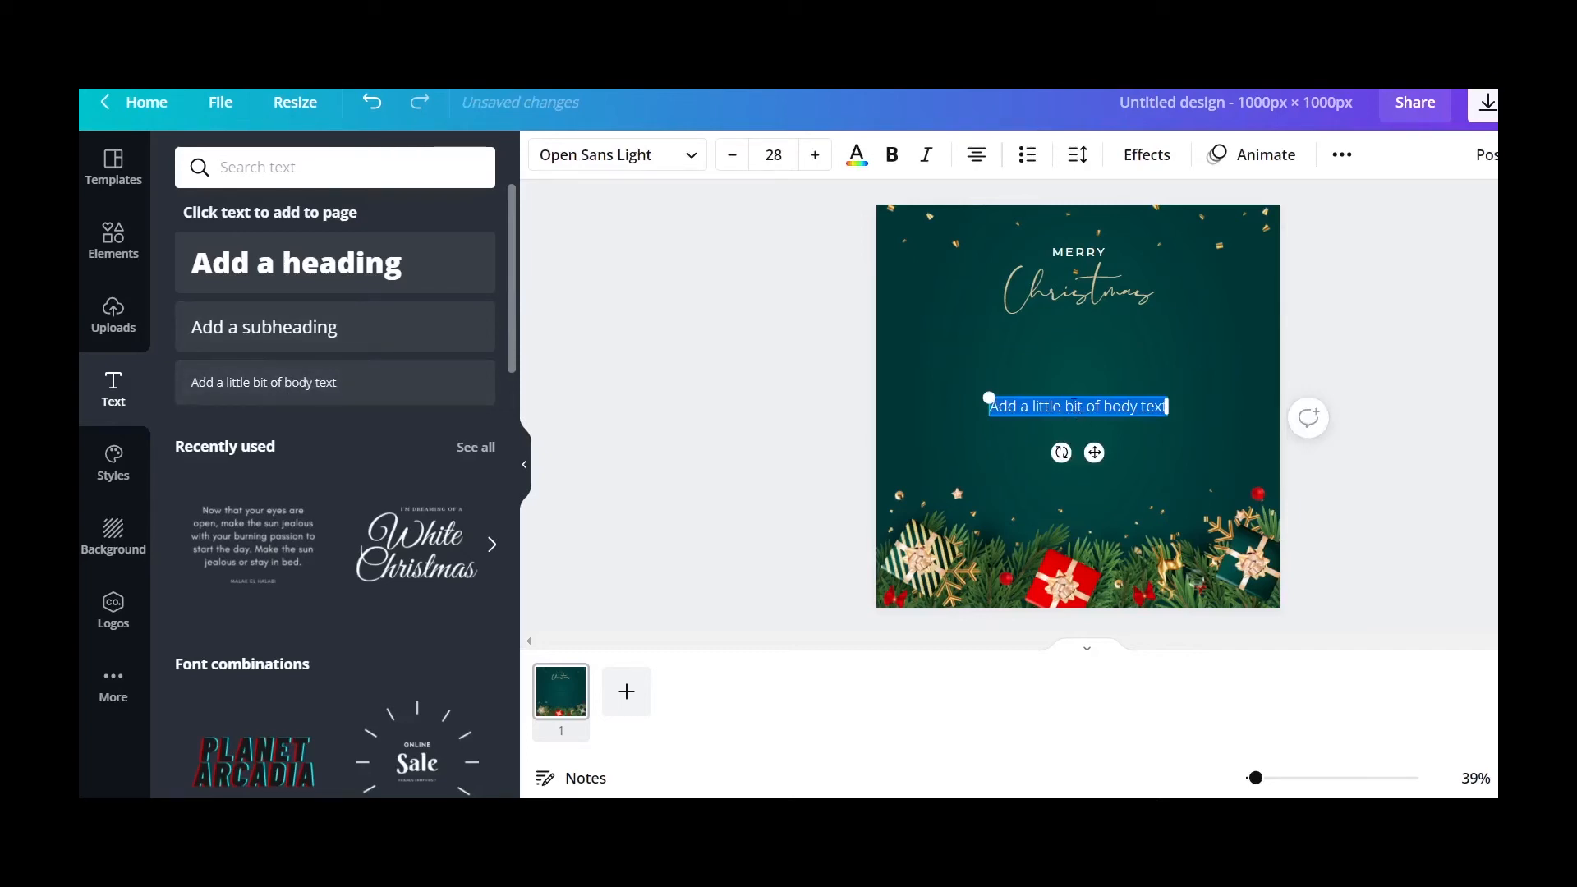
text(I am blessed because after you came to my life. I am having Christmas every day in my heart Merry Christmas my Darling!!)
key(ctrl+a)
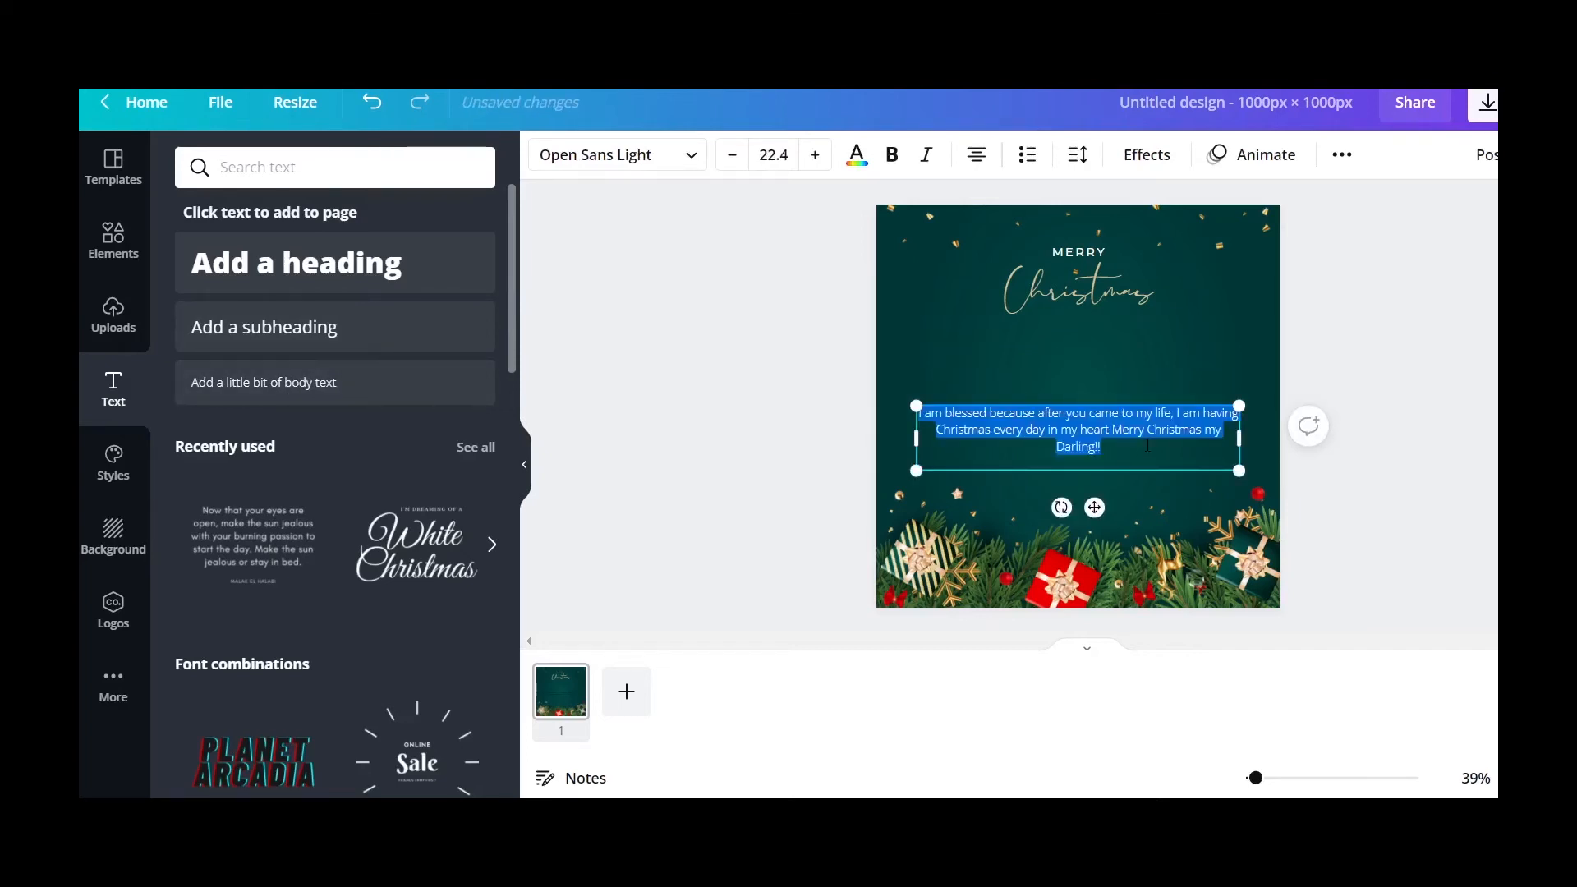
click(859, 159)
click(366, 279)
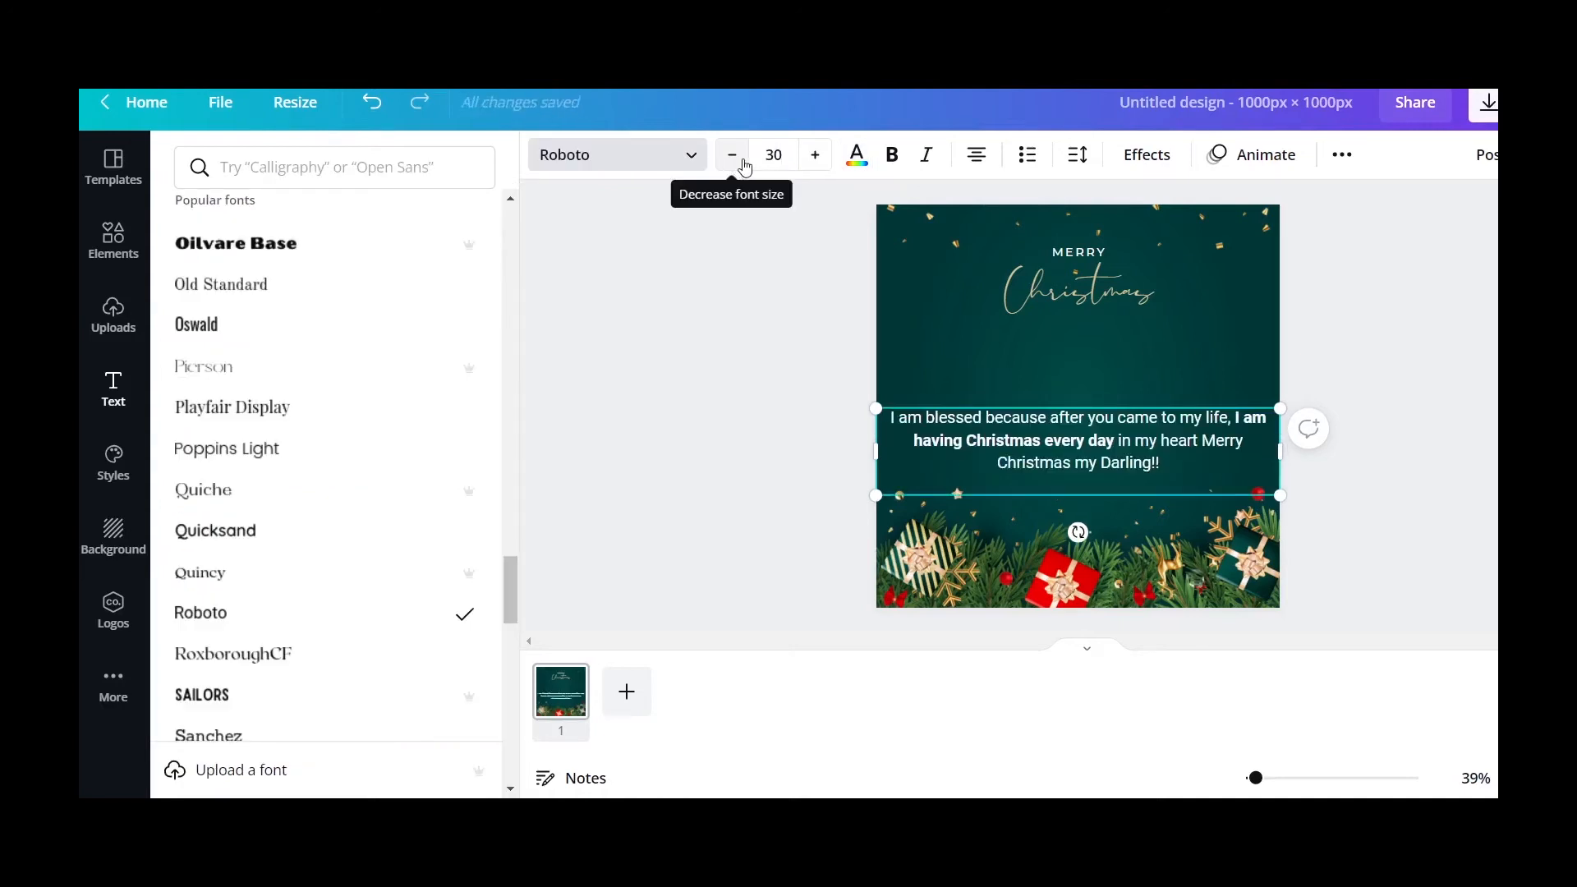
- Reduce the message's font size by 5 points and fit its narrowed text box just above the Christmas decorations
click(743, 162)
click(738, 162)
click(738, 162)
click(738, 162)
click(738, 162)
drag(1281, 407, 1257, 411)
click(1176, 437)
drag(1110, 410, 1112, 438)
click(1464, 369)
- Search the text styles for "script" and add the "A gift just for you" font combination to the card
click(329, 166)
text(script)
key(Return)
scroll(501, 283, down, 5)
scroll(496, 497, down, 3)
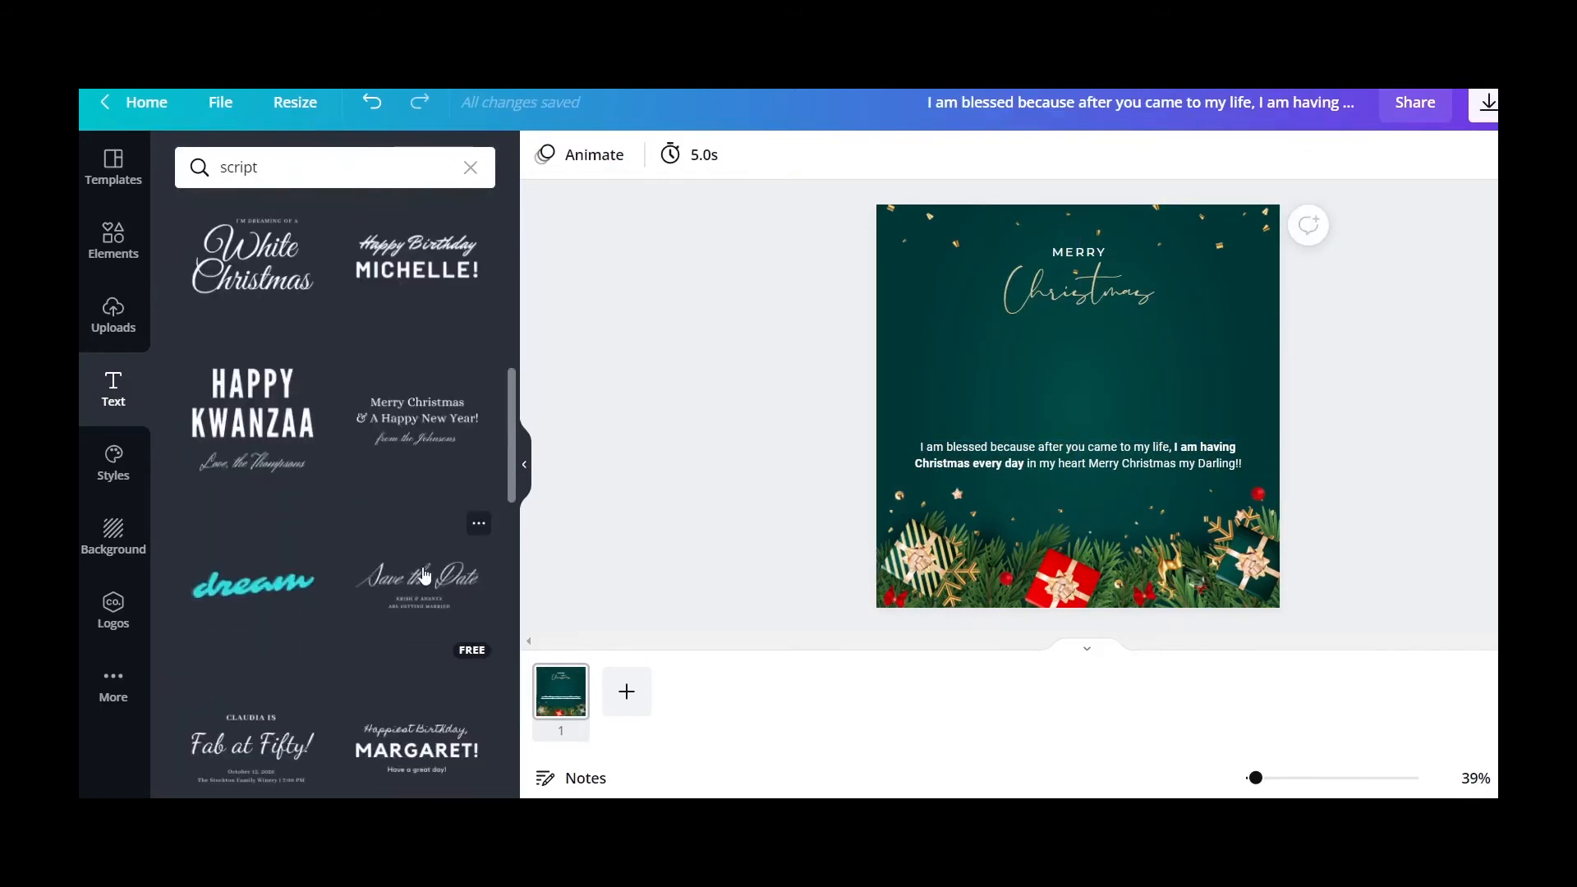
scroll(479, 517, down, 15)
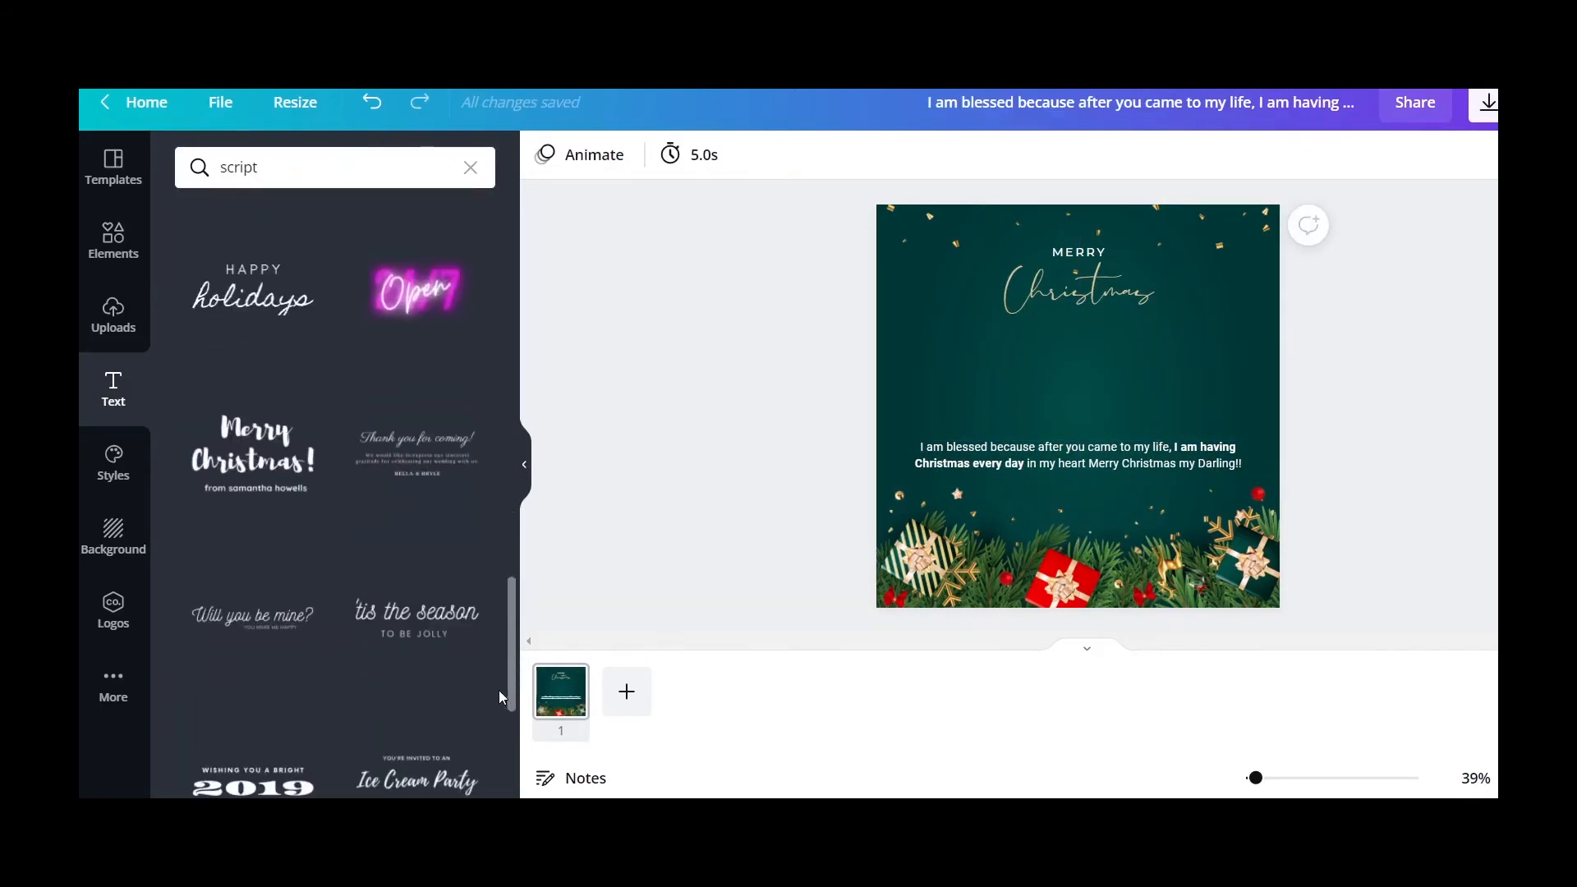
click(253, 599)
- Delete the small "A GIFT" line and replace the script line below it with "Love, Your Husband"
double_click(1075, 361)
key(BackSpace)
double_click(1074, 424)
text(Love, Your Husband)
- Set the "Love, Your Husband" signature's font size to 30 and move it down the card
click(773, 155)
text(30)
key(Return)
drag(1134, 417, 1127, 496)
click(1380, 460)
- Change the message text to a rounded, regular-weight sans-serif font
double_click(1078, 448)
click(687, 163)
drag(507, 610, 502, 677)
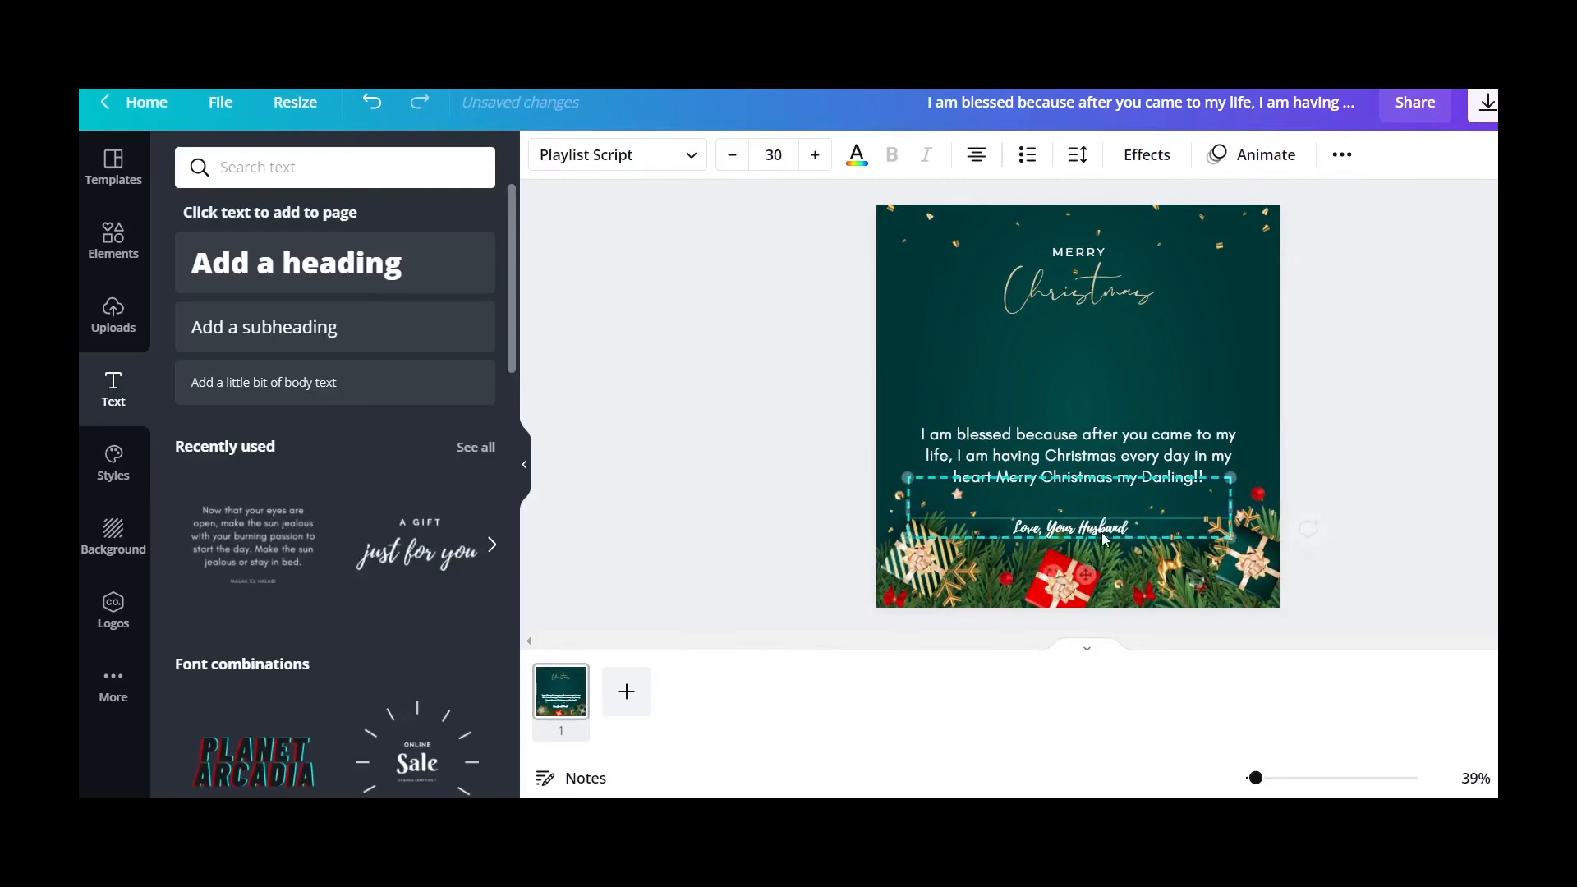
- Move the message down to sit directly above the signature and nudge both into centred alignment over the Christmas decorations
drag(1127, 460, 1127, 487)
click(1380, 486)
click(1150, 486)
click(1470, 402)
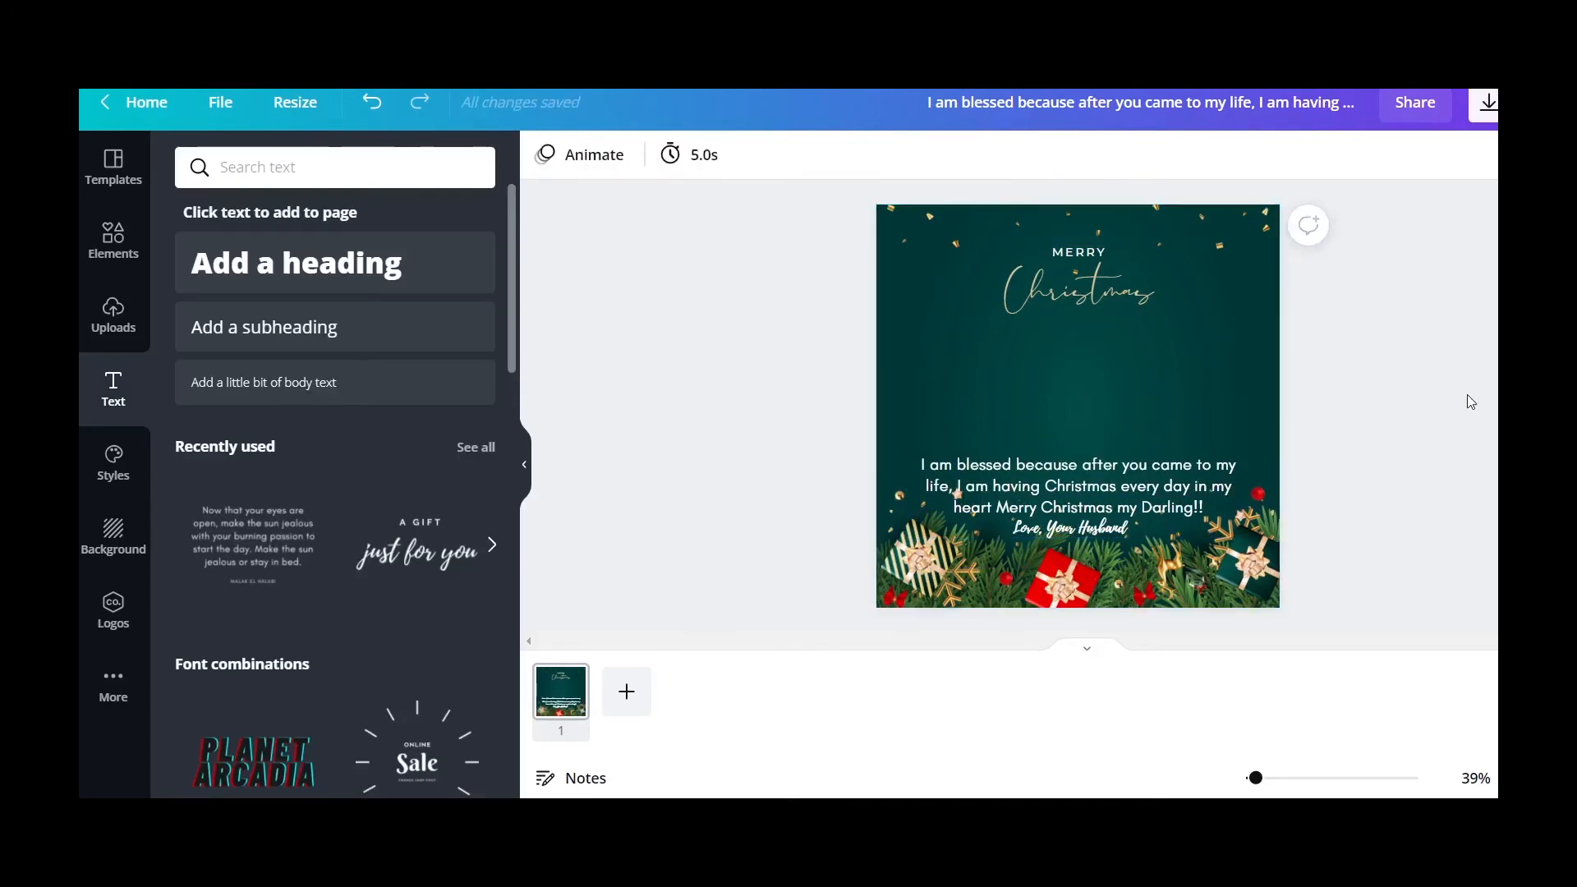
mouse_move(1114, 495)
mouse_down()
mouse_move(1080, 548)
mouse_move(1079, 489)
mouse_up()
click(1082, 533)
drag(1073, 527, 1072, 519)
drag(1078, 459, 1078, 498)
click(1454, 469)
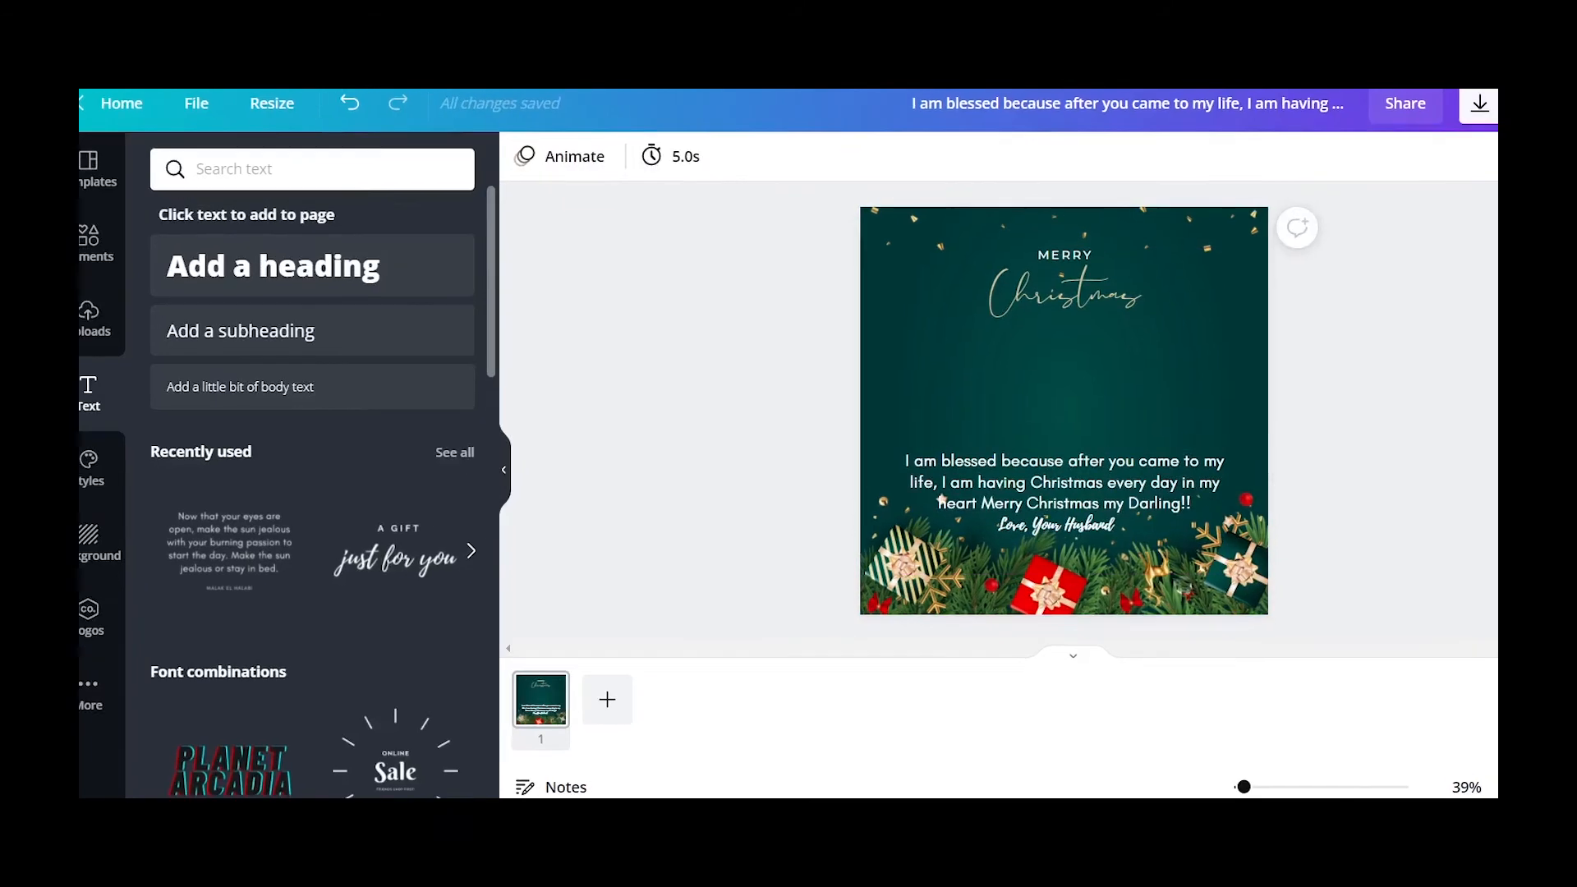
- Open the PNG download options for the Christmas card and try a size multiplier of 1.5
click(1479, 105)
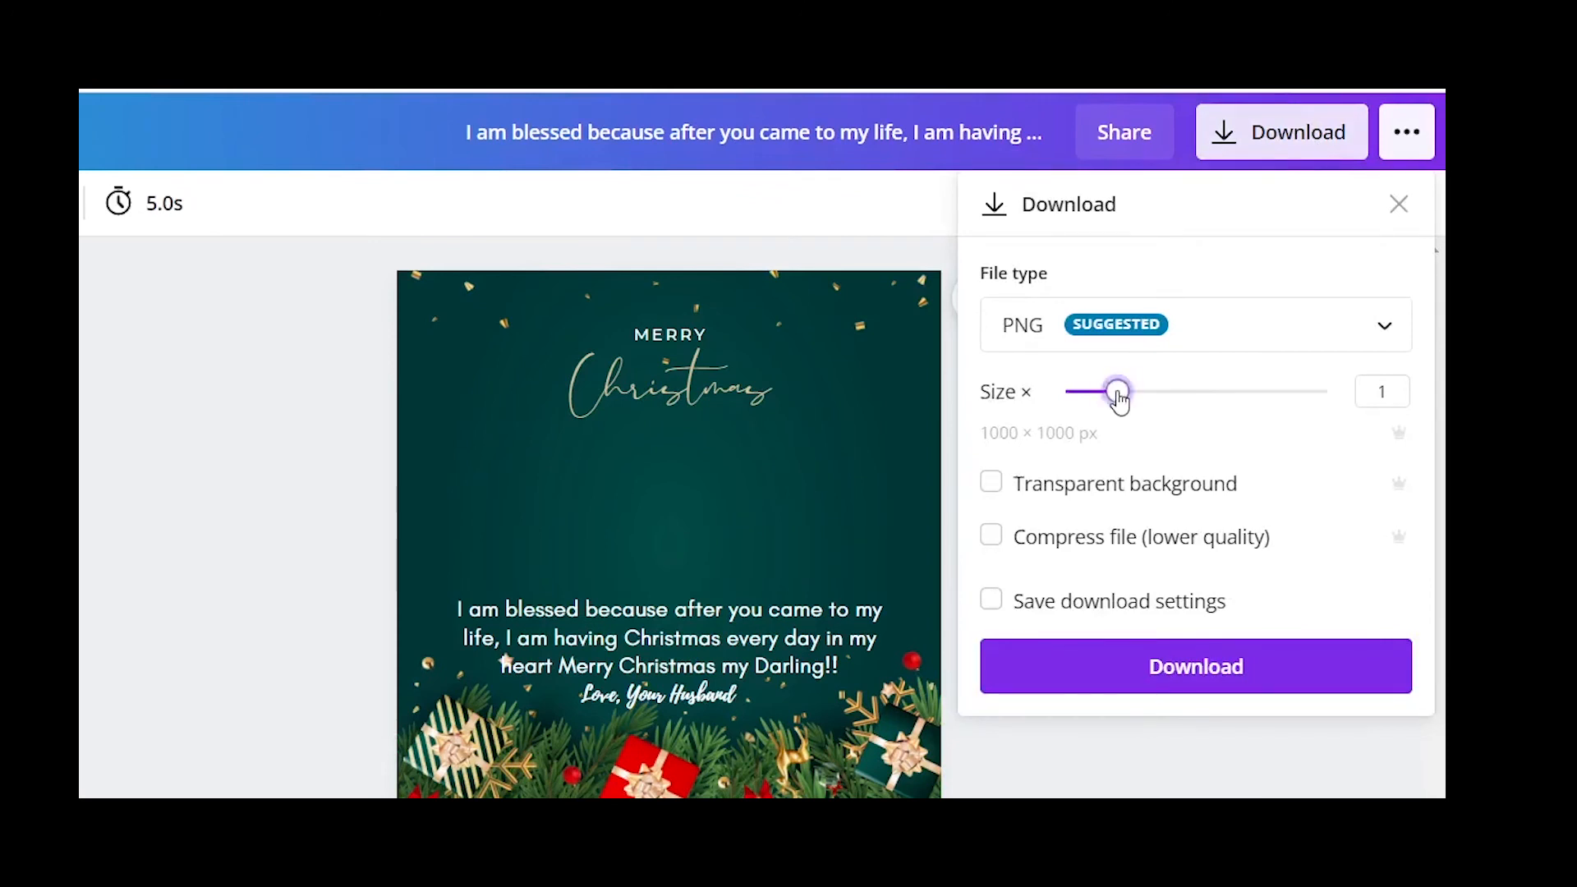
right_click(1154, 409)
click(1169, 394)
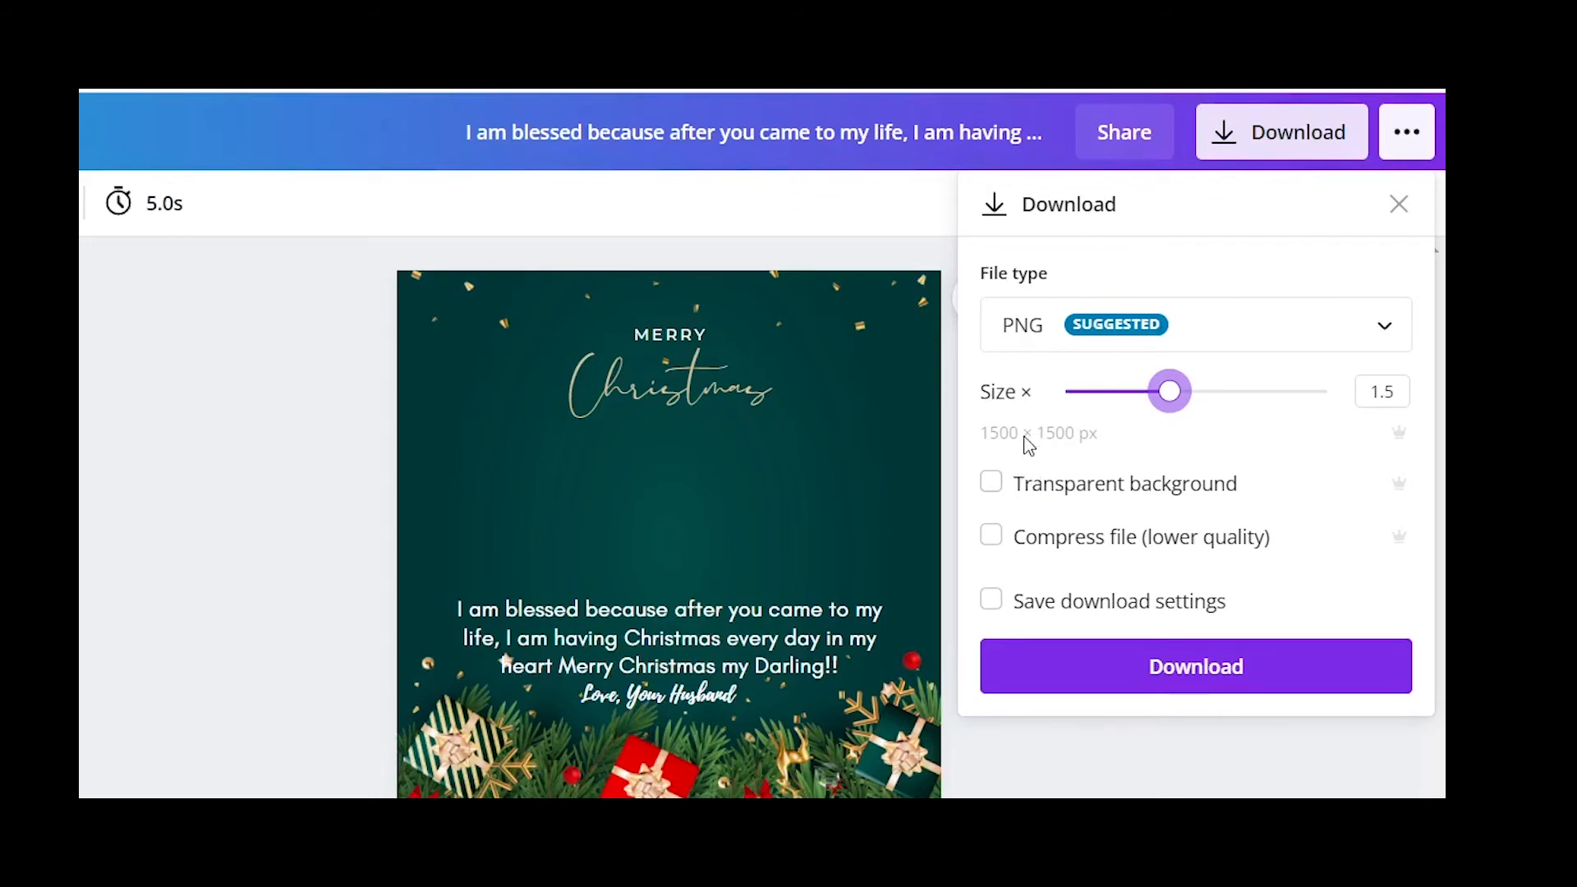
double_click(1388, 395)
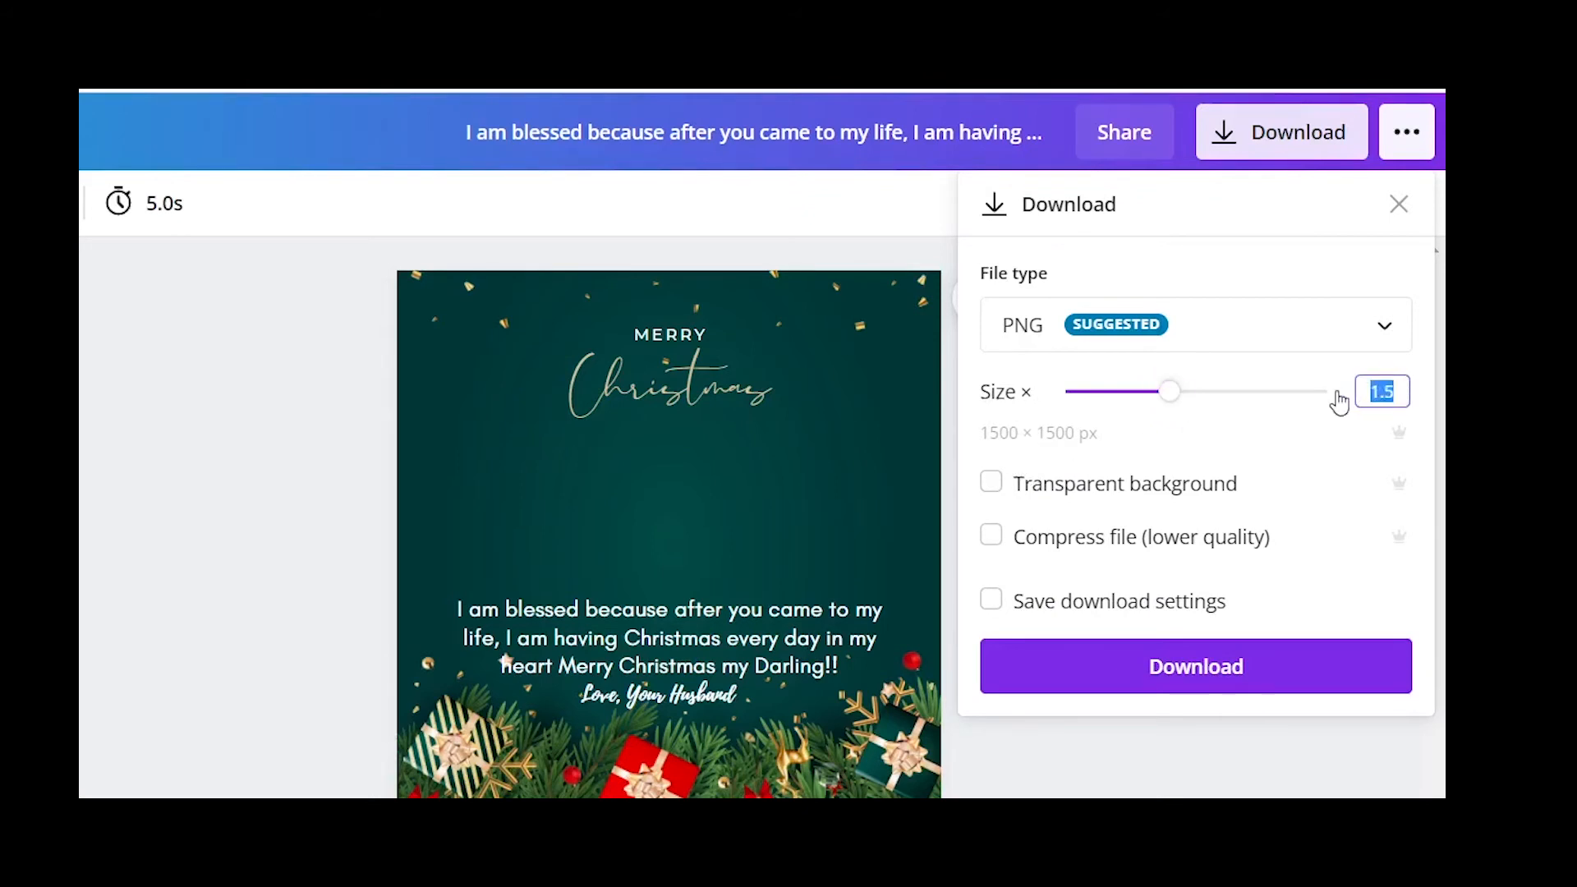
key(Escape)
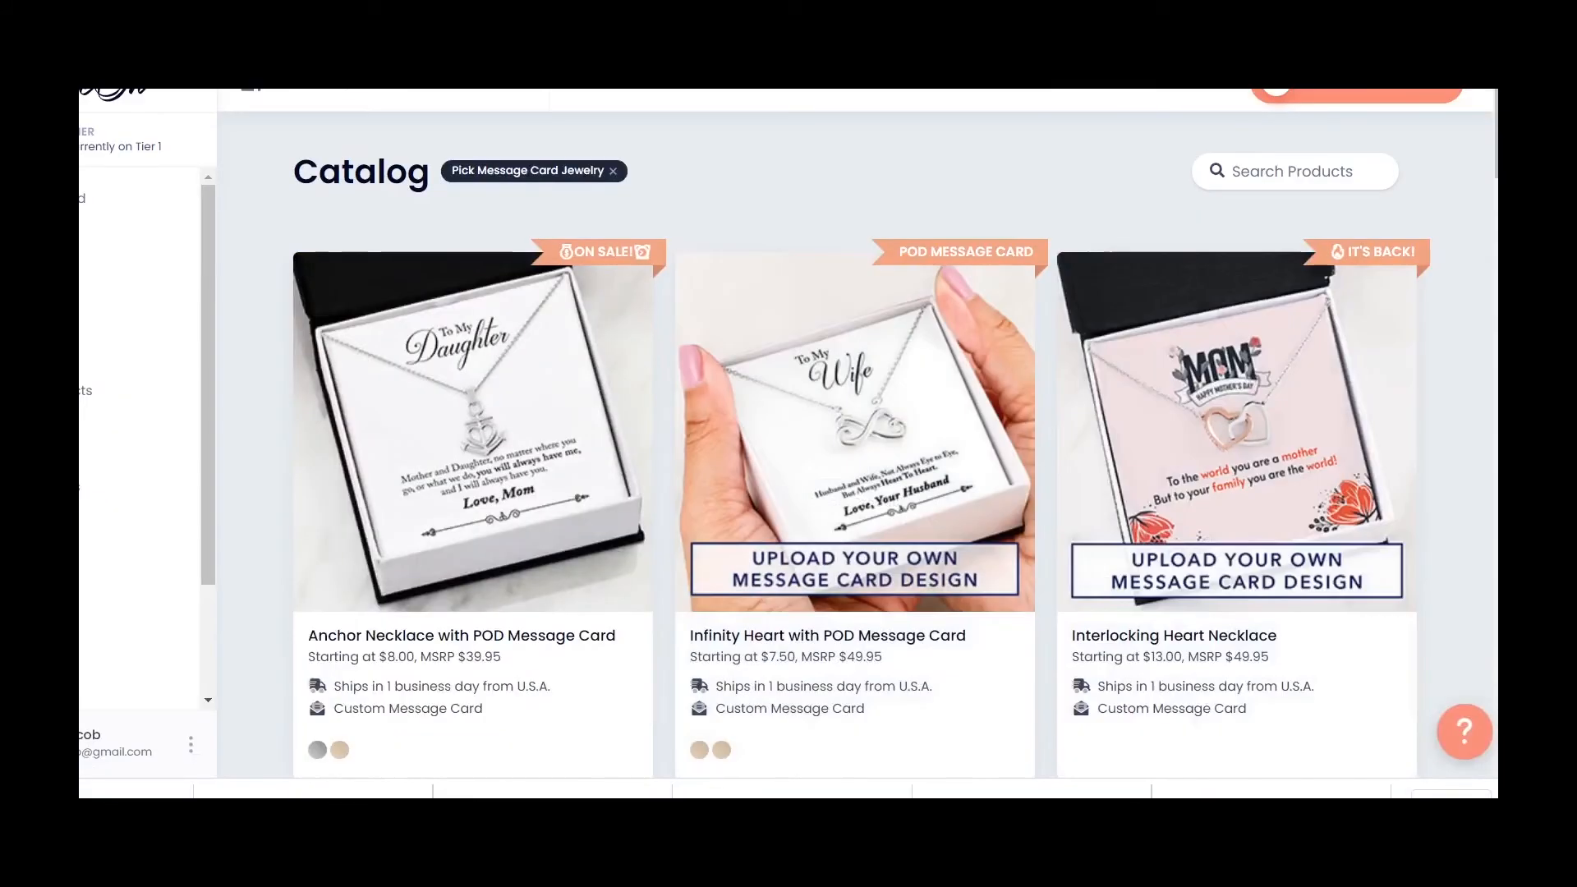
- Switch to the message card jewelry catalog, choose the Love Knot necklace and upload the Christmas card artwork to it
scroll(1483, 538, down, 10)
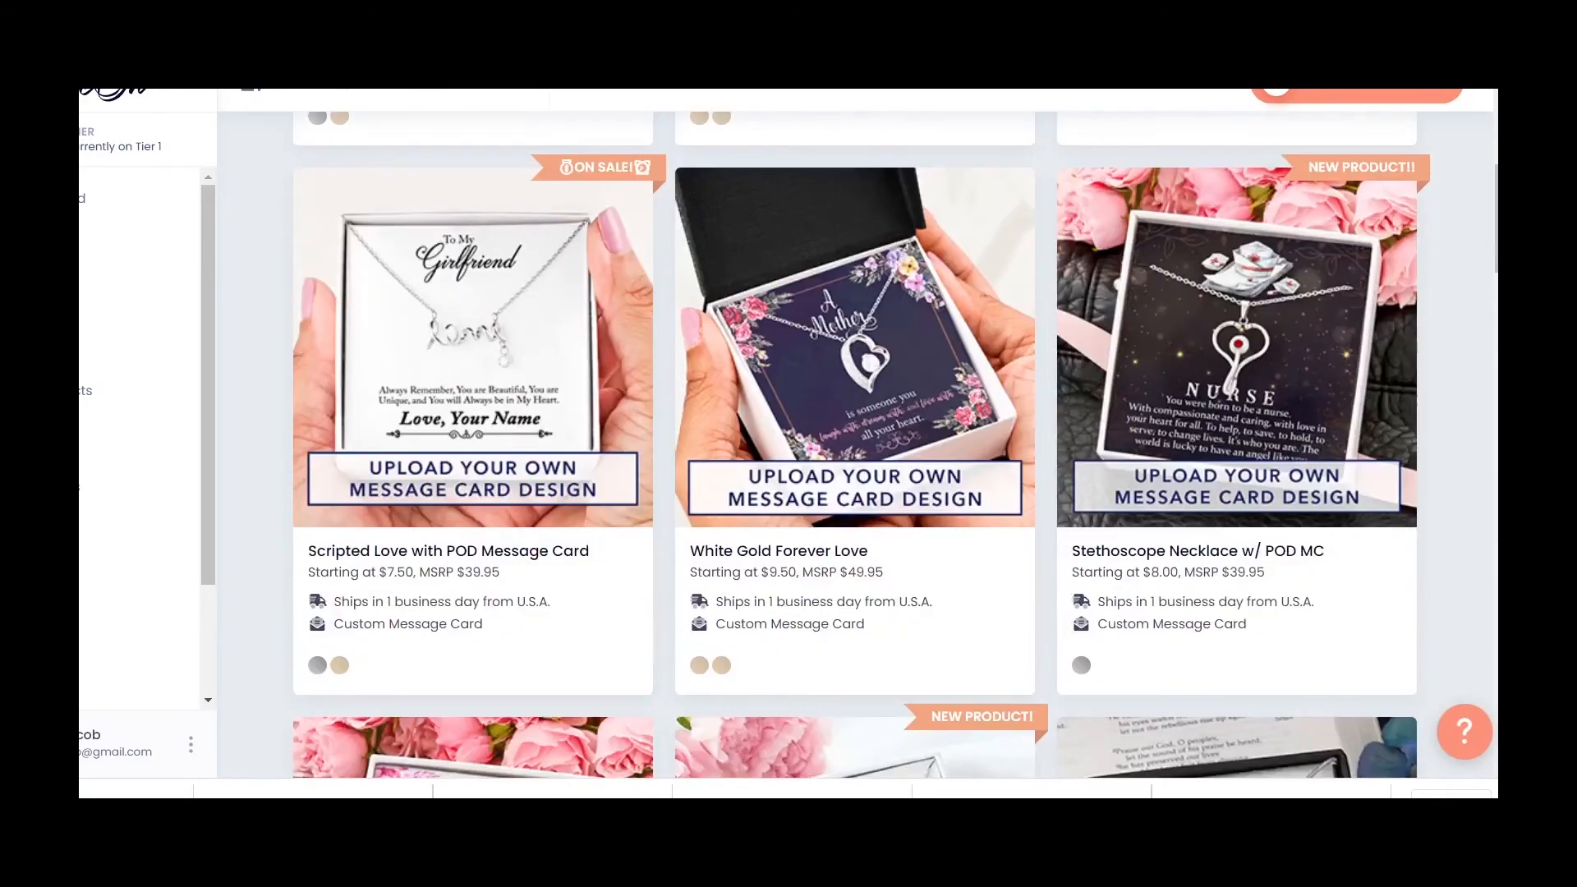
click(1232, 250)
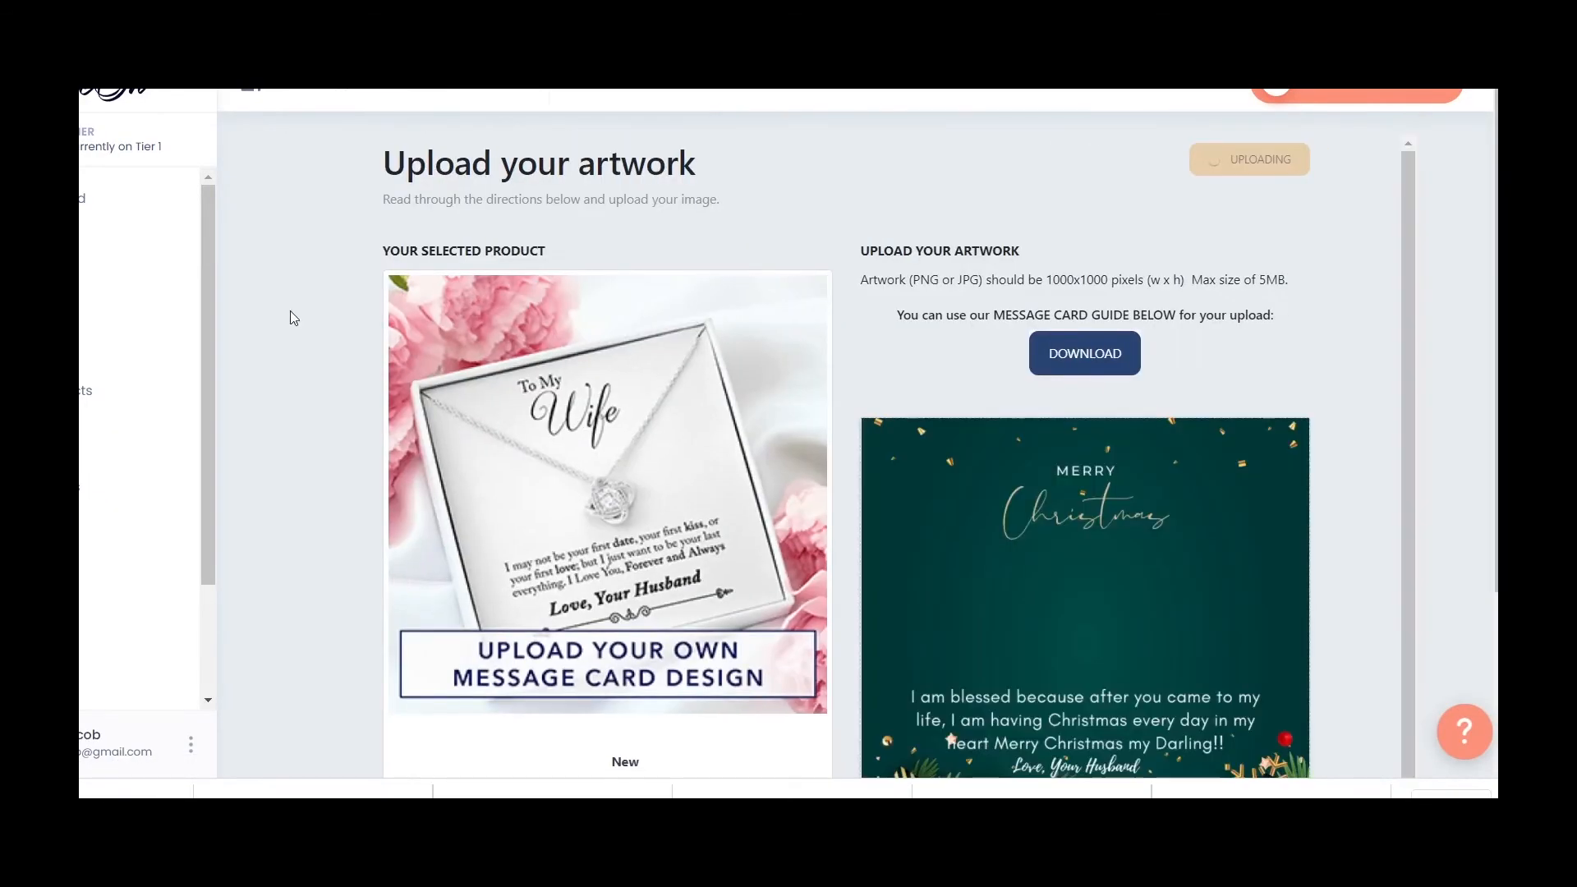
scroll(290, 311, down, 3)
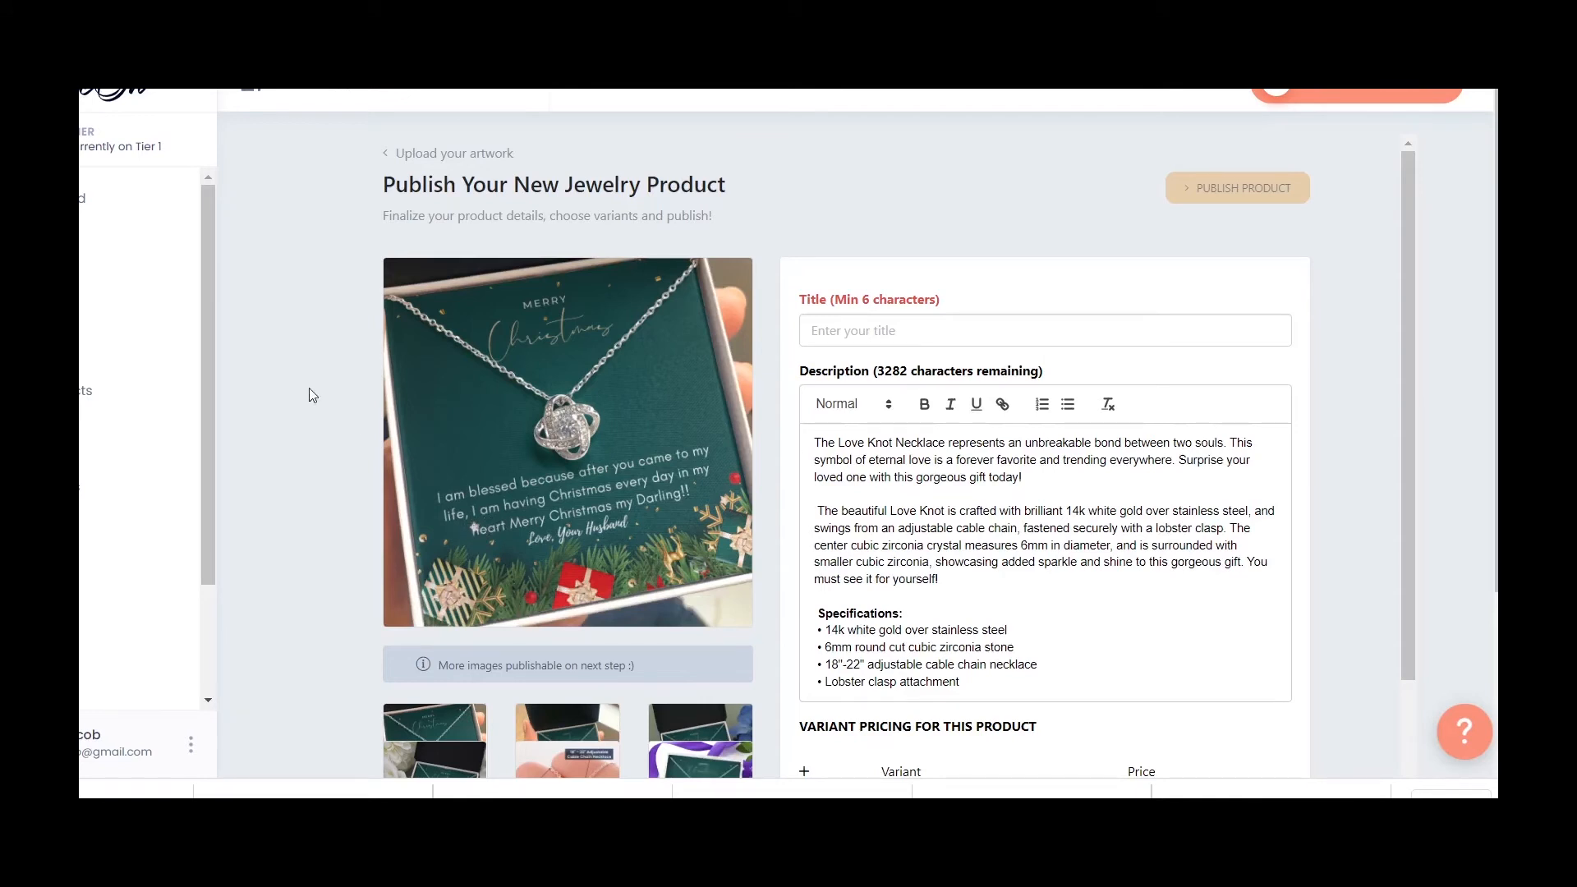
- Review the necklace's publishing page, examining the card mockups, description and variant pricing
scroll(309, 388, down, 3)
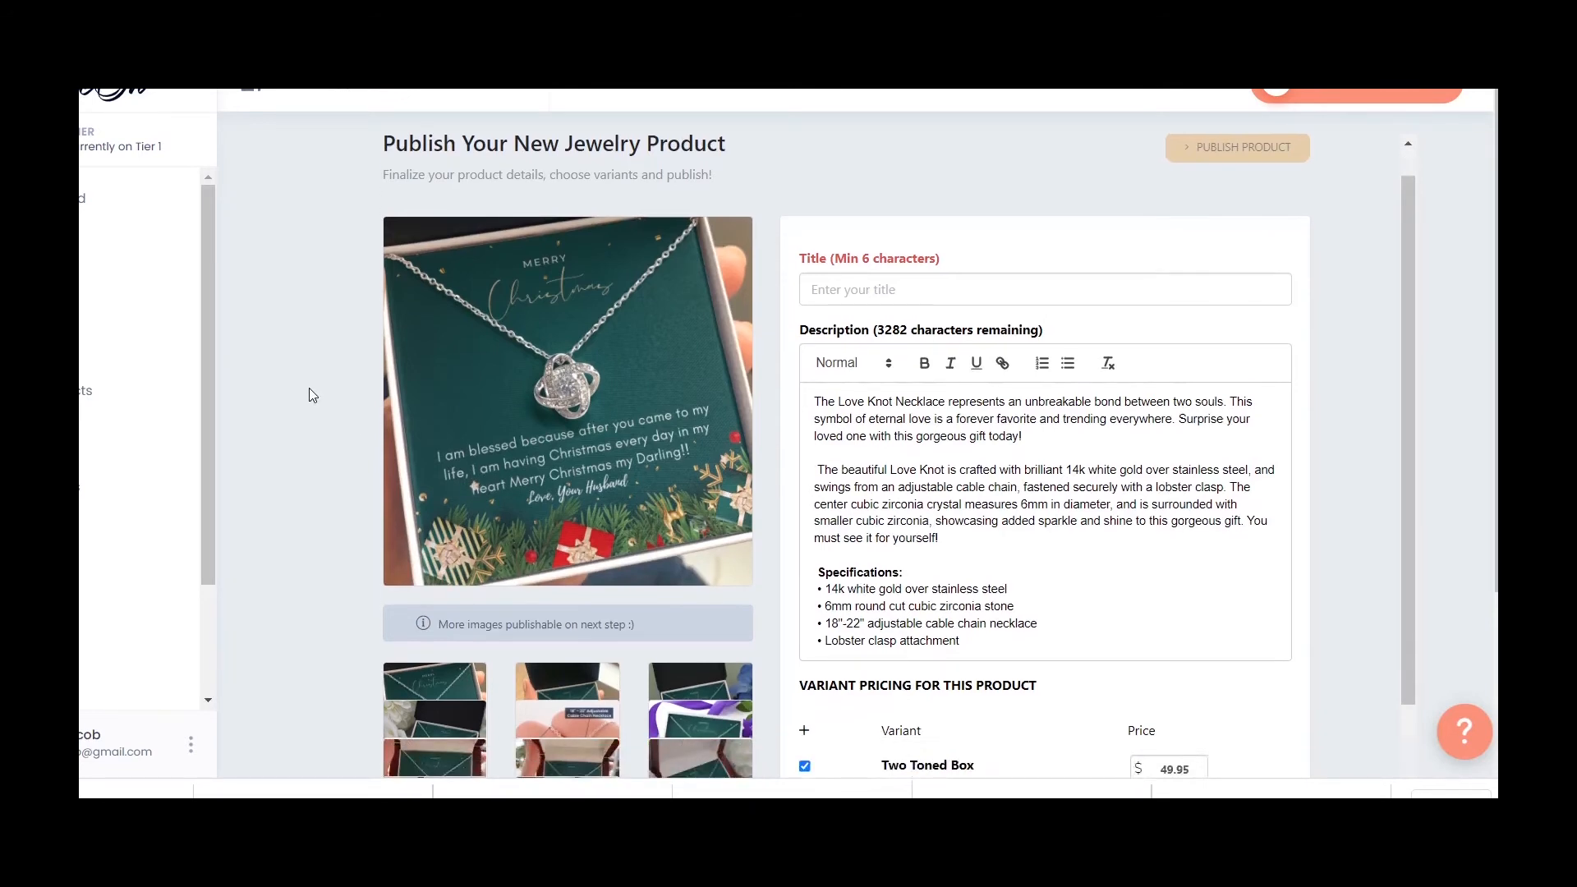
scroll(309, 388, up, 3)
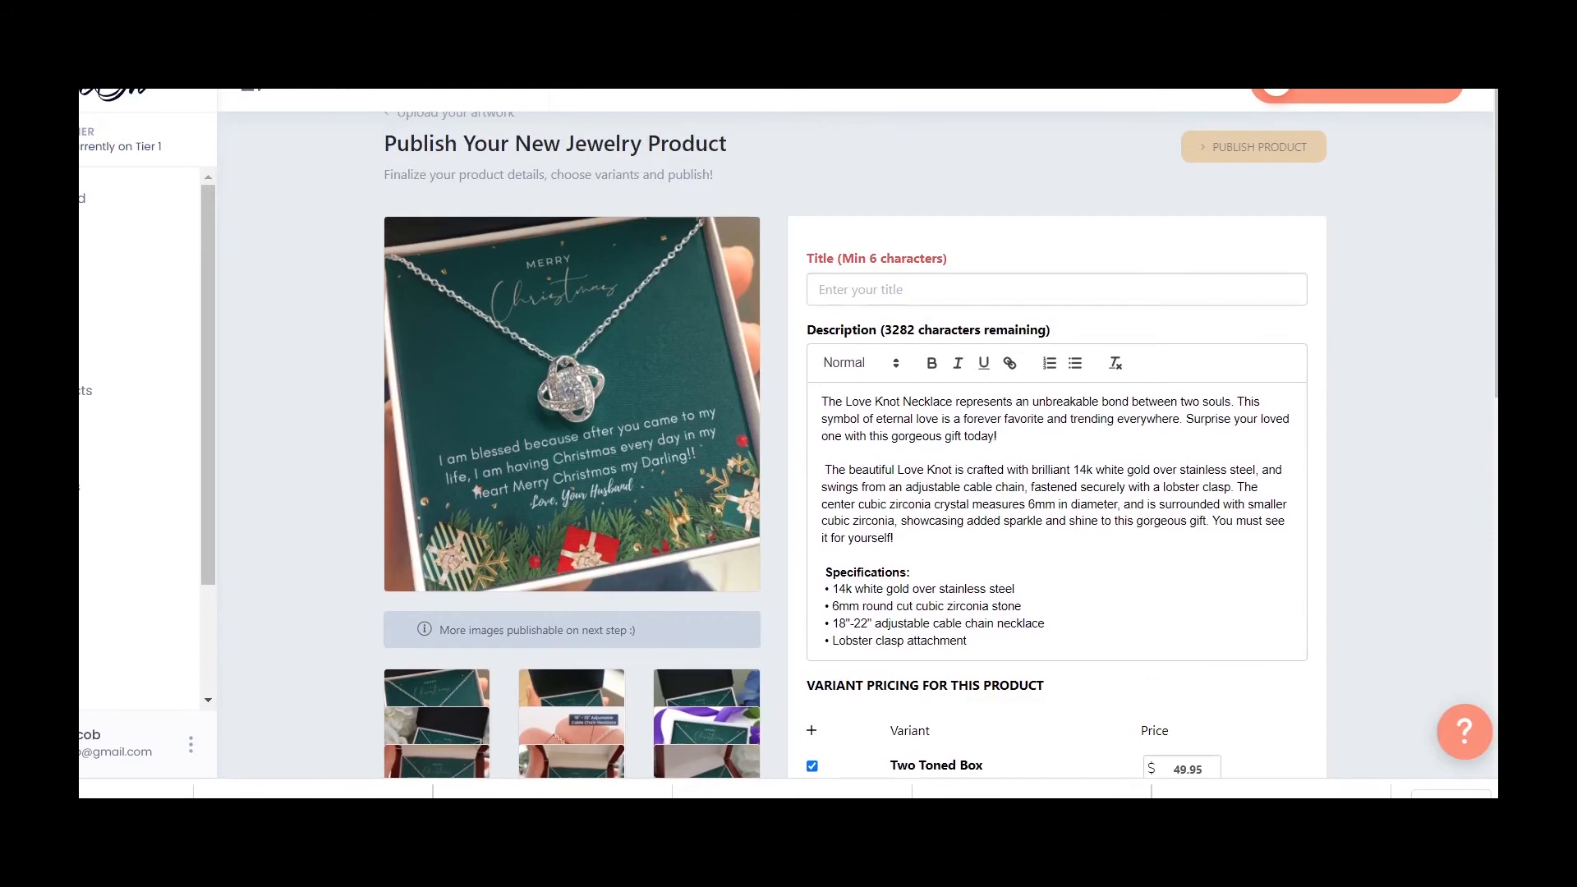
scroll(312, 395, down, 3)
scroll(312, 395, up, 1)
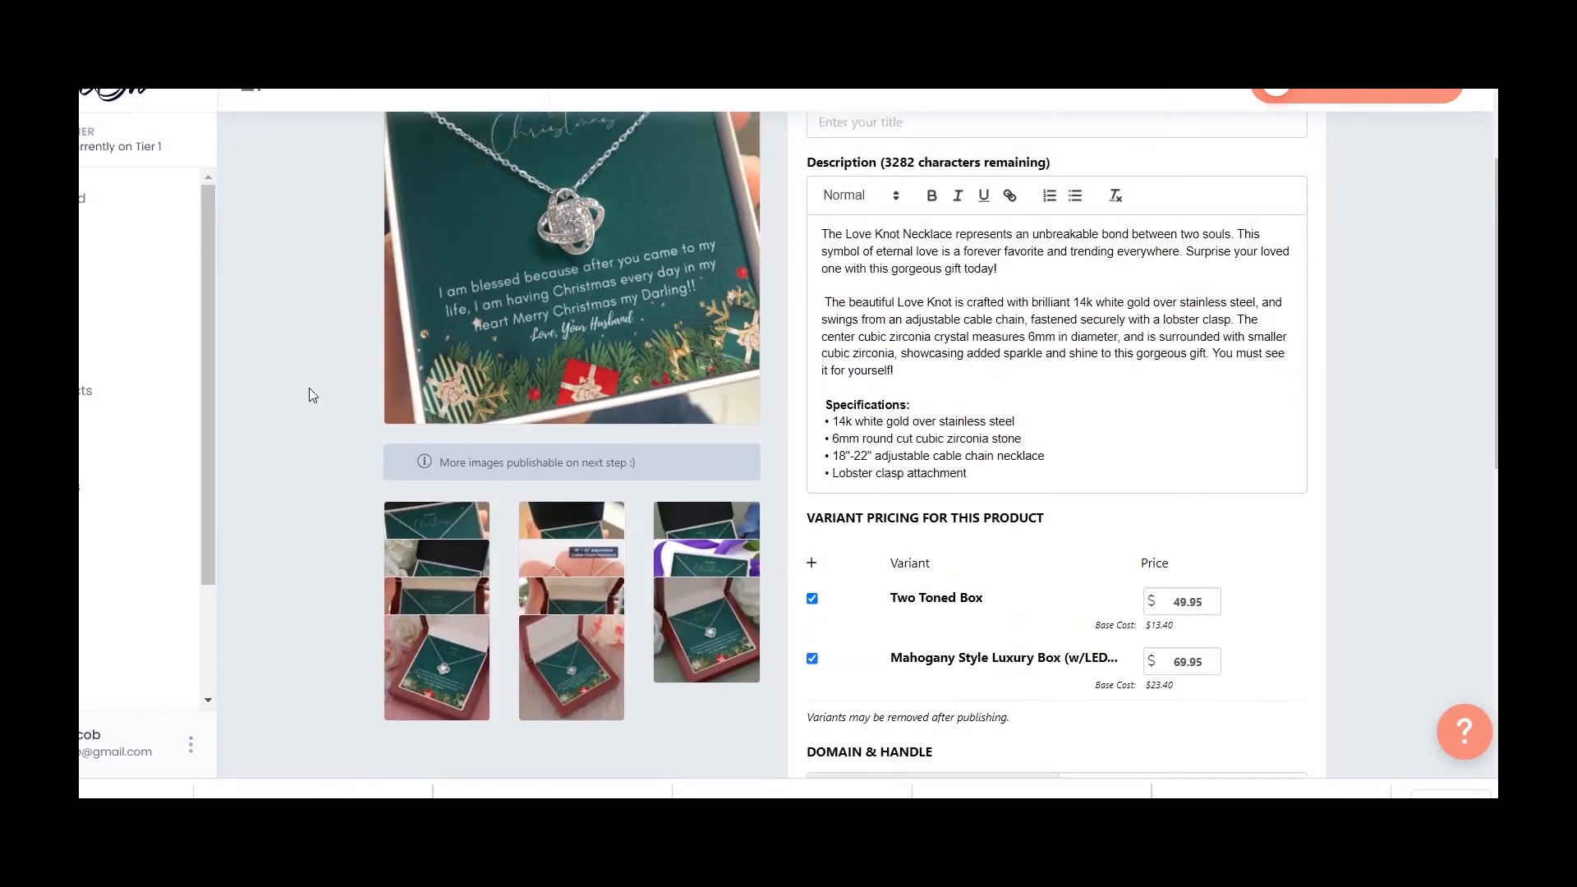
scroll(312, 396, up, 4)
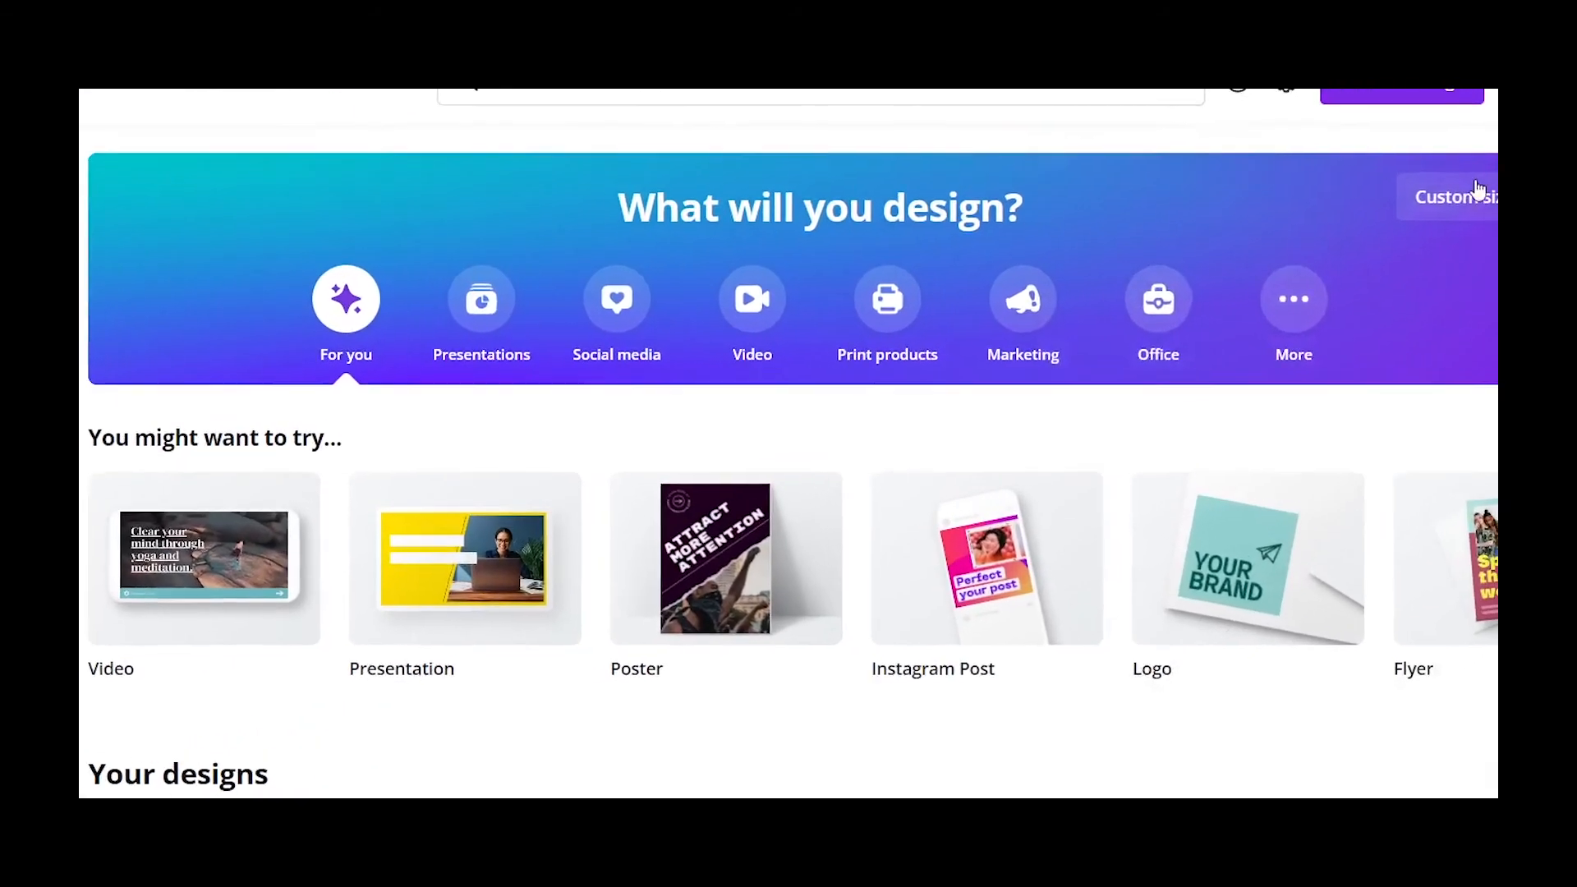
- Switch to Canva, start a new custom 1000 × 1000 px design and give it a solid light purple background
click(1473, 196)
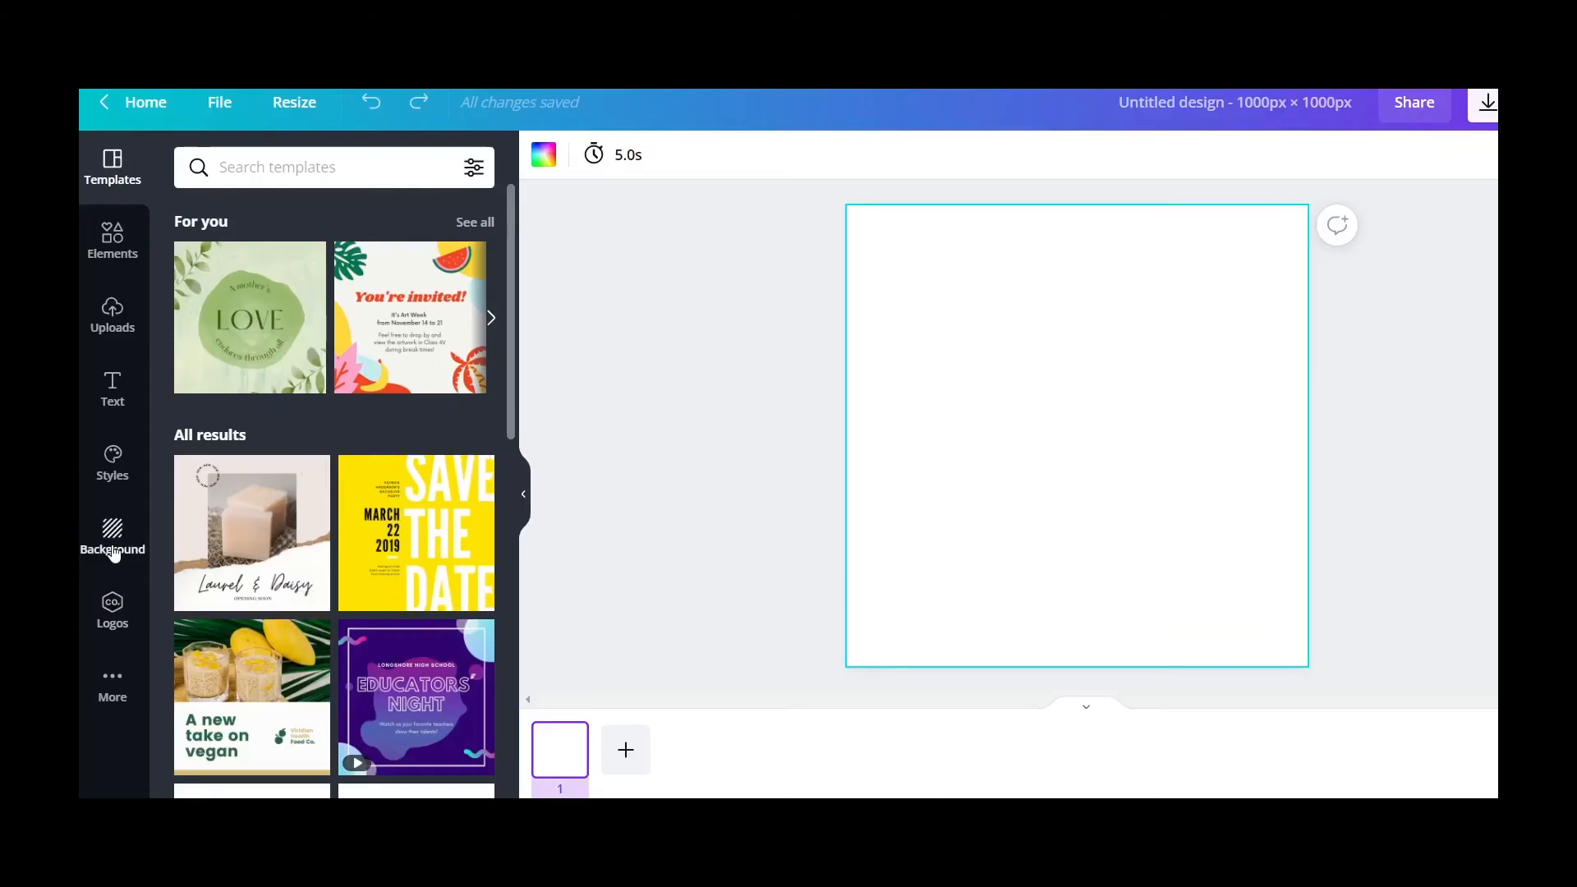
click(112, 538)
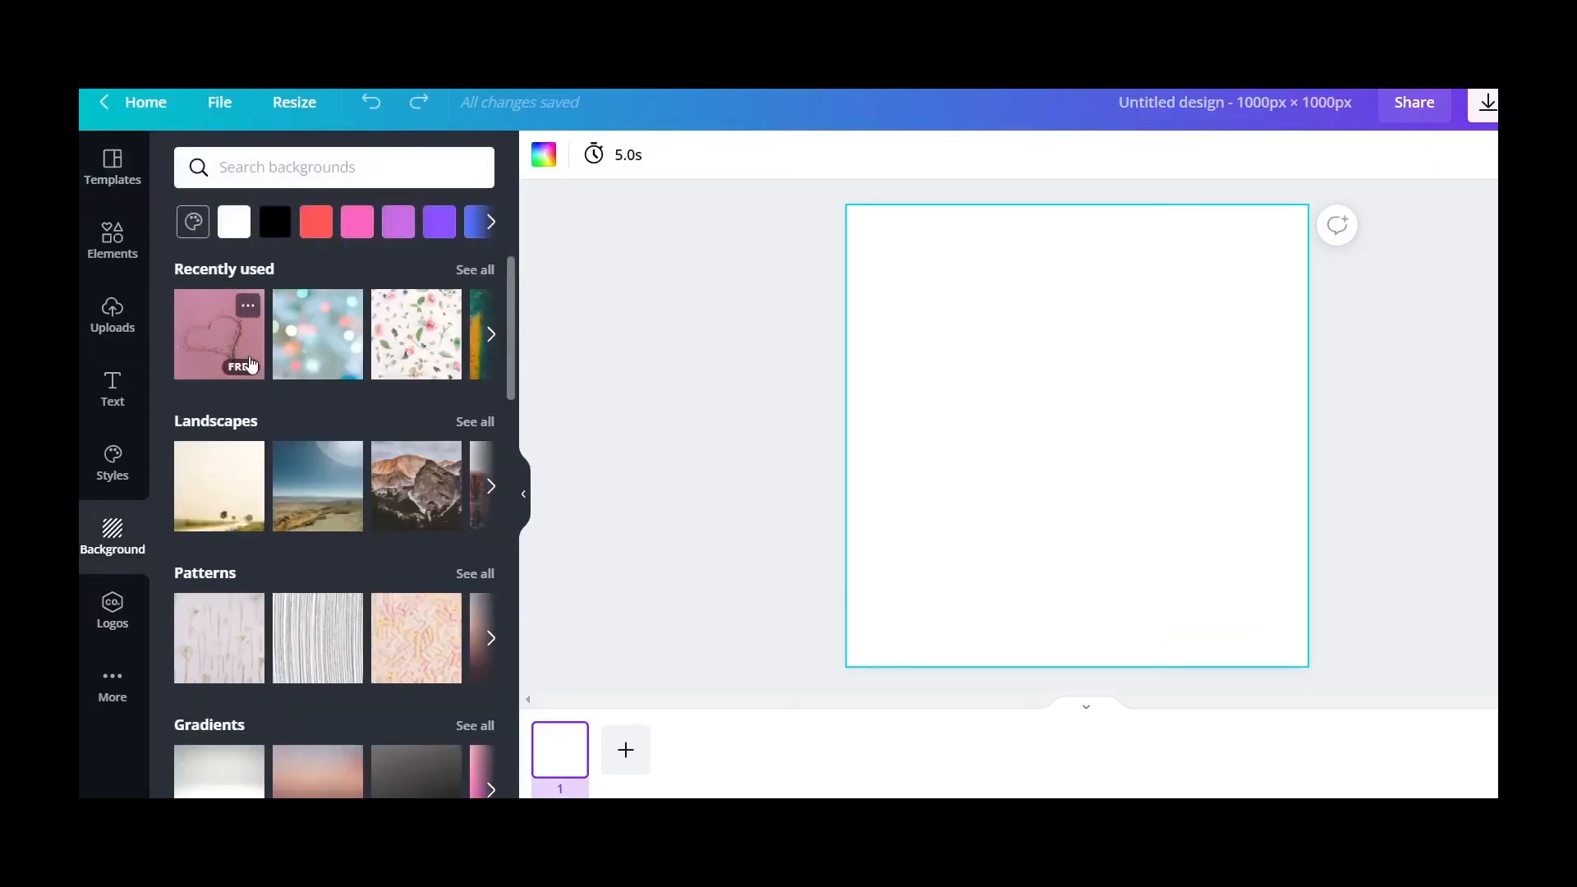
click(399, 237)
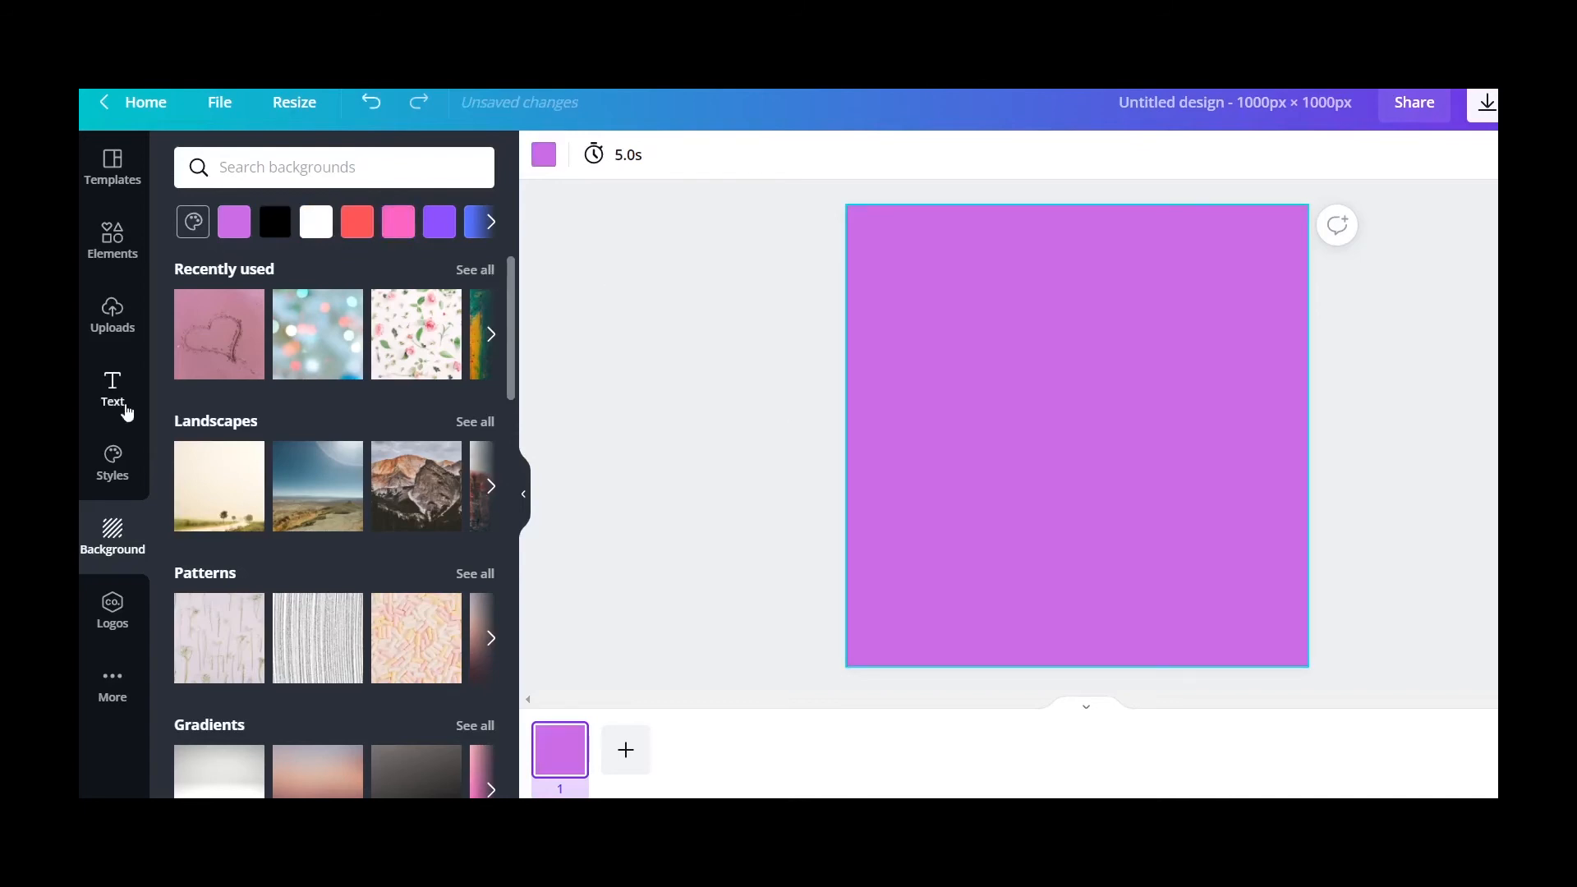
- Add a "script" text combination reading "To My Girlfriend" centred at the top of the card and enlarge its "To My" line
click(117, 400)
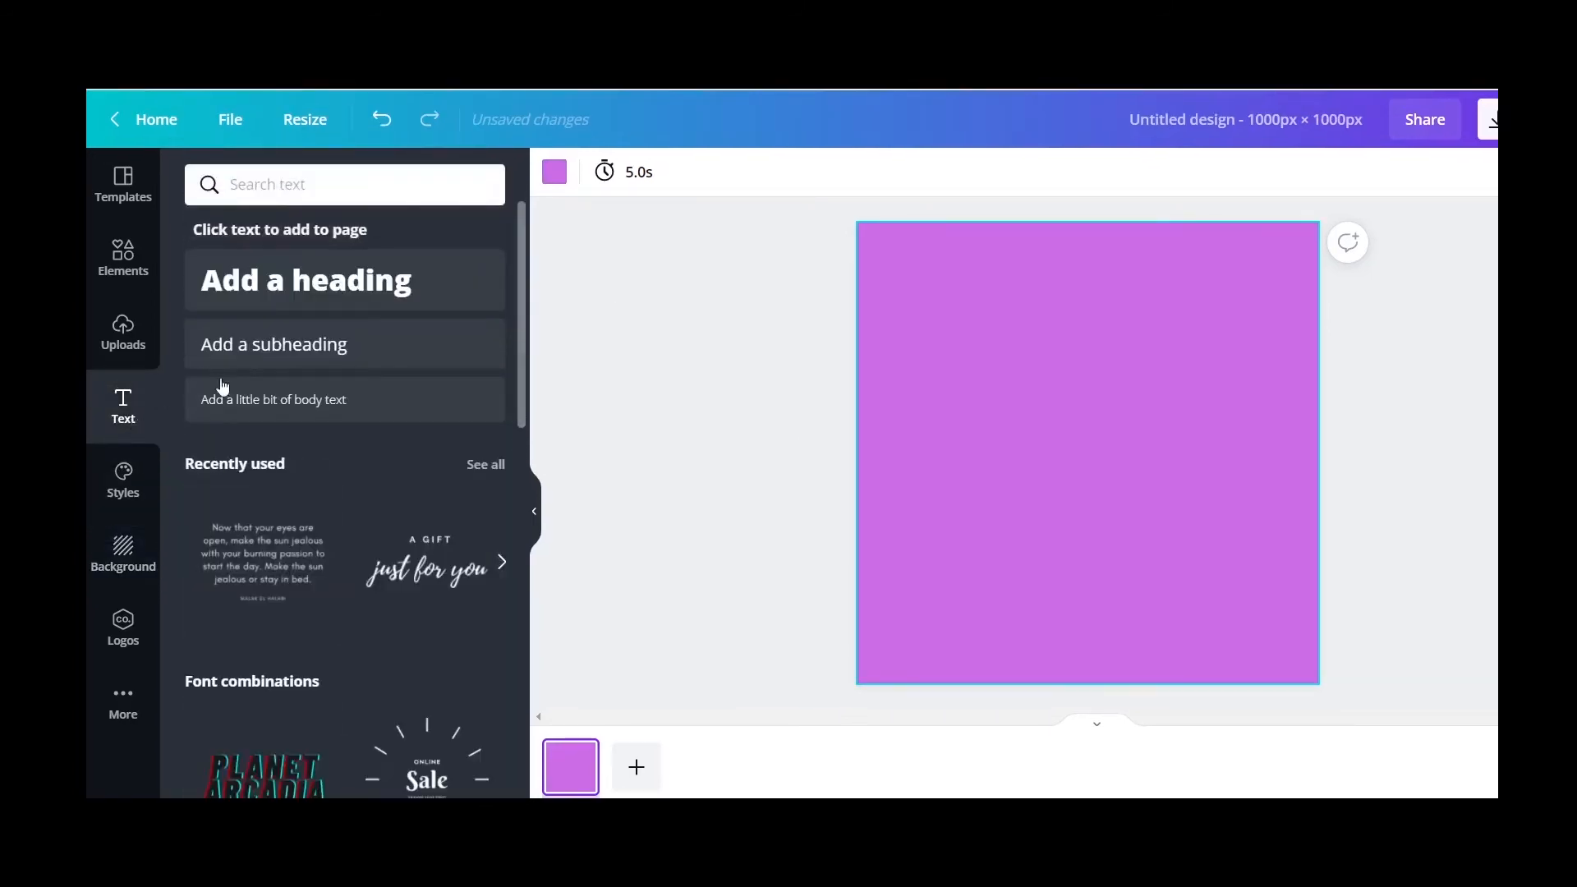
click(335, 306)
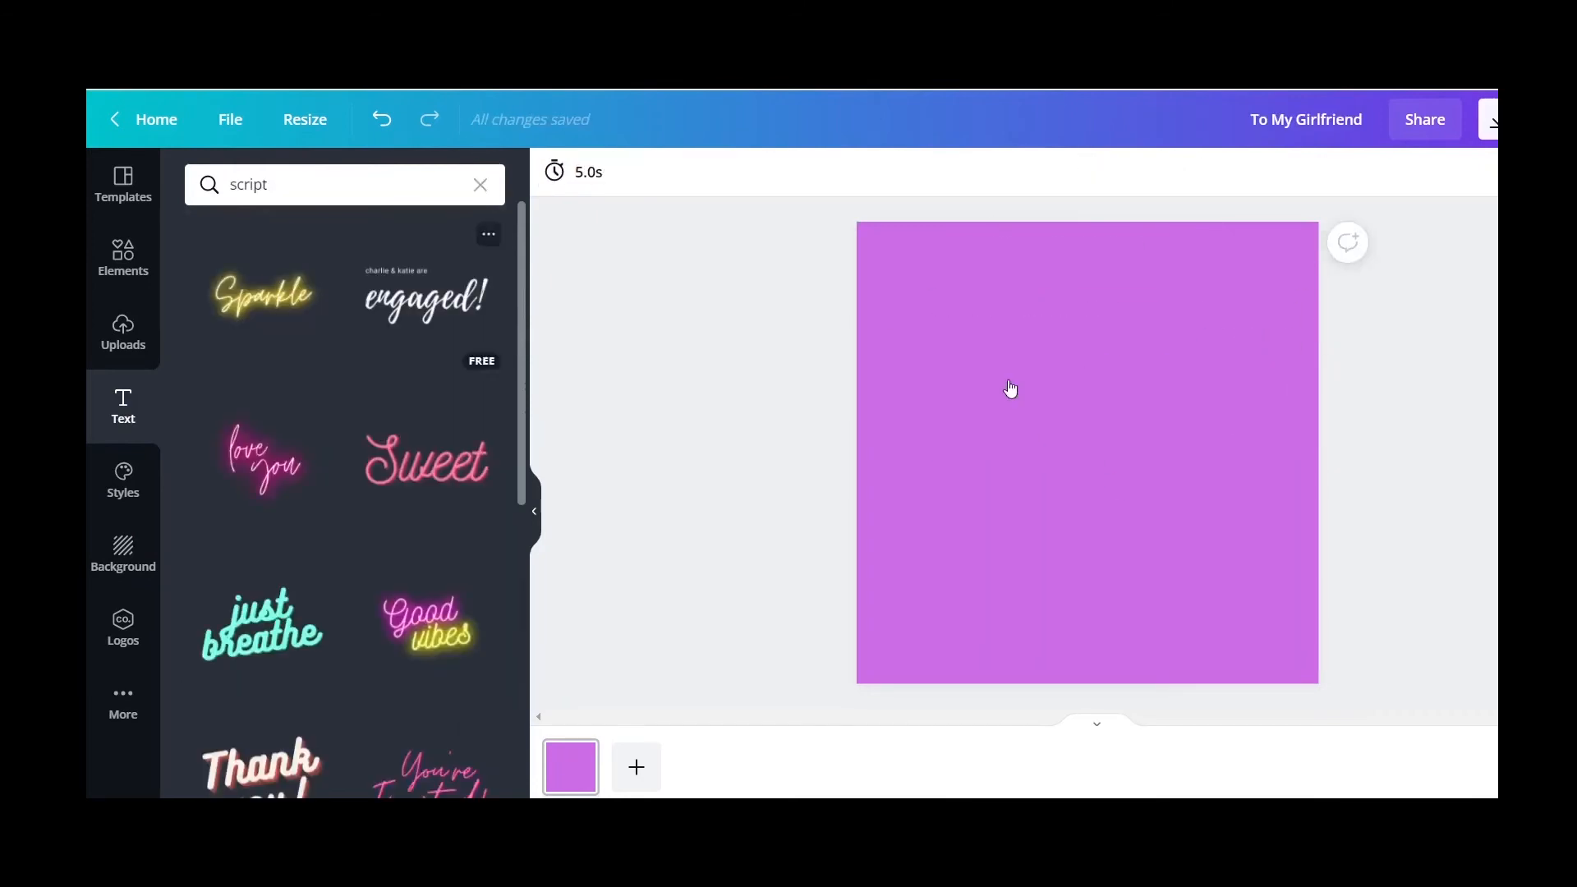
drag(1012, 387, 1012, 386)
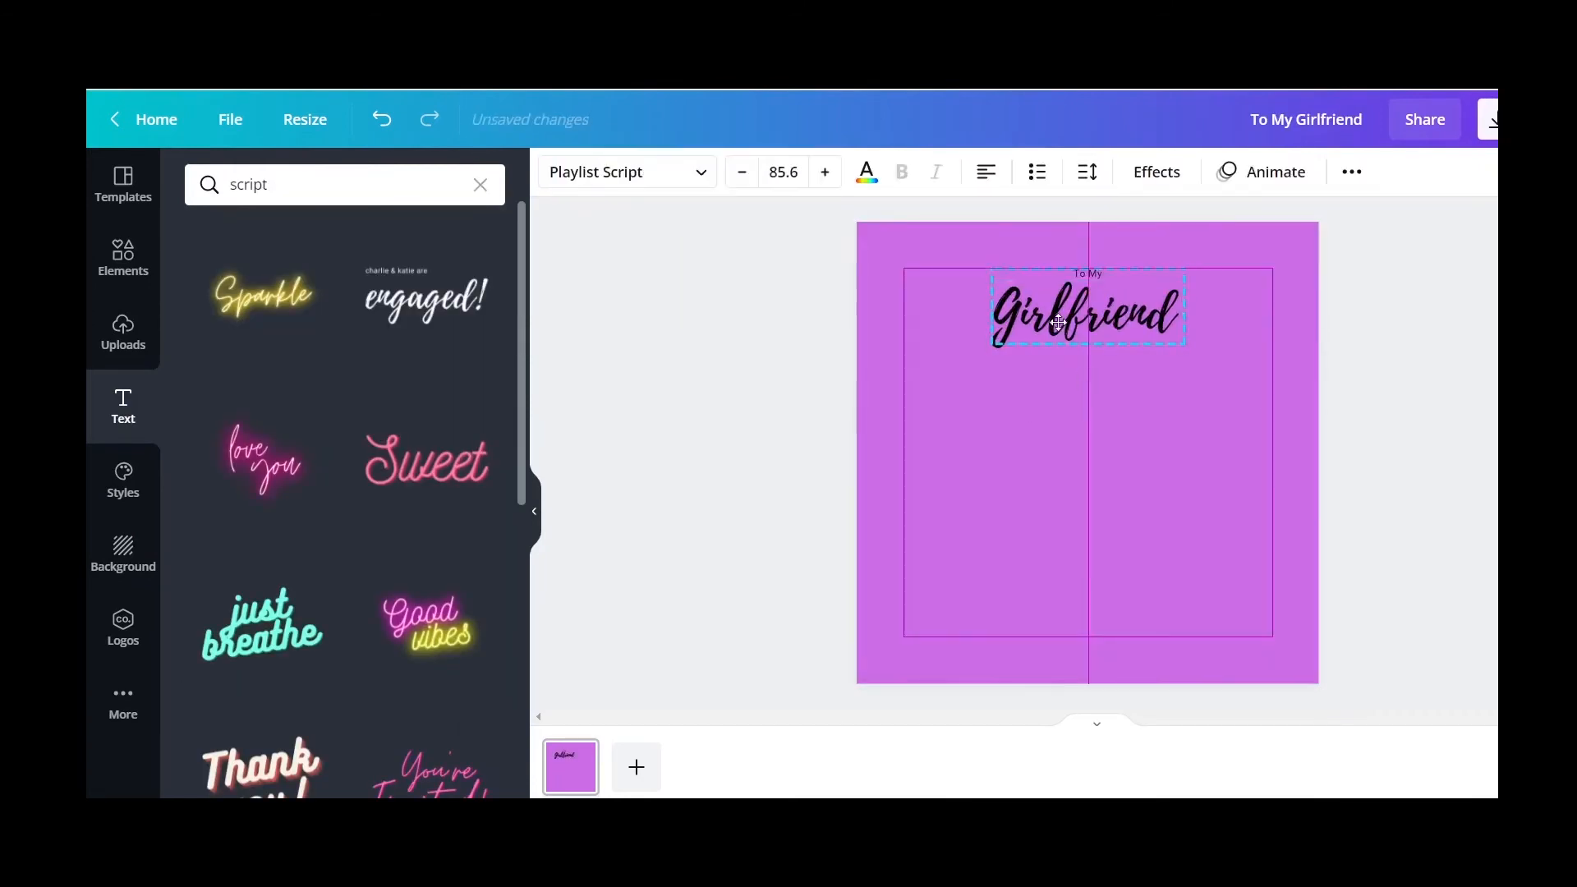
click(1254, 301)
click(1088, 273)
click(824, 174)
click(1489, 483)
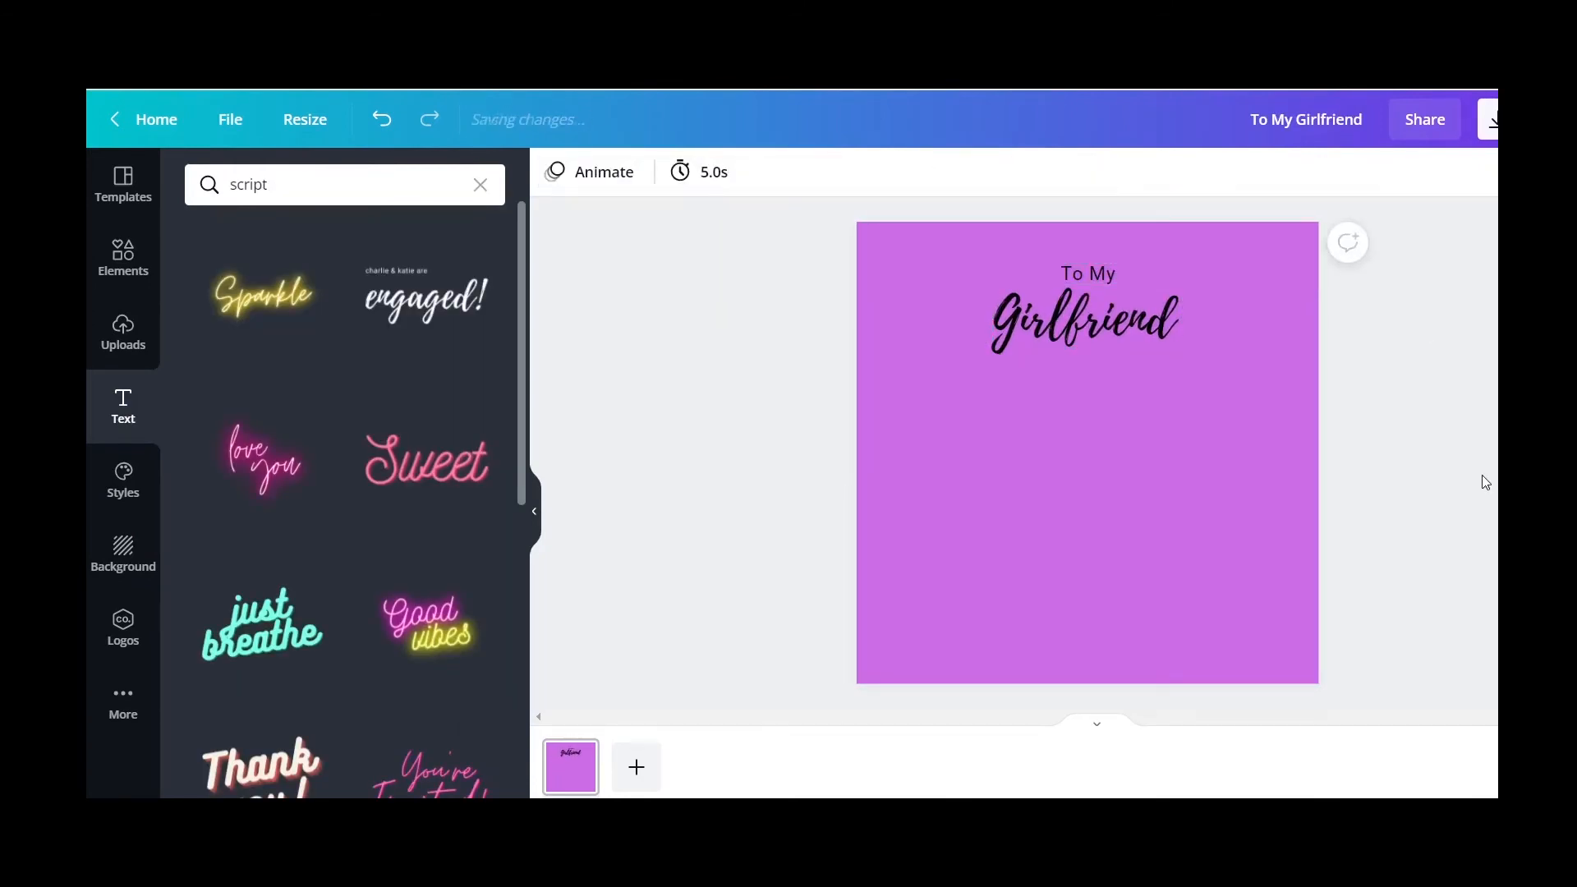
- Add the message beginning "My love, you are my angel" low on the card, with a line break before "With you, we will accomplish a lot."
click(480, 185)
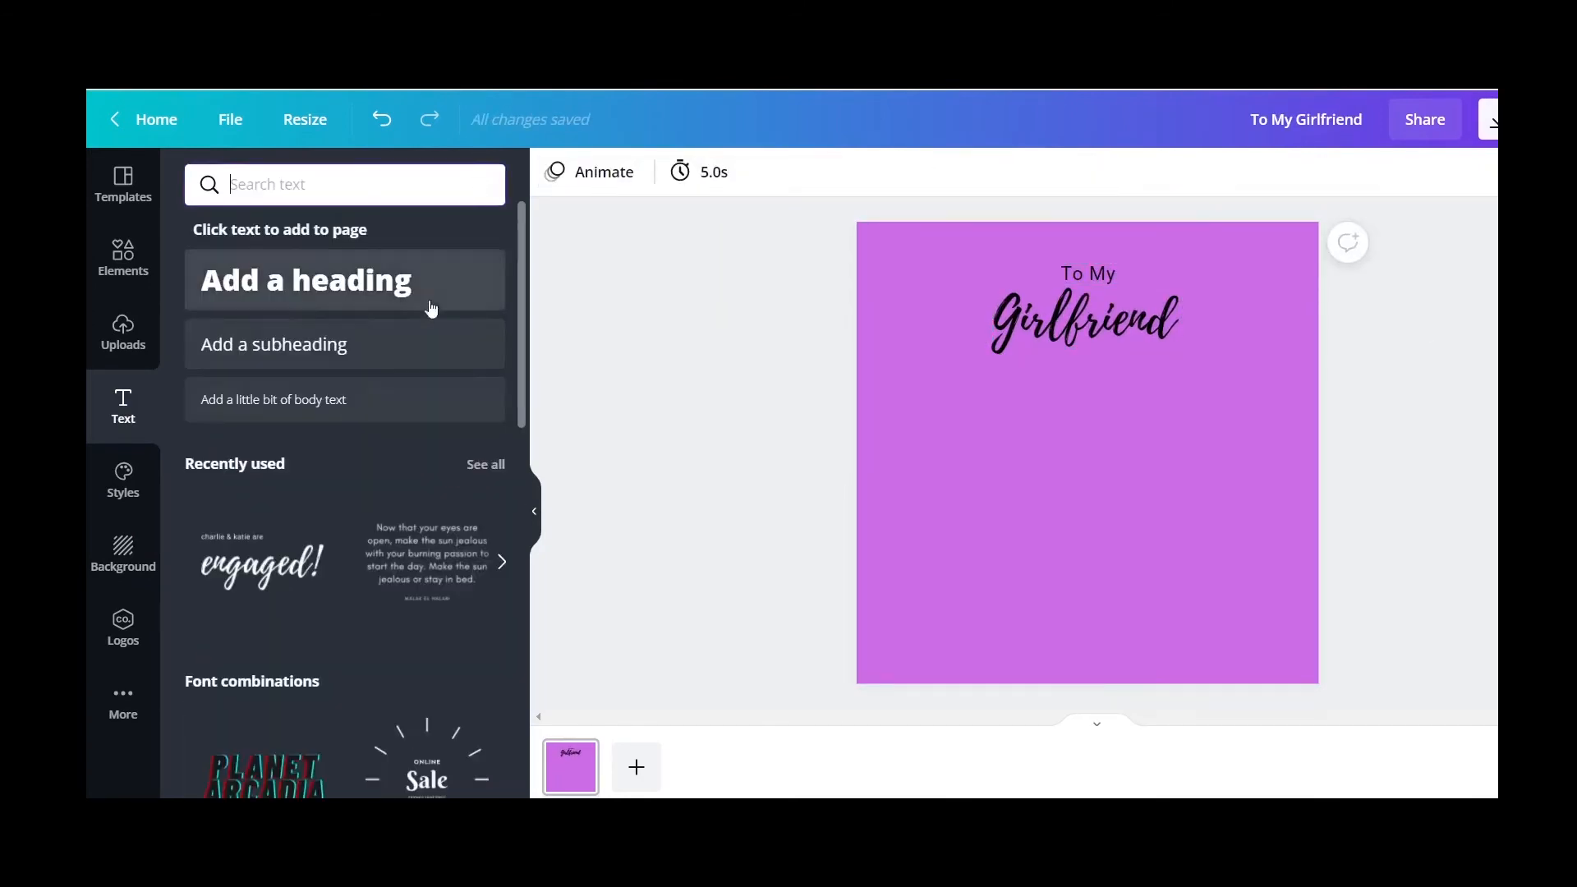
click(277, 403)
key(Delete)
drag(428, 562, 976, 479)
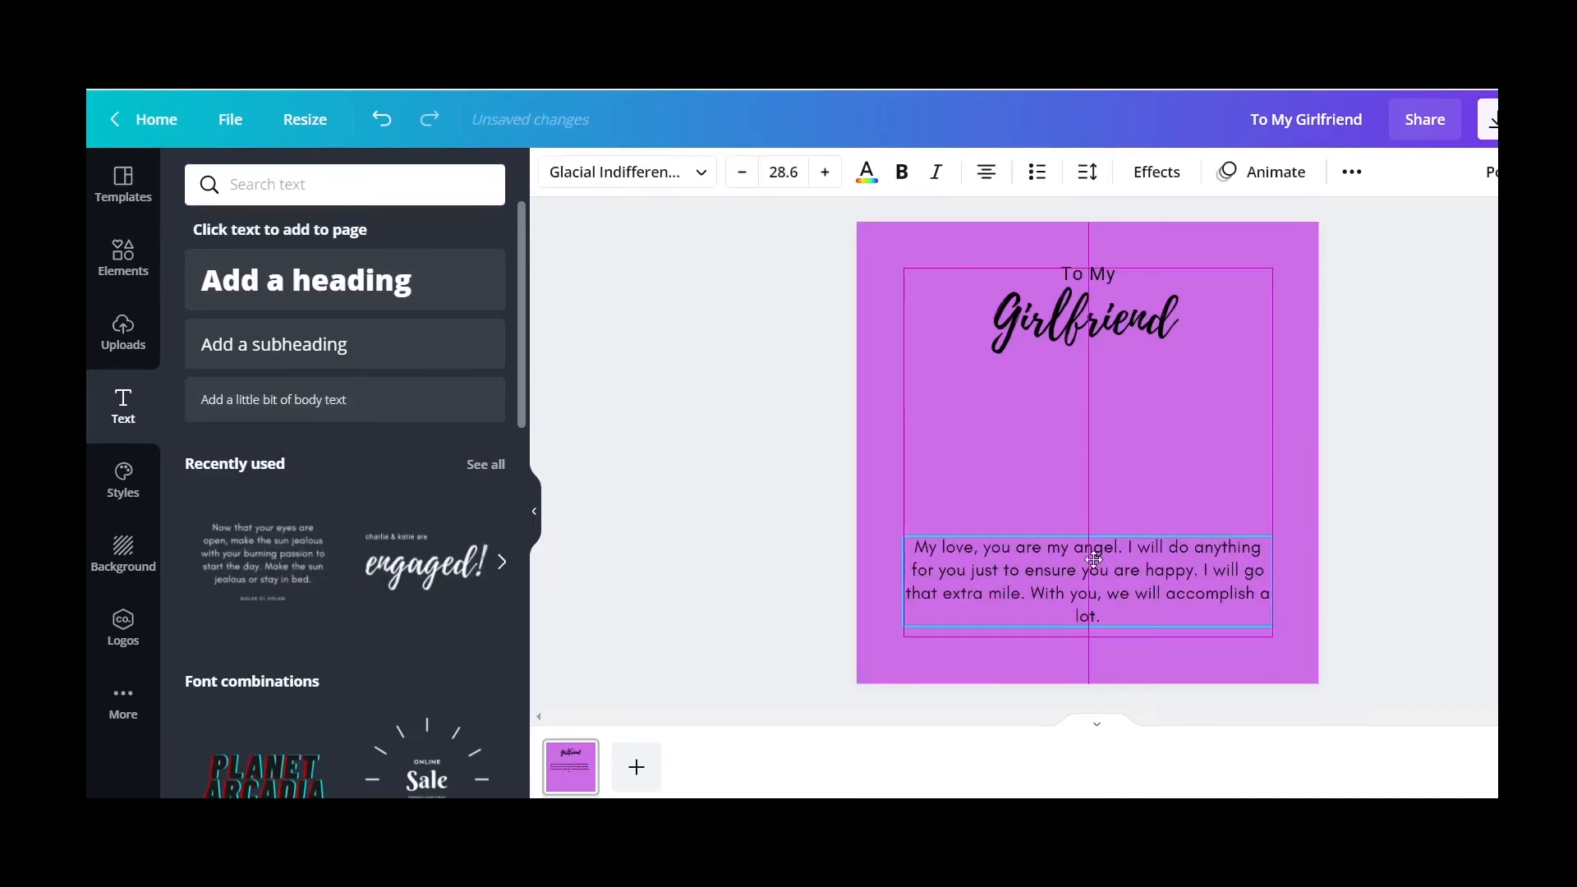
click(1035, 593)
key(Return)
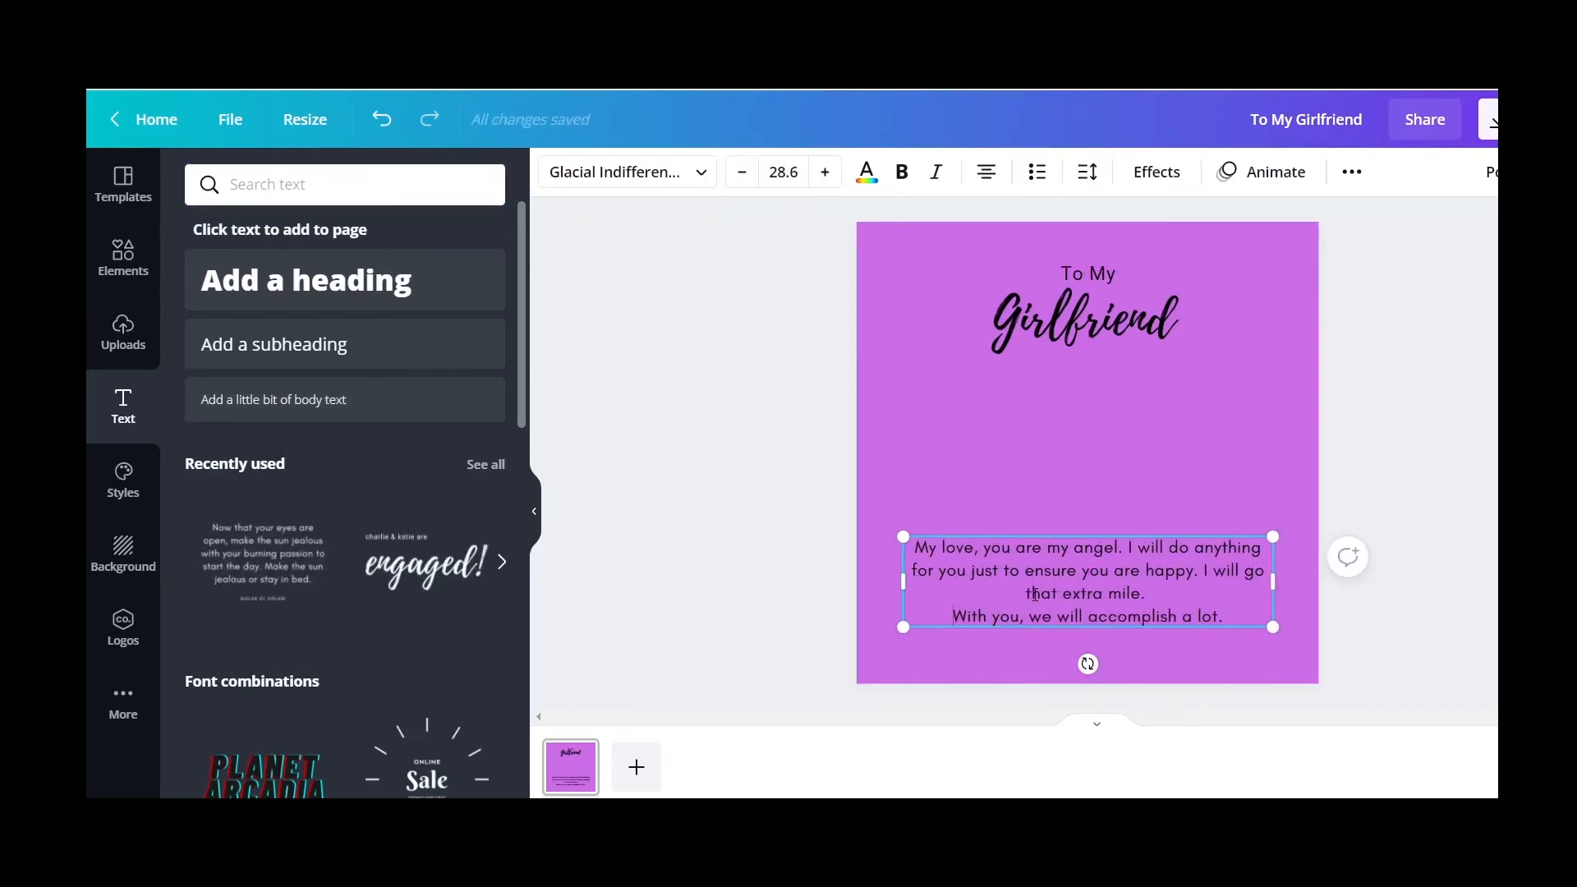
- Set the whole message's font size to 30.6 and move the message slightly up the card
key(ctrl+a)
click(825, 171)
click(825, 172)
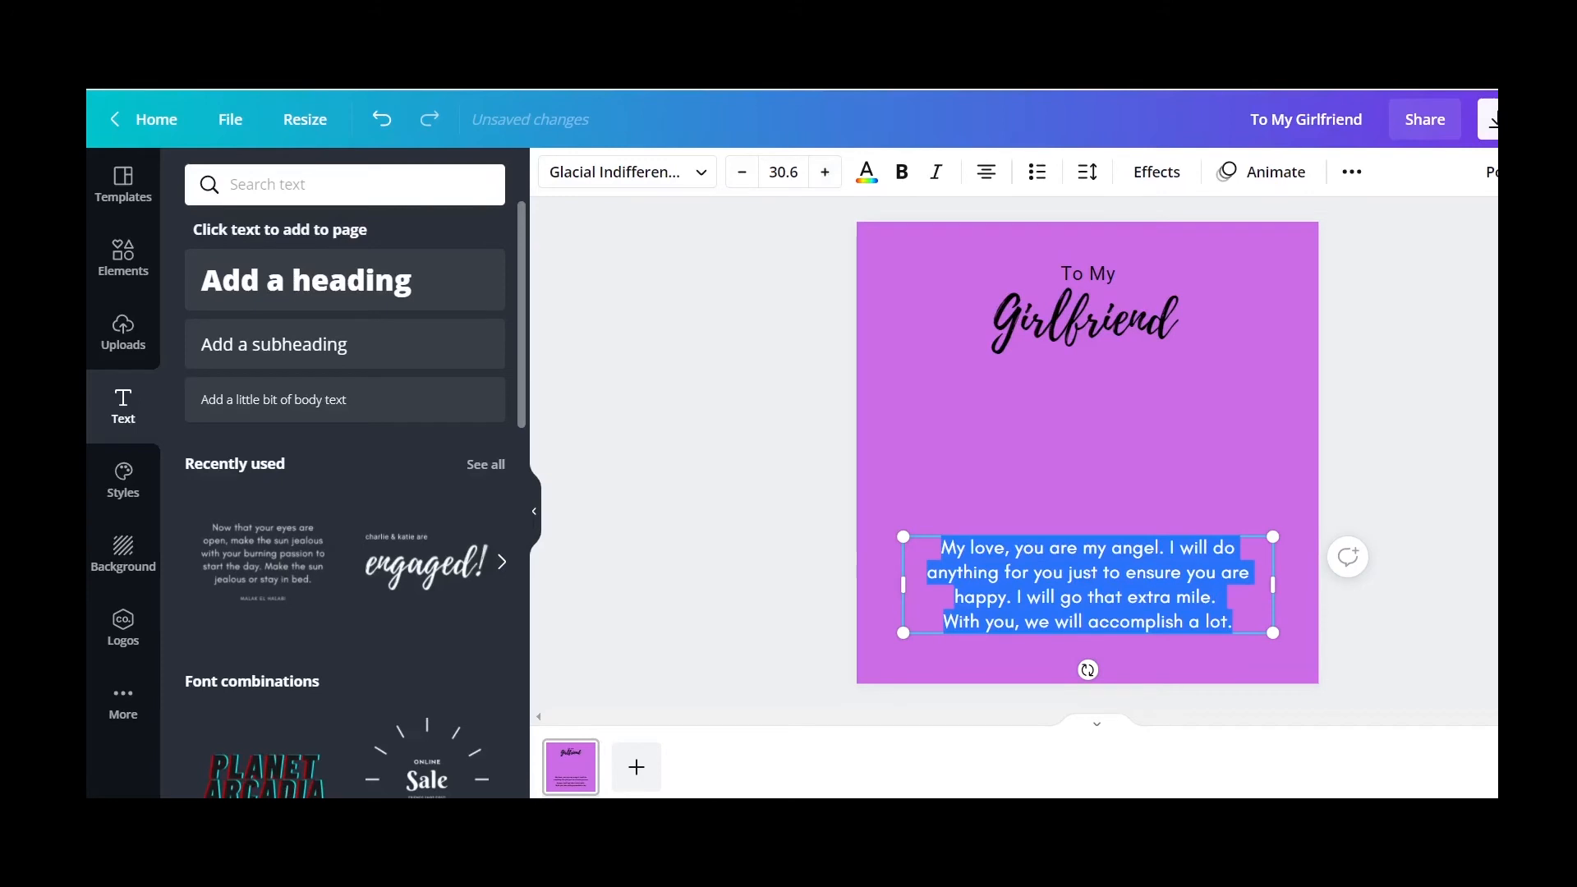
click(1114, 574)
click(835, 370)
- Add a subheading reading "I Love You Forever" to the card
click(328, 347)
text(a love)
key(BackSpace)
key(BackSpace)
key(BackSpace)
key(BackSpace)
text(Love You Forever)
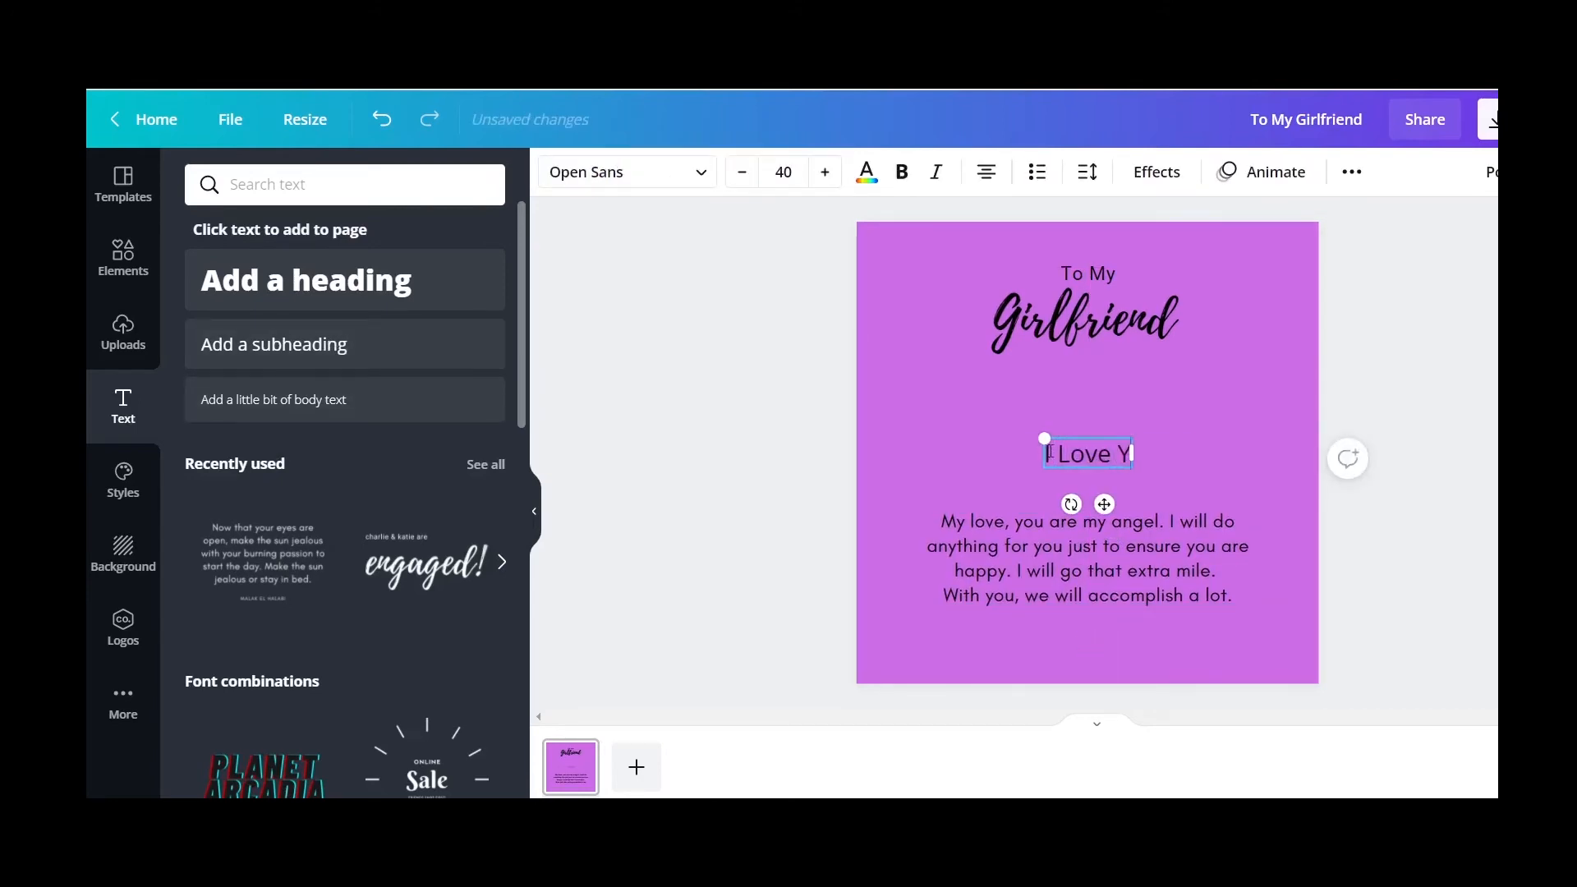
- Change "I Love You Forever" to the Playlist Script font and place it centred directly below the message
key(ctrl+a)
click(701, 173)
click(230, 317)
drag(1087, 453, 1088, 623)
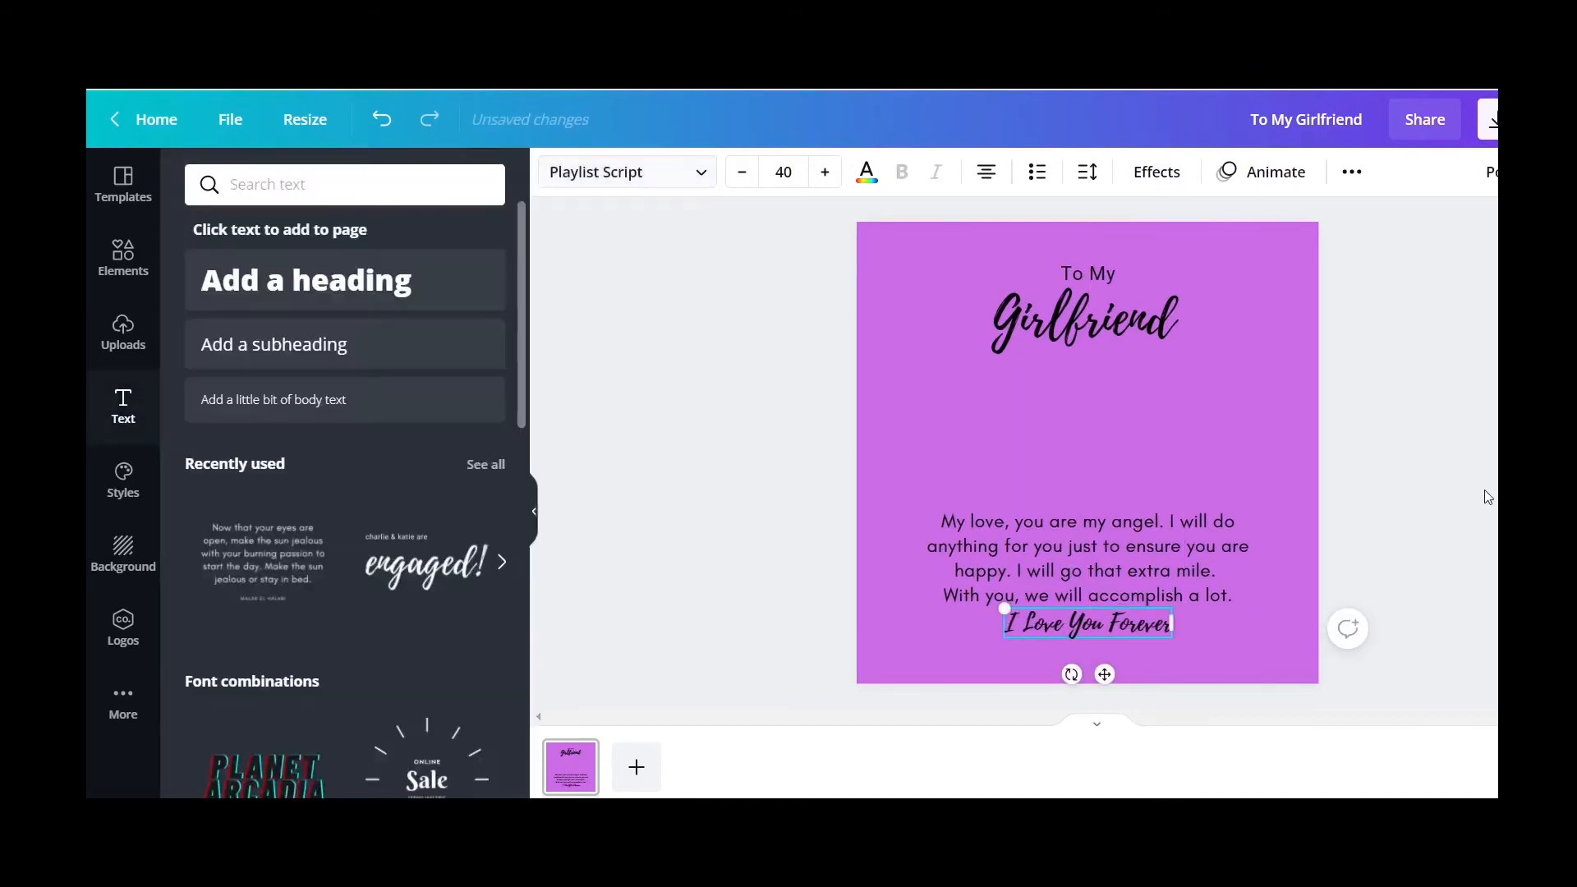
- Search the elements for "heart" and try the red splattered heart outline on the card, removing it again
click(124, 256)
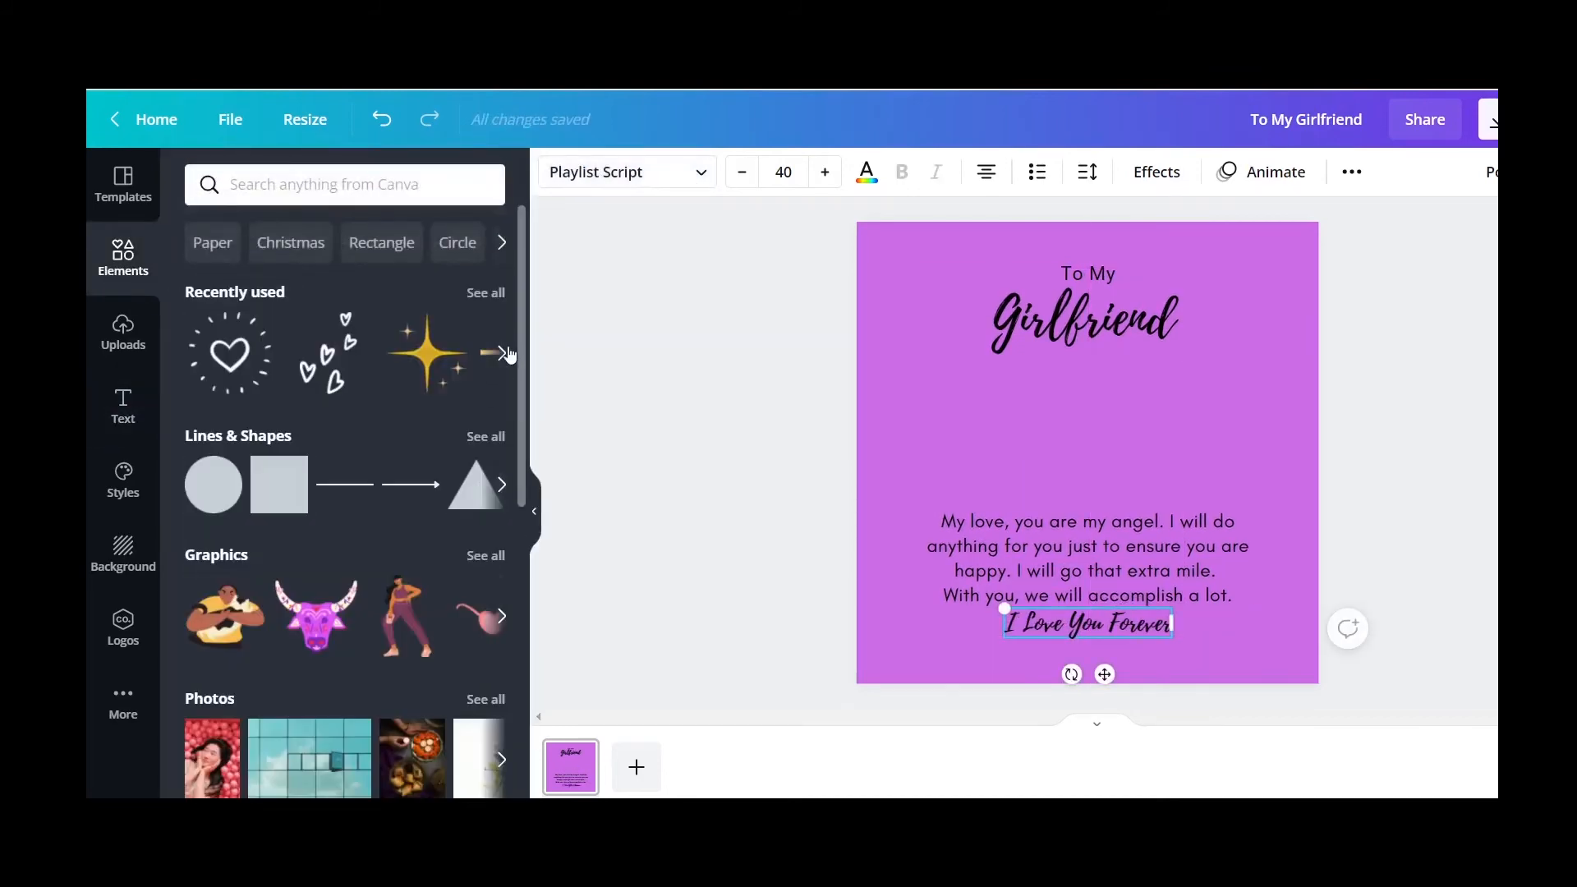
click(345, 184)
click(246, 275)
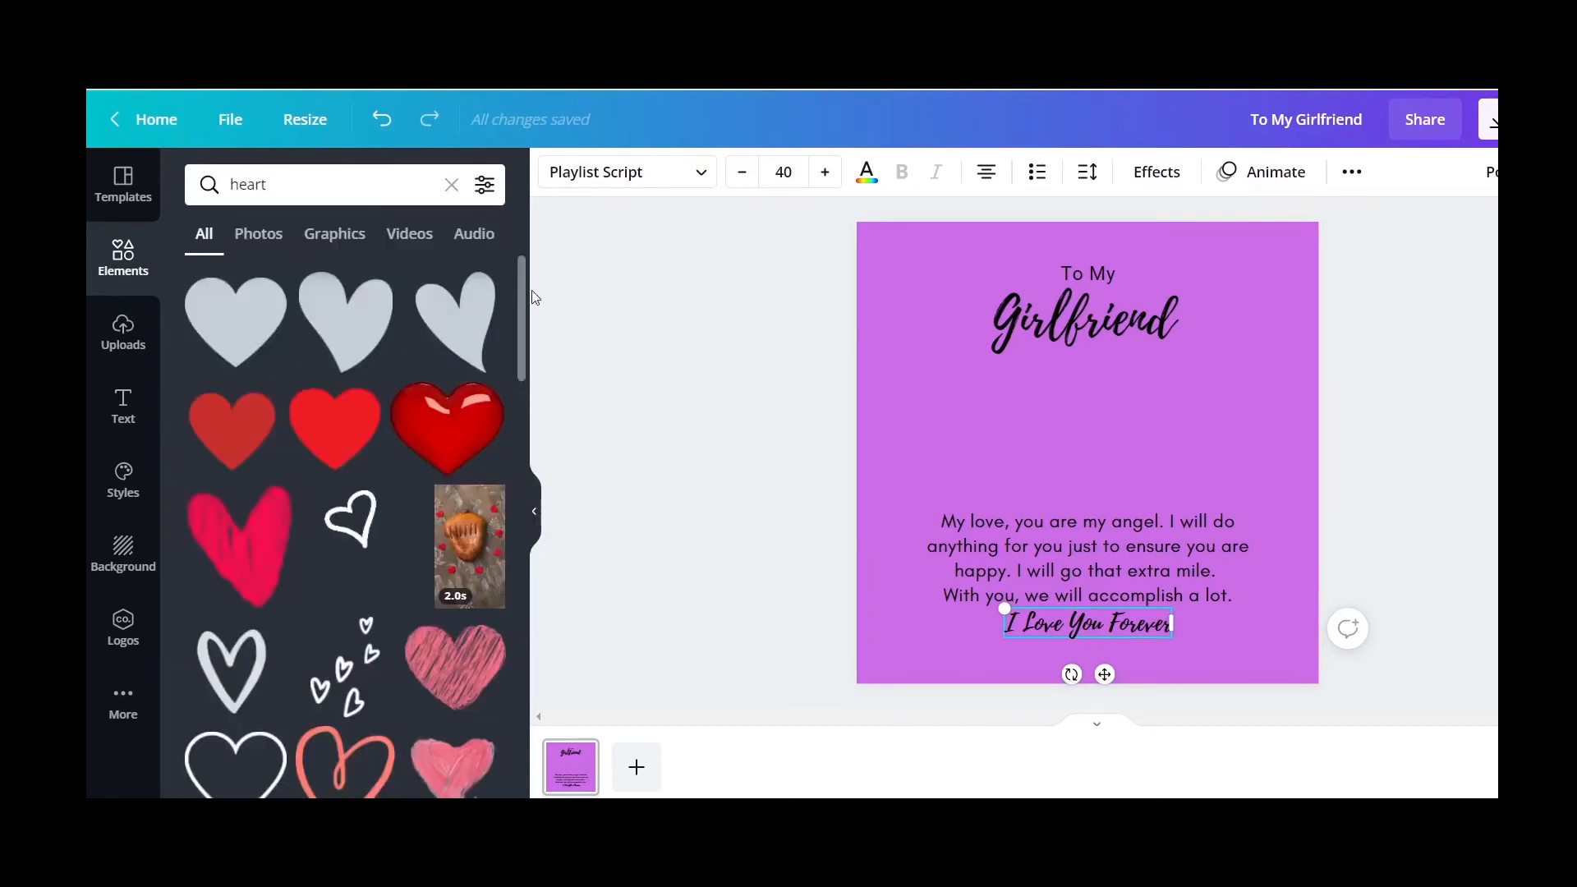
drag(524, 351, 521, 426)
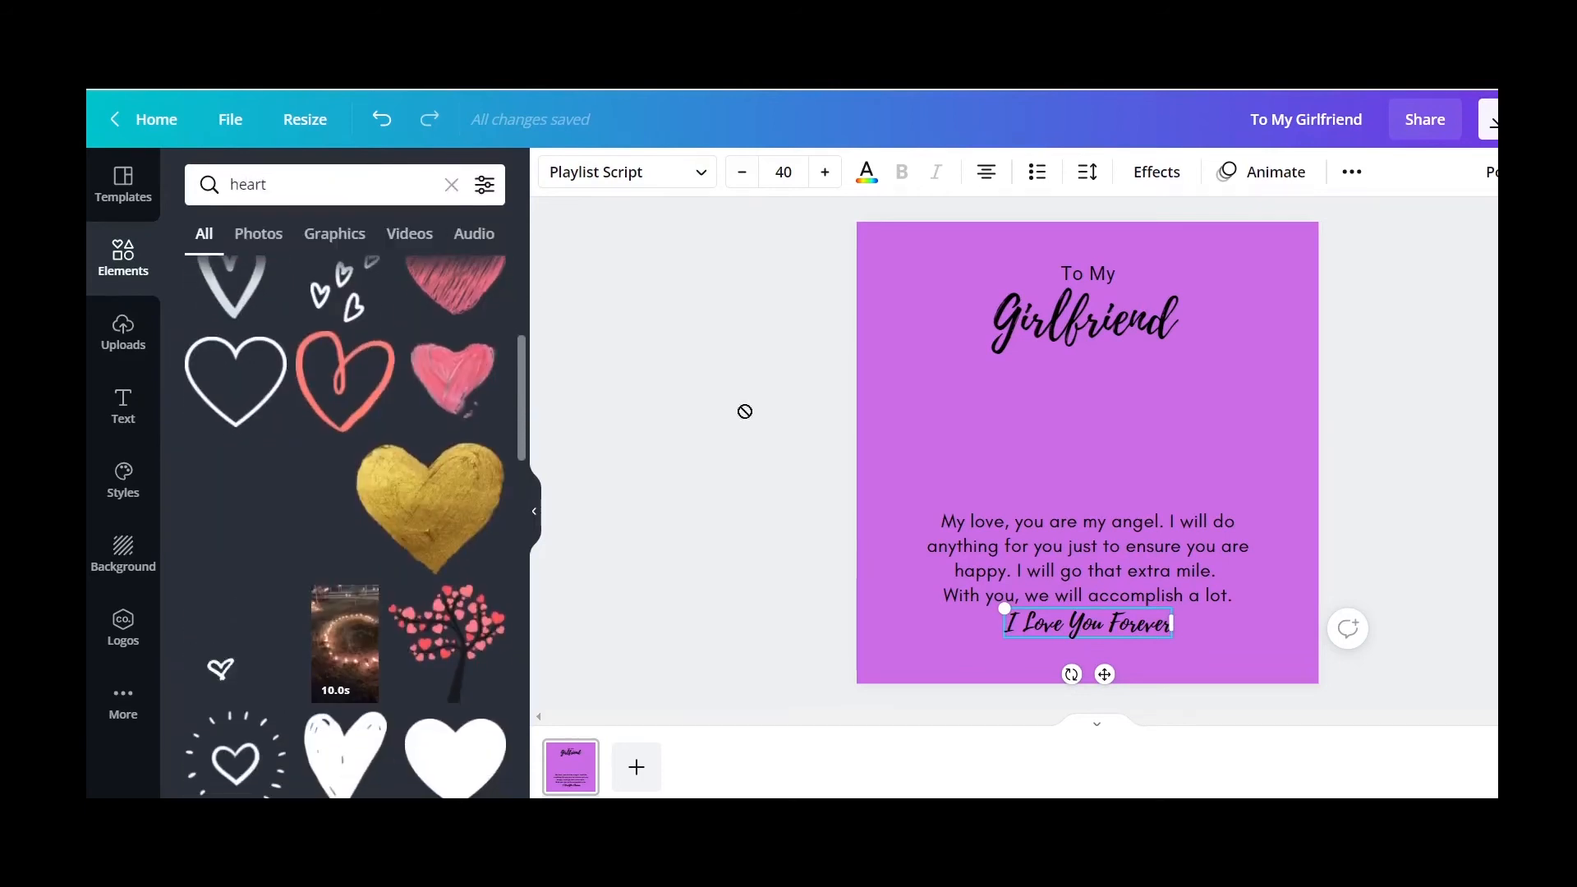
drag(264, 476, 1000, 394)
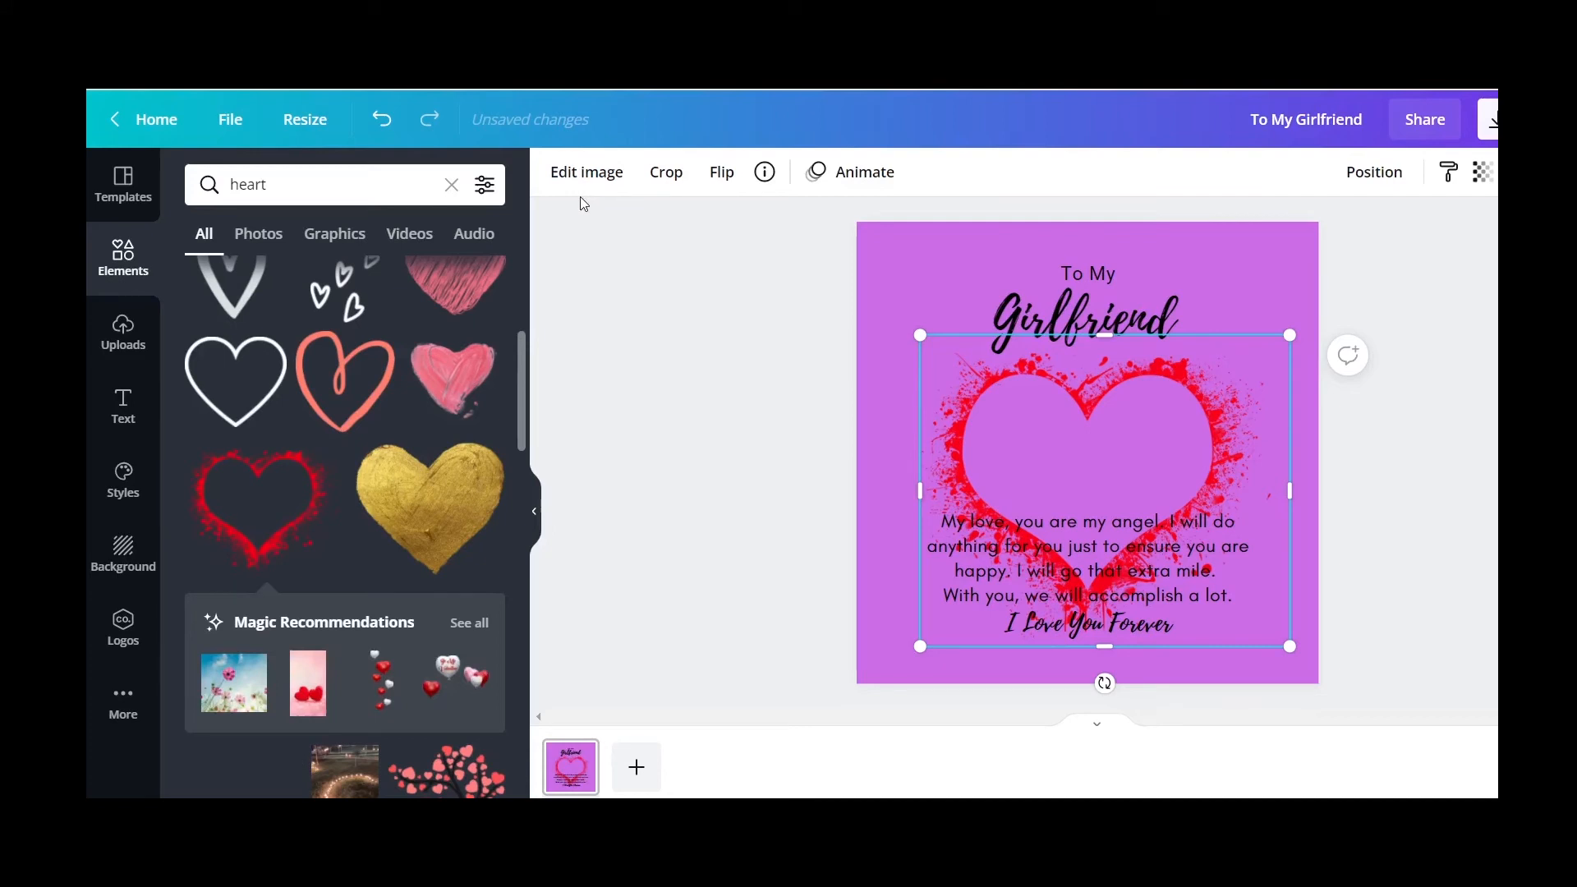
key(Delete)
- Add the coral hand-drawn heart outline, recolour it black and shrink it to sit just right of "I Love You Forever"
drag(345, 386, 1072, 442)
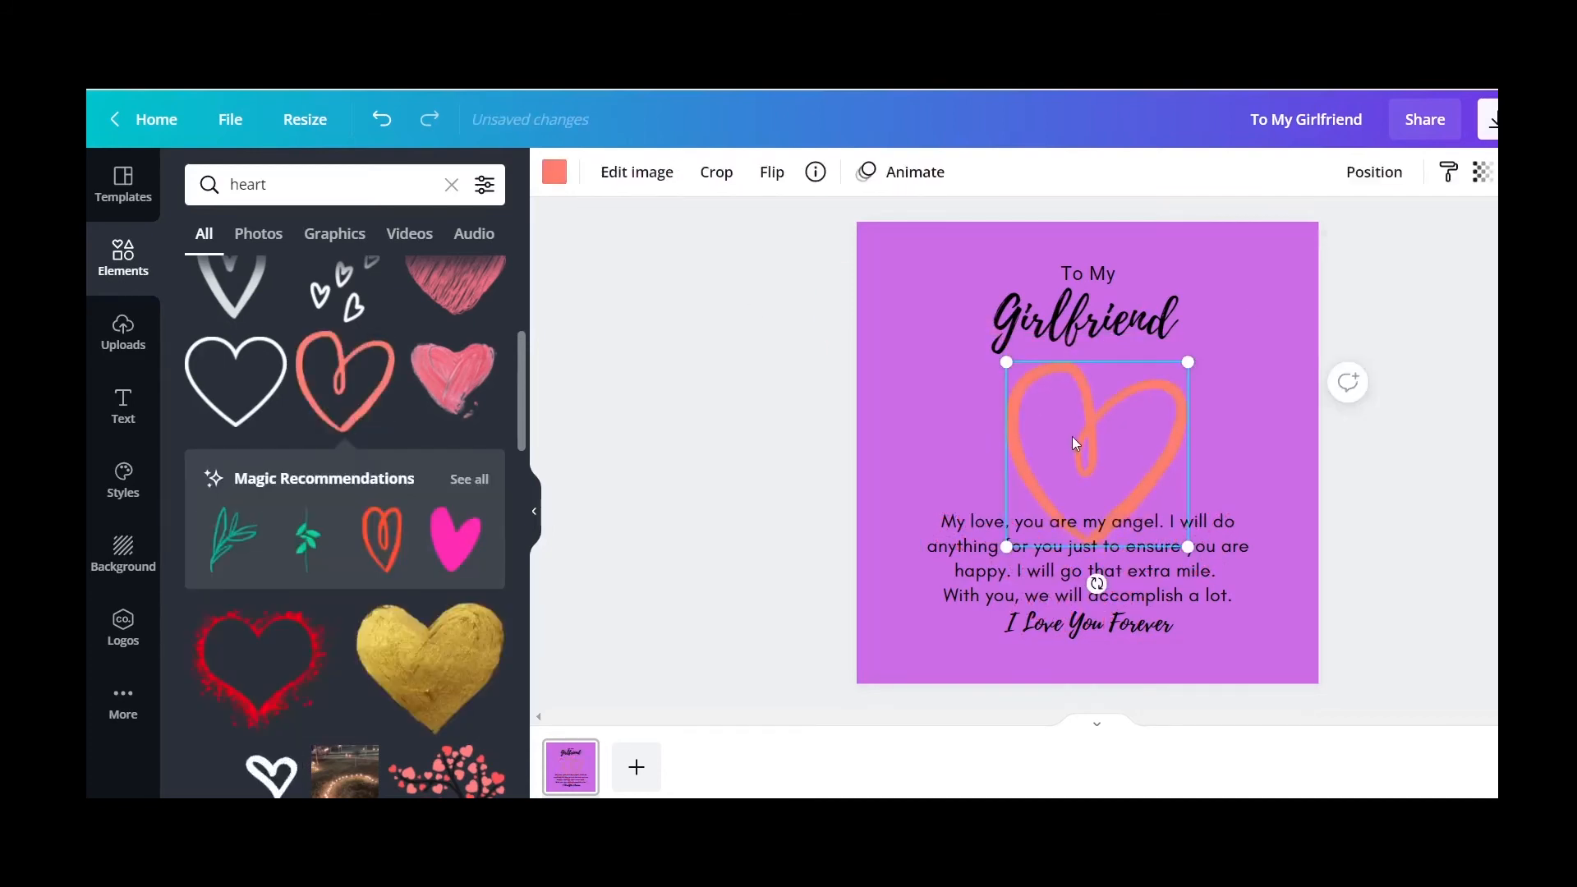
click(555, 188)
click(482, 469)
click(206, 469)
drag(1187, 362, 1205, 628)
click(1414, 506)
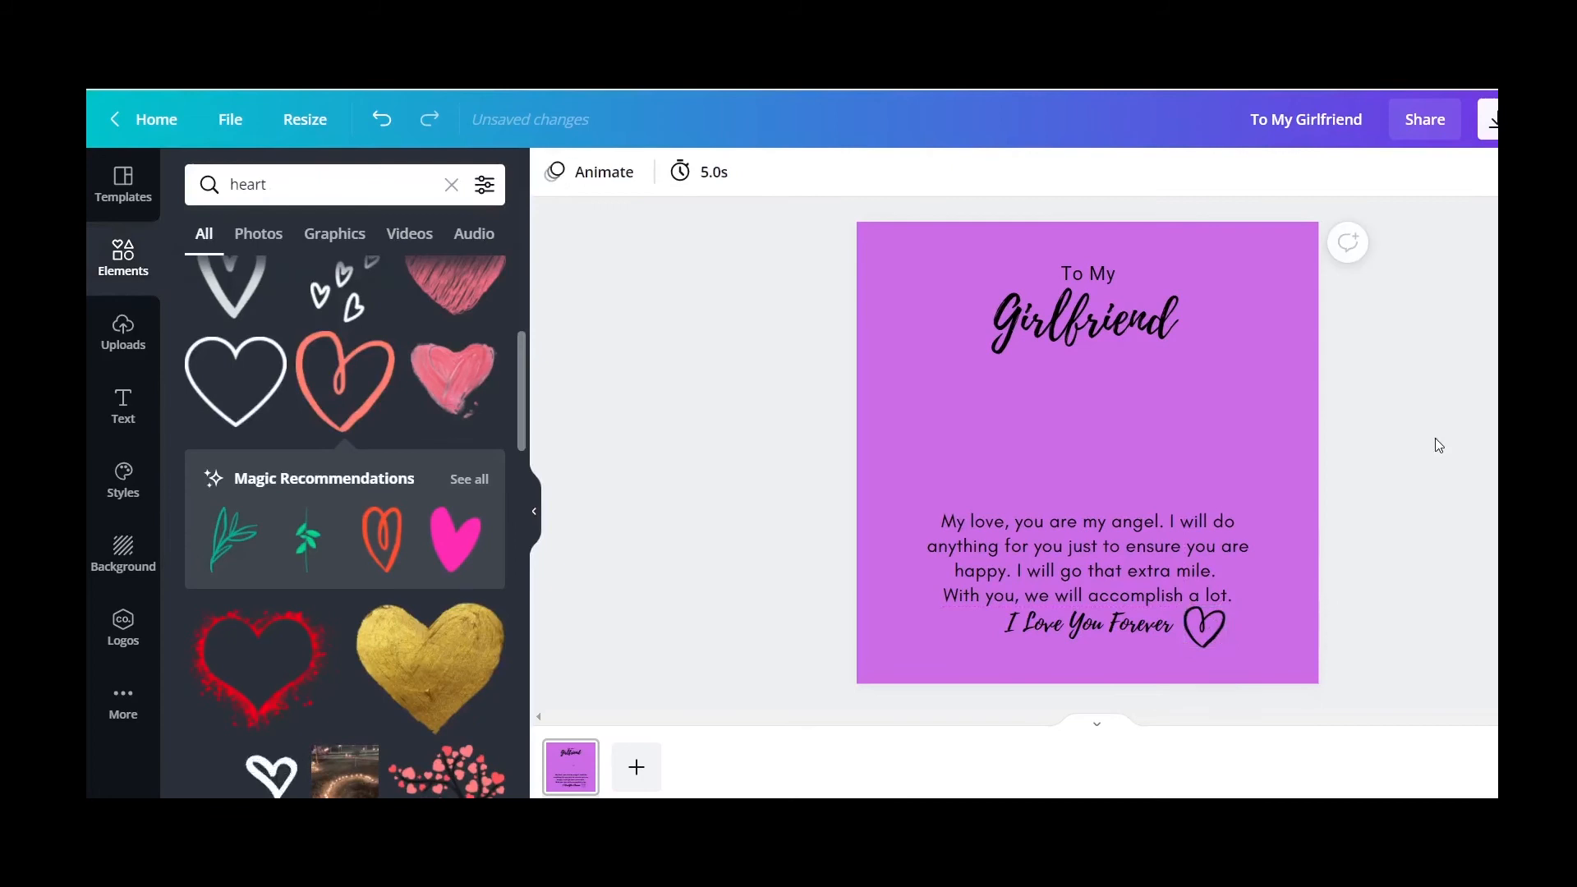
- Draw a black swoosh underline beneath "I Love You Forever" with the Pen brush at size 15
click(121, 706)
drag(527, 346, 519, 795)
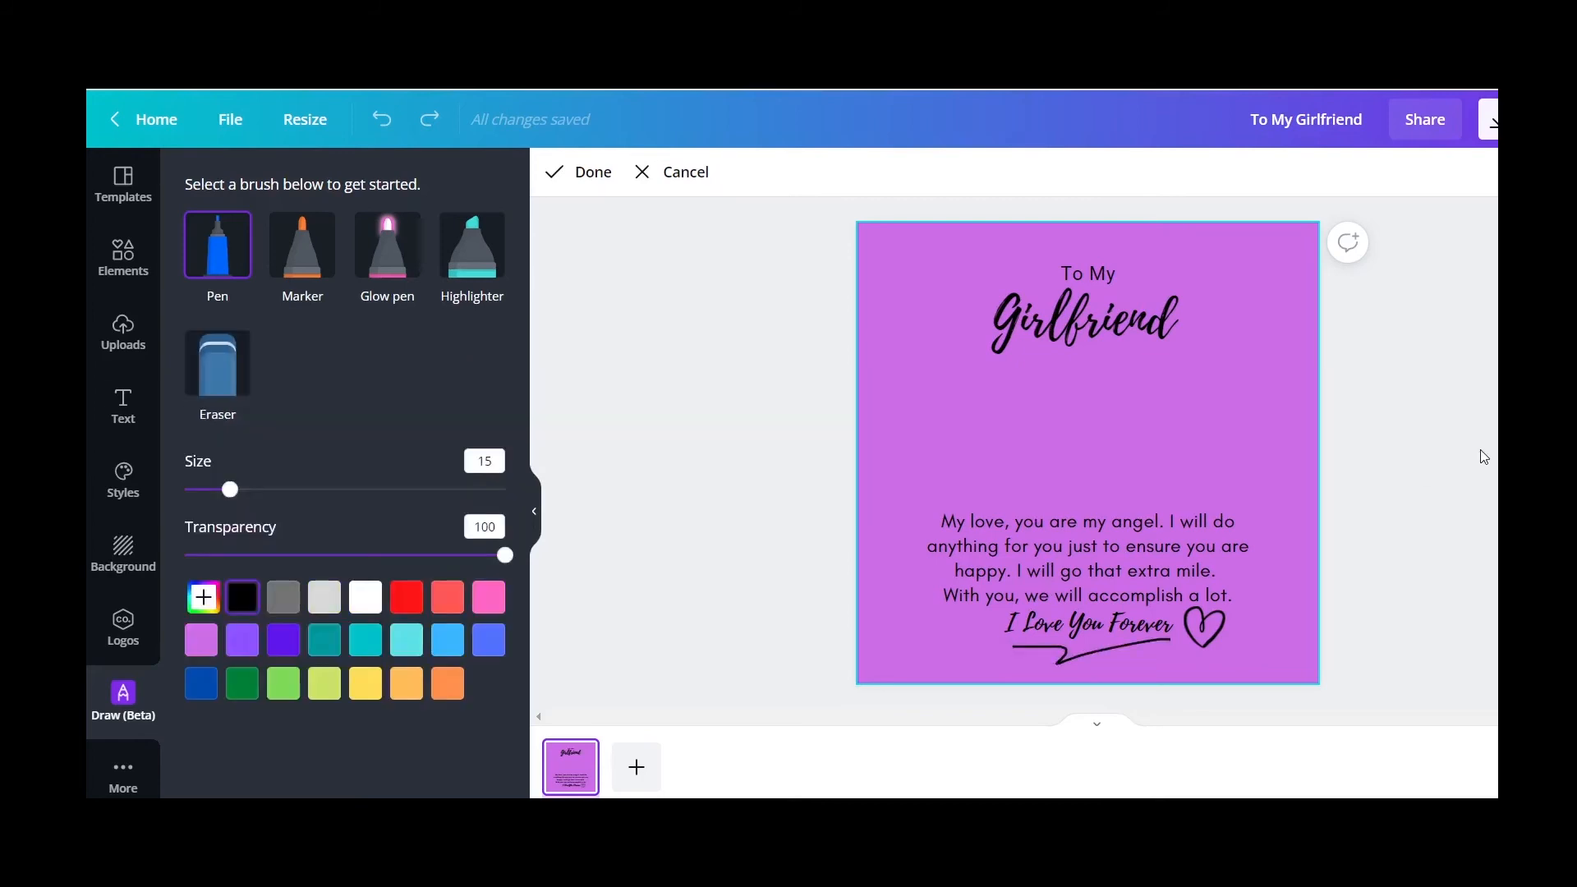
- Try the scattered pink flowers background on the card, and replace it with the green leafy branches background
click(123, 552)
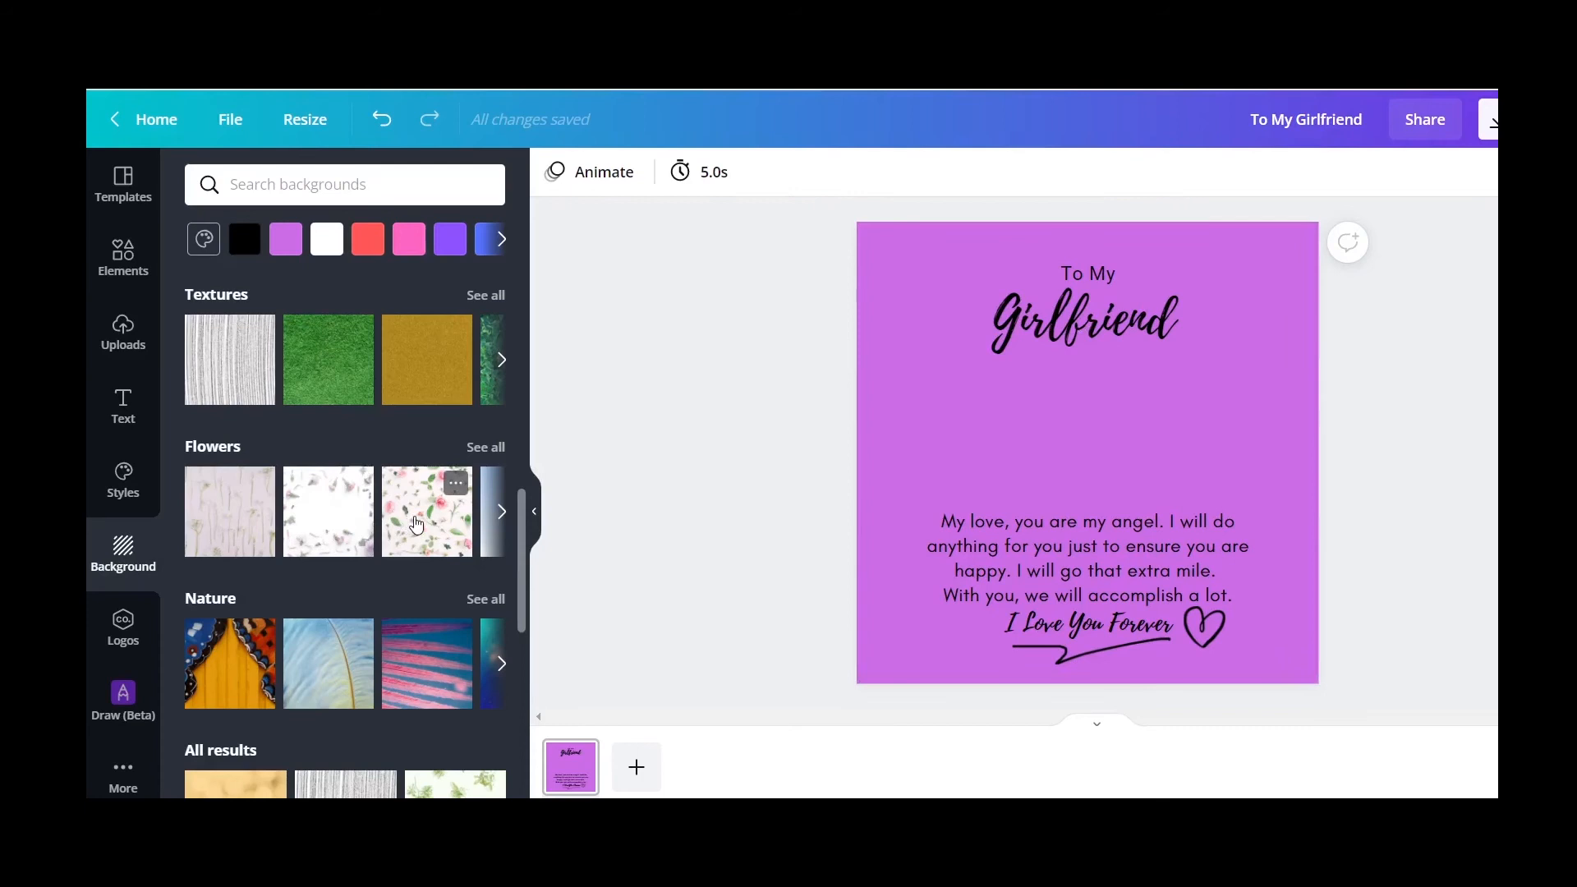
click(329, 532)
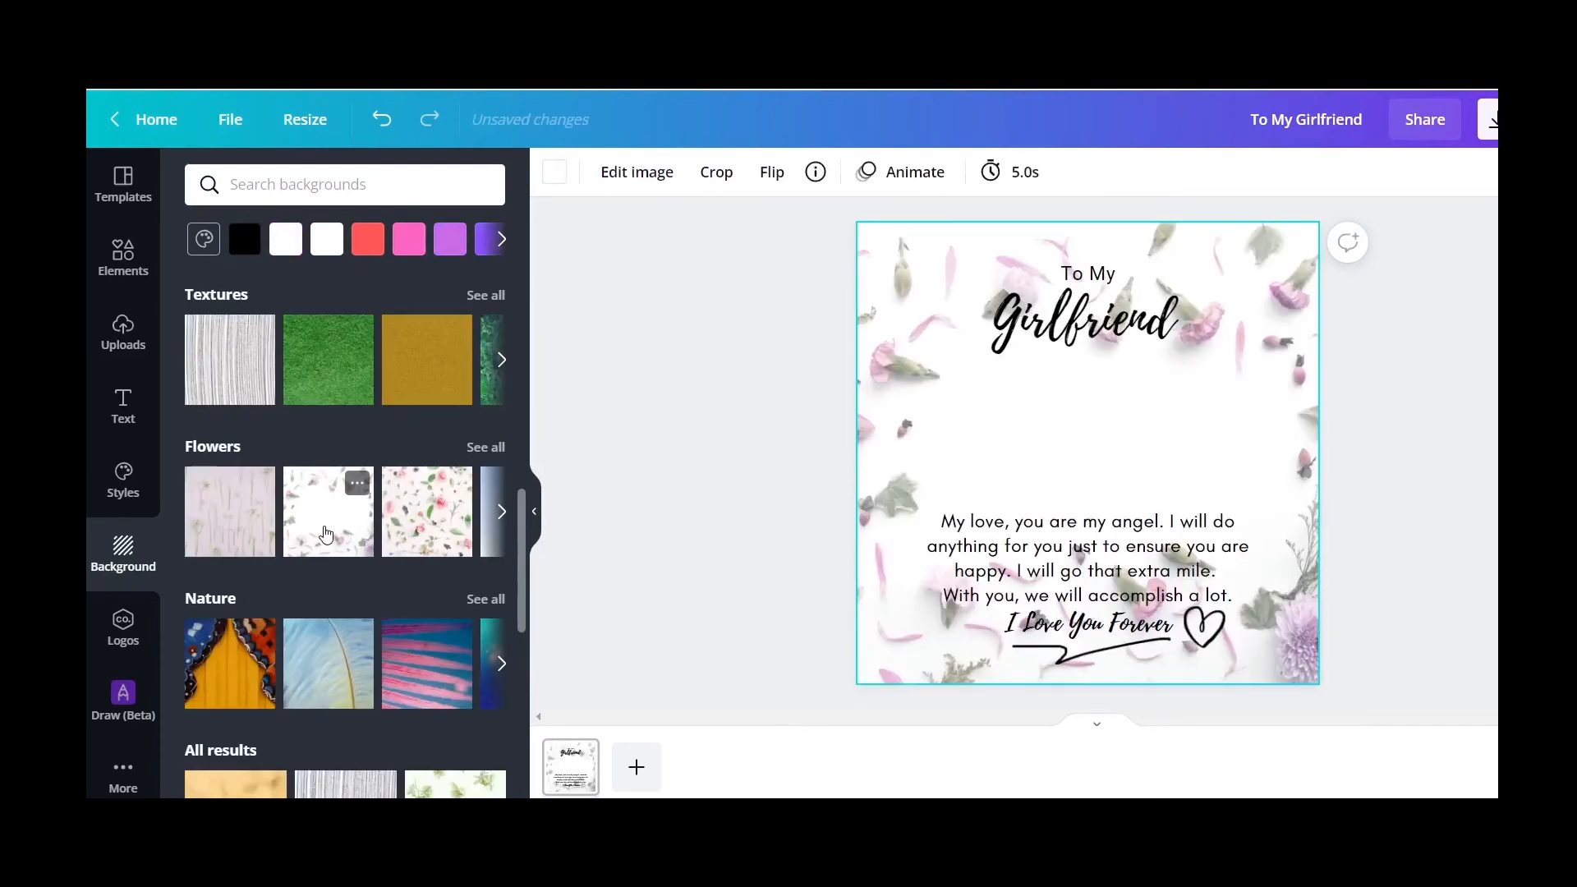
click(501, 511)
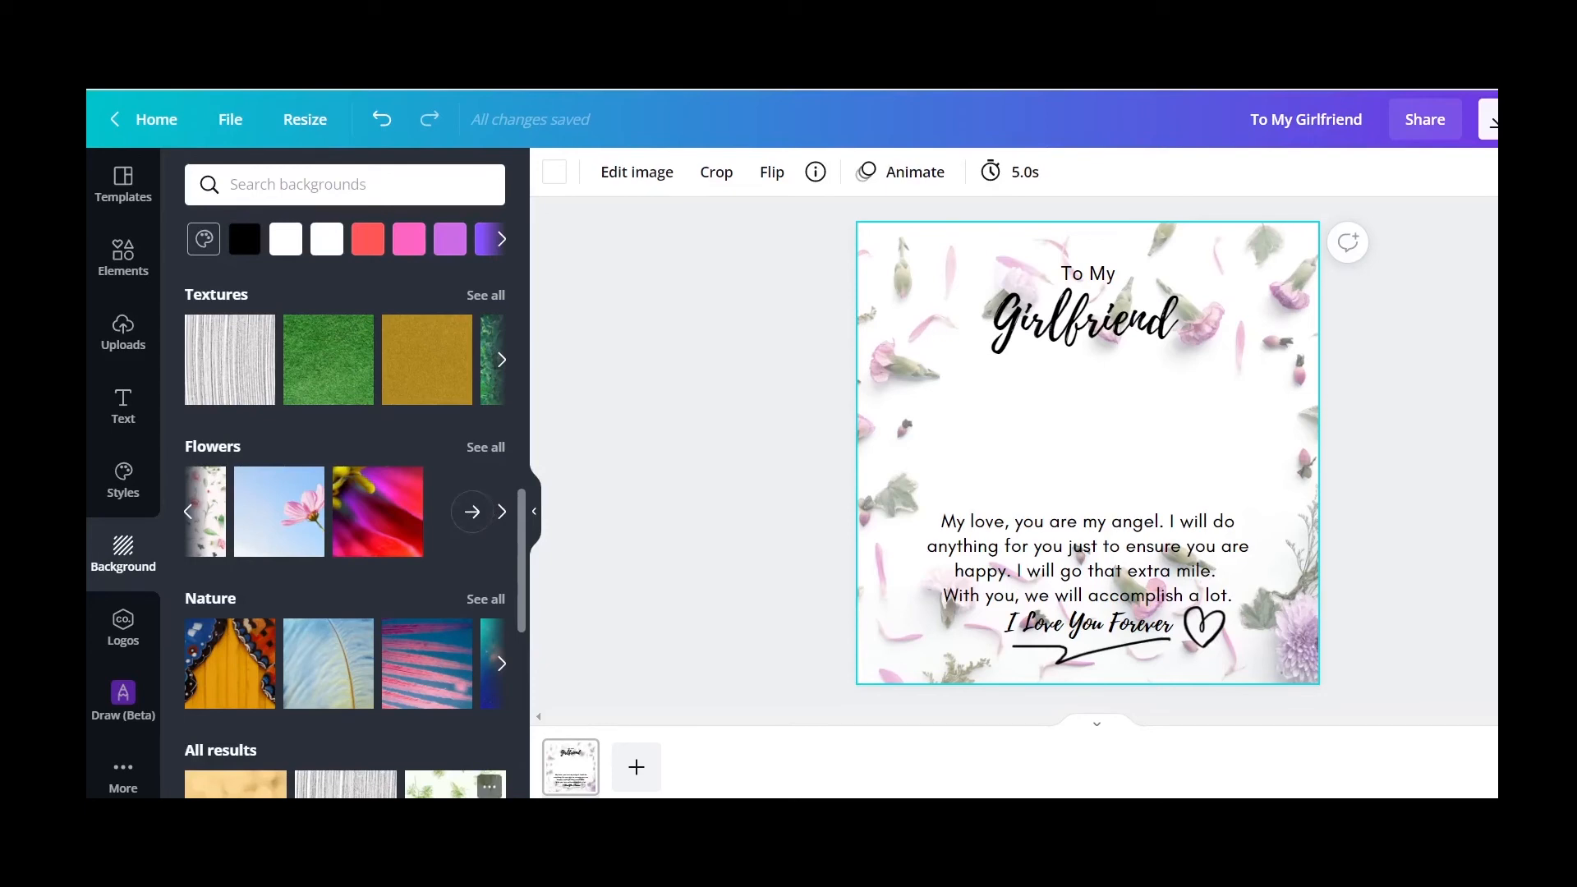
click(456, 791)
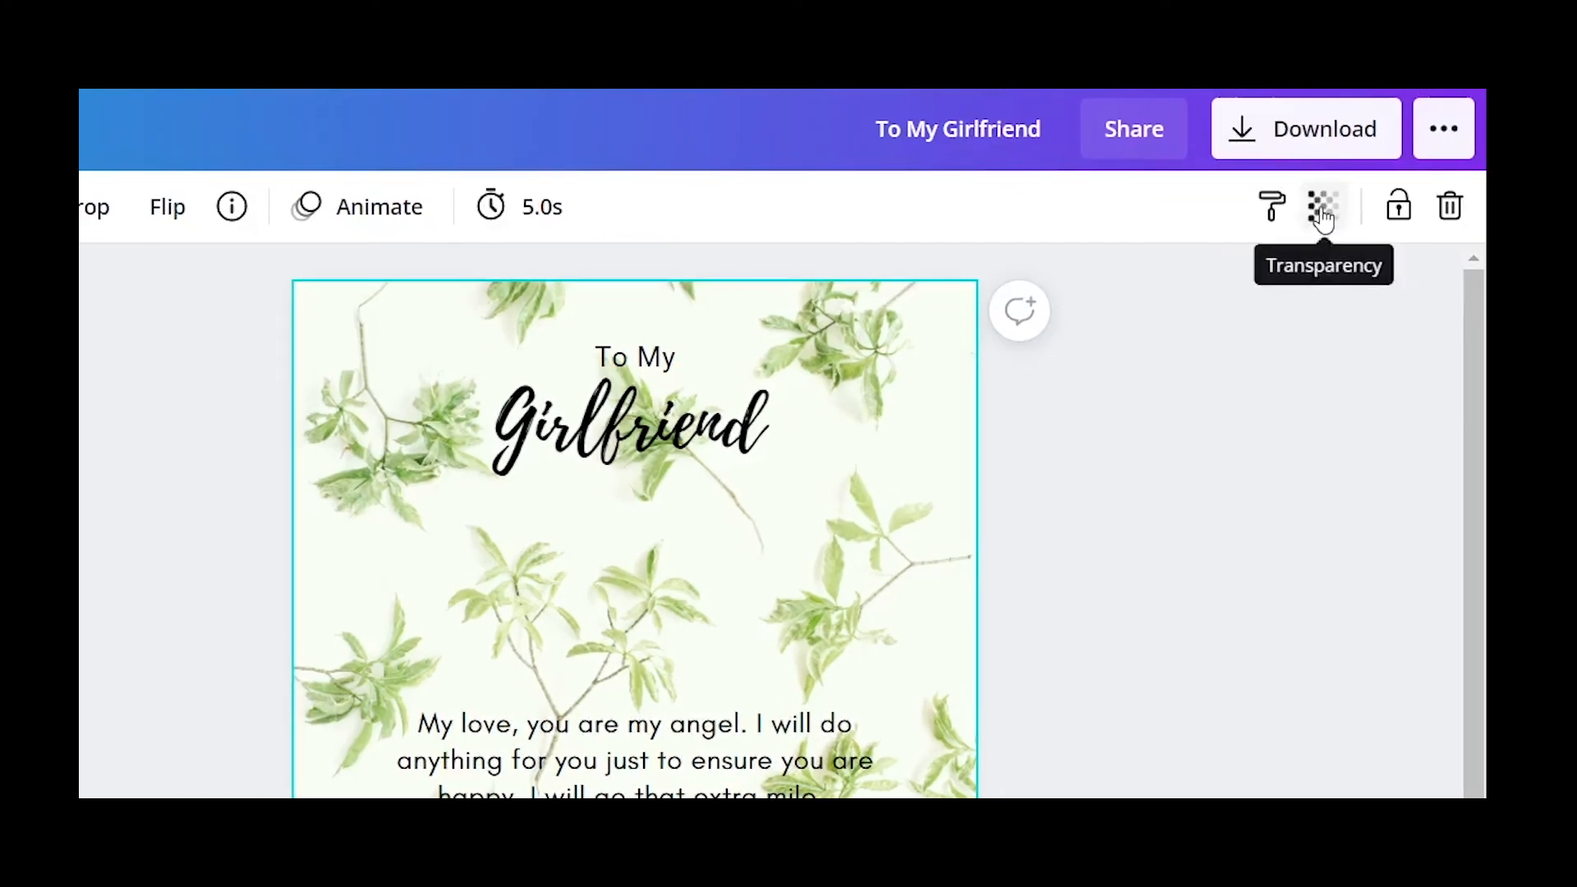
- Fade the green leafy branches background by lowering its transparency value
click(1322, 212)
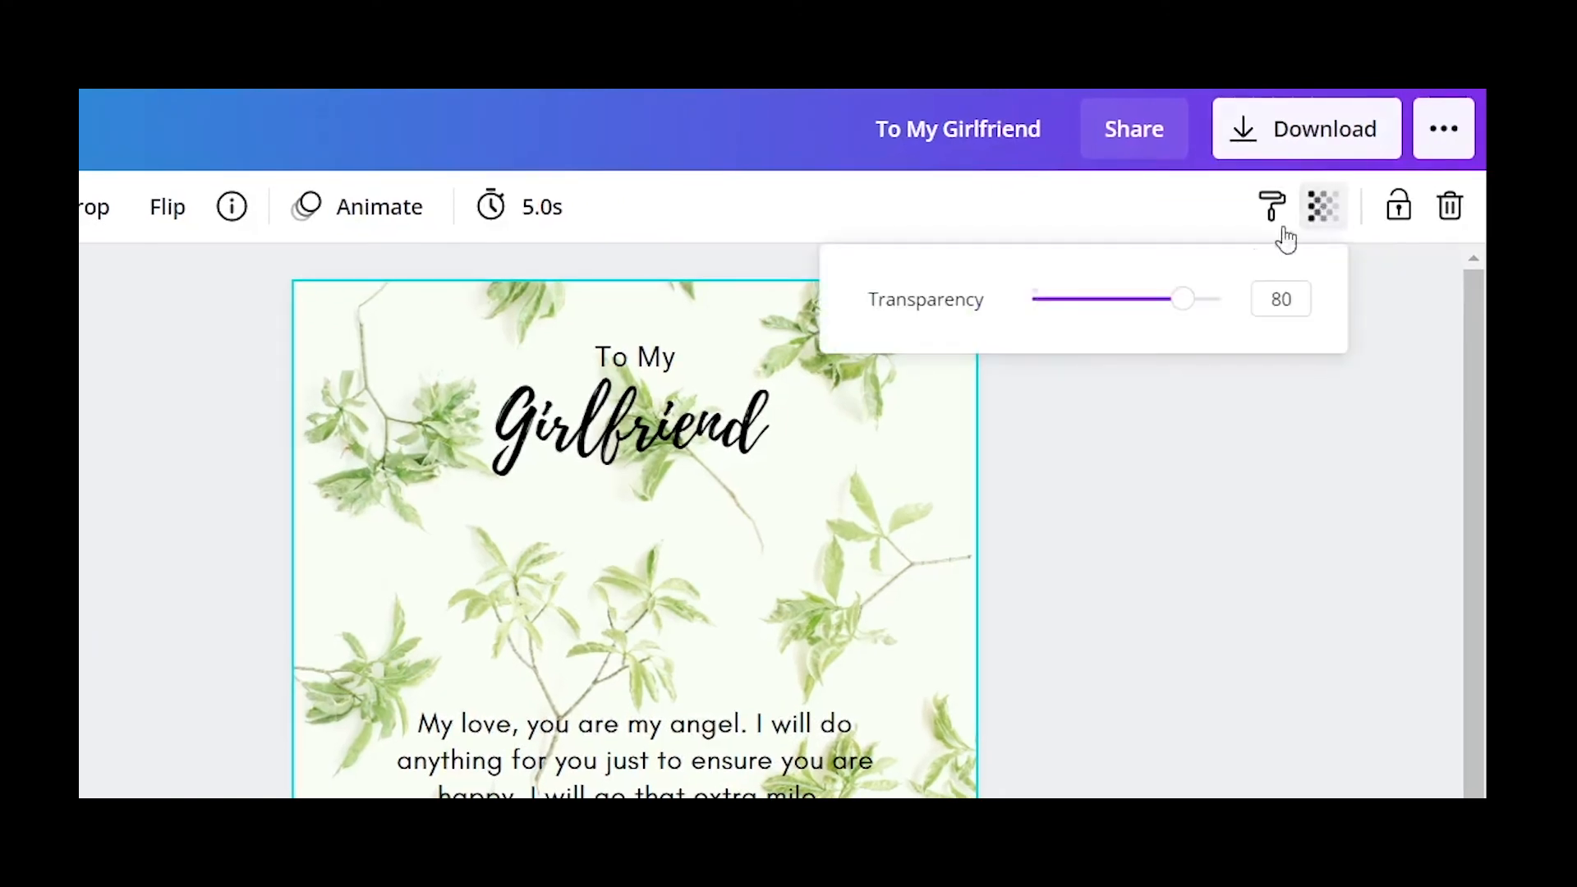
drag(1183, 306, 1133, 306)
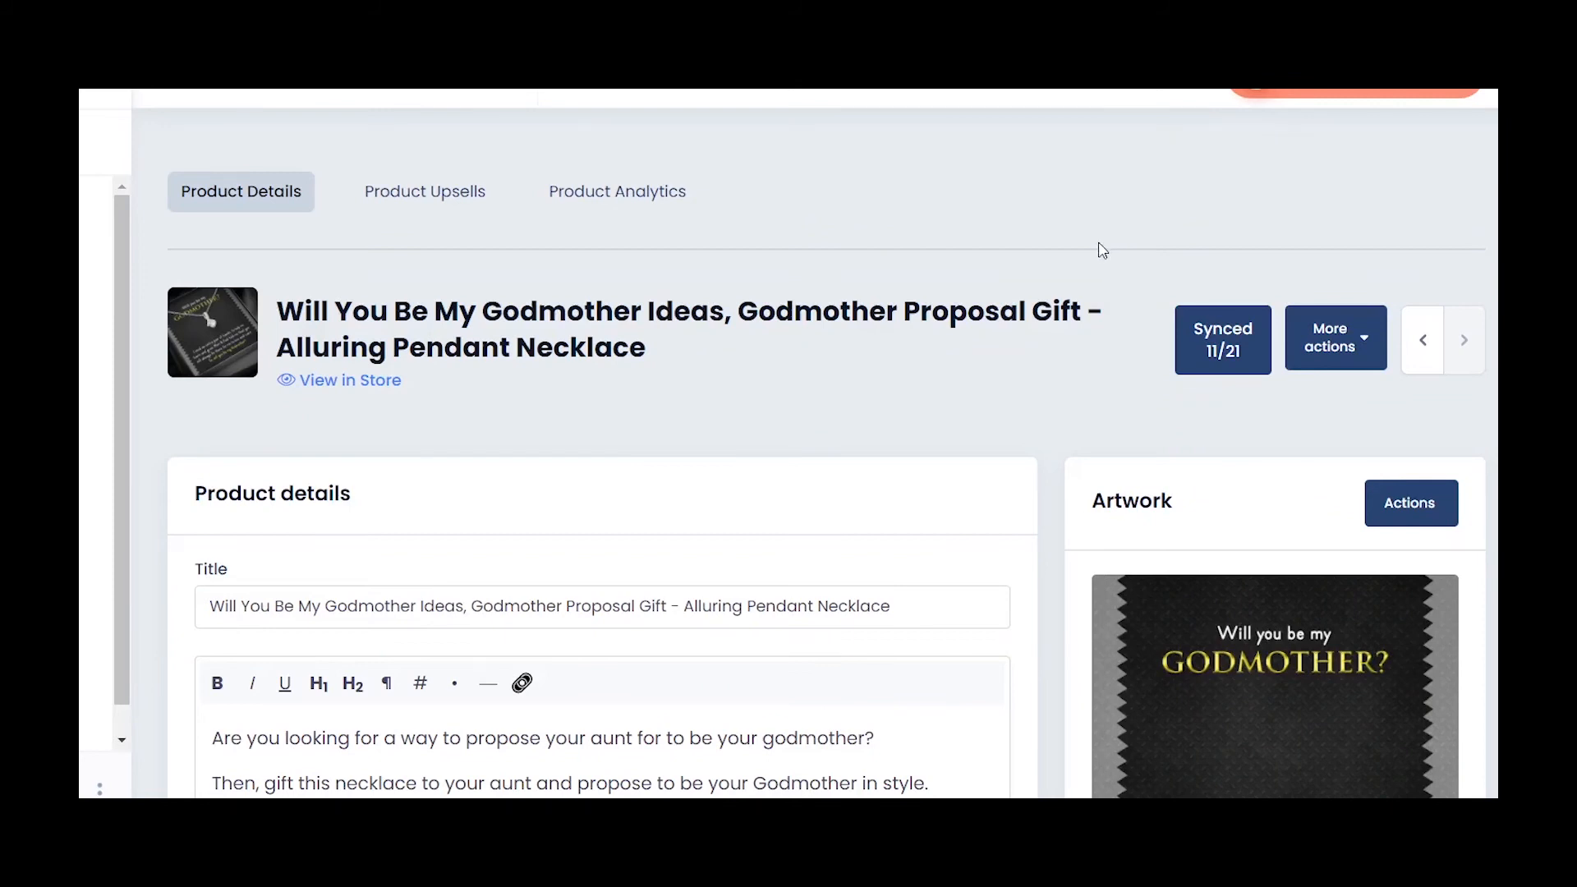
- Check the further actions for the Godmother pendant necklace product, and switch to Canva to browse the full list of saved designs
click(1363, 346)
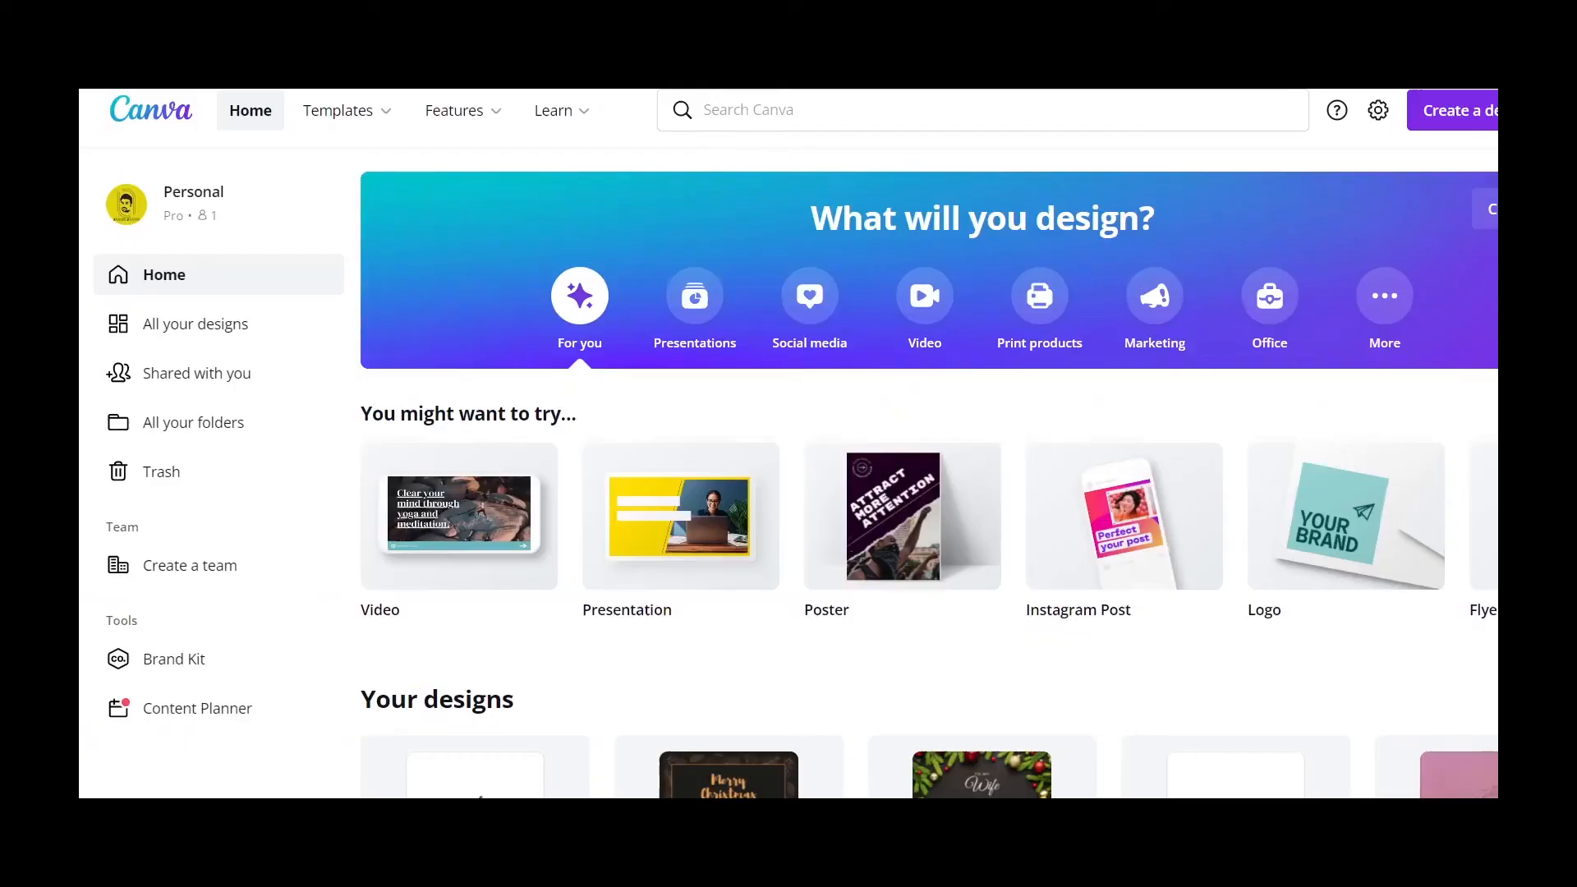
scroll(928, 443, down, 3)
scroll(928, 444, down, 1)
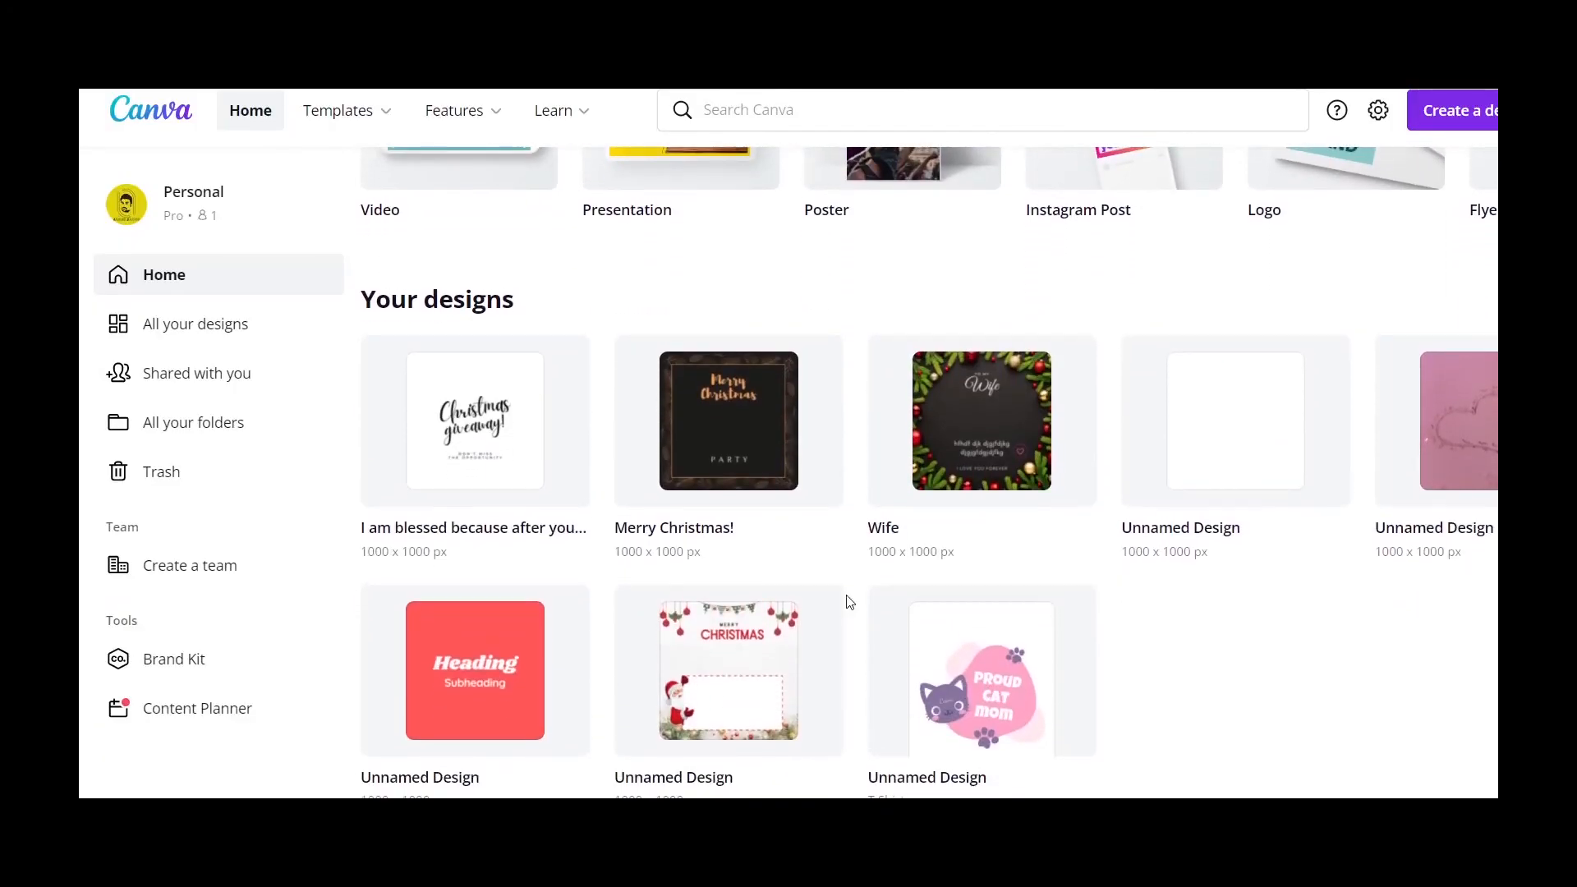
click(174, 339)
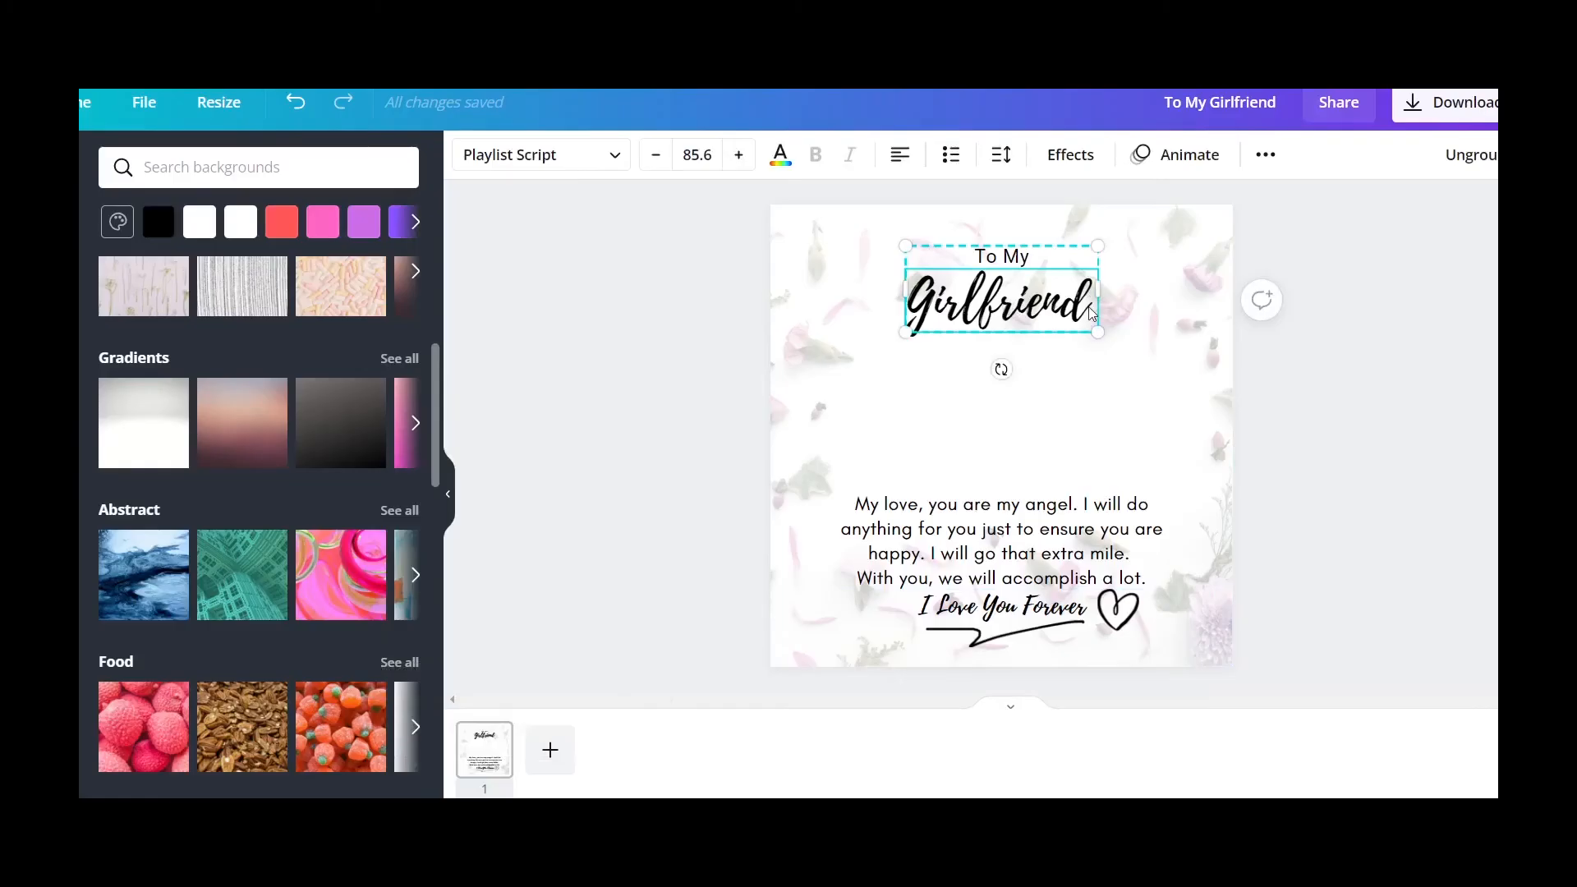
- Replace "Girlfriend" in the card's heading with "Wife" followed by the wife's first name, keeping it on one line centred under "To My"
double_click(1090, 308)
text(Wife)
key(Return)
text(Janet)
drag(1101, 359, 1000, 366)
click(1471, 356)
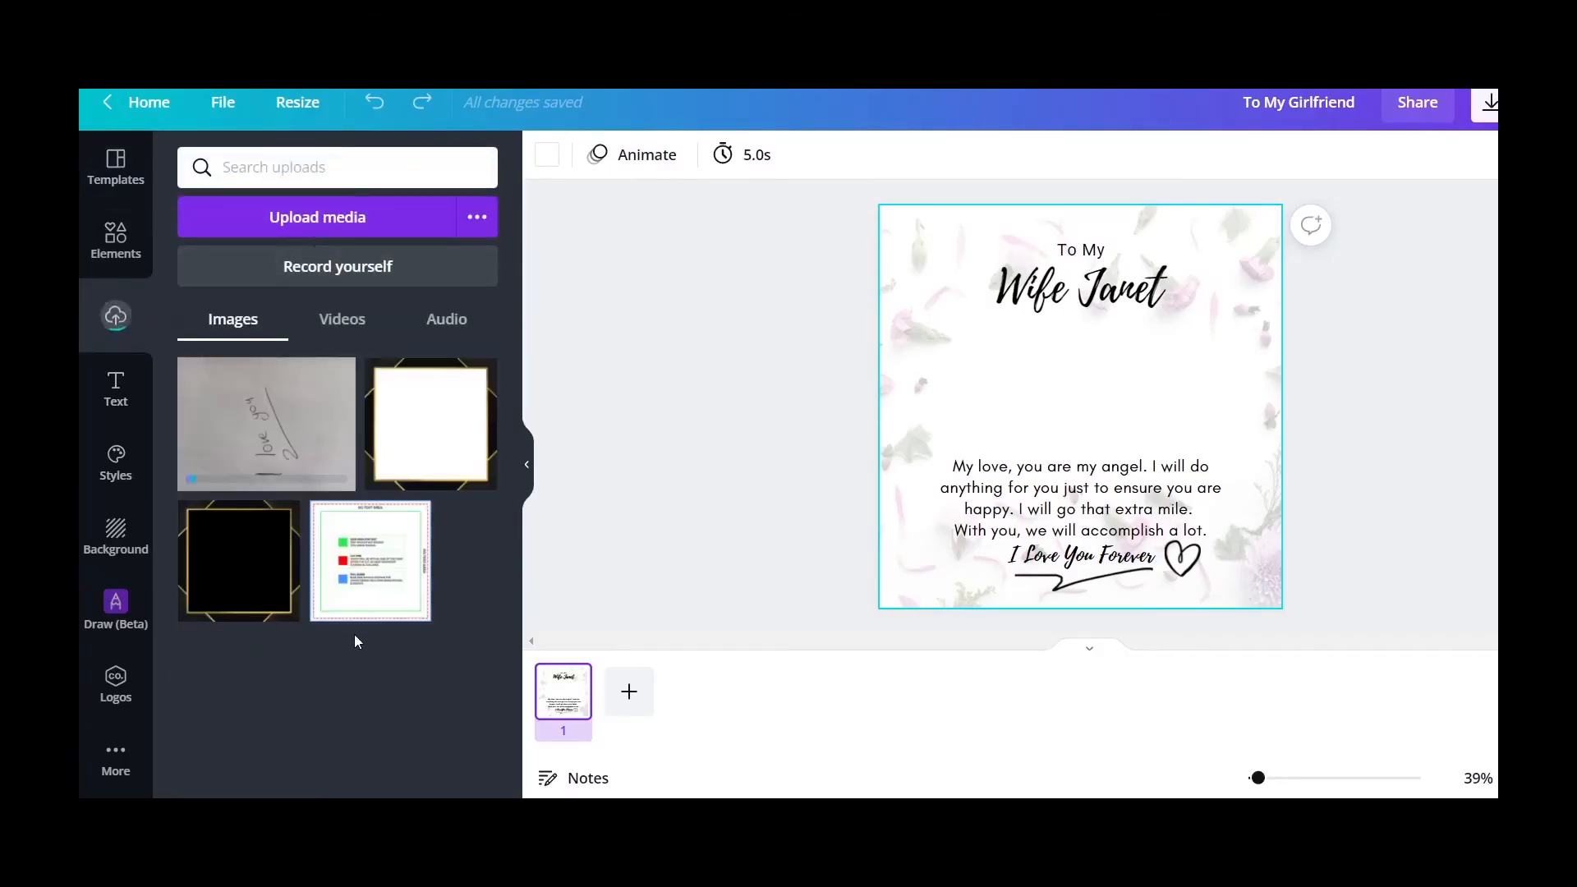
- Try the uploaded handwritten "I love you" photo on the card with its background removed, rotating it a quarter turn clockwise to read horizontally
drag(326, 413, 1064, 379)
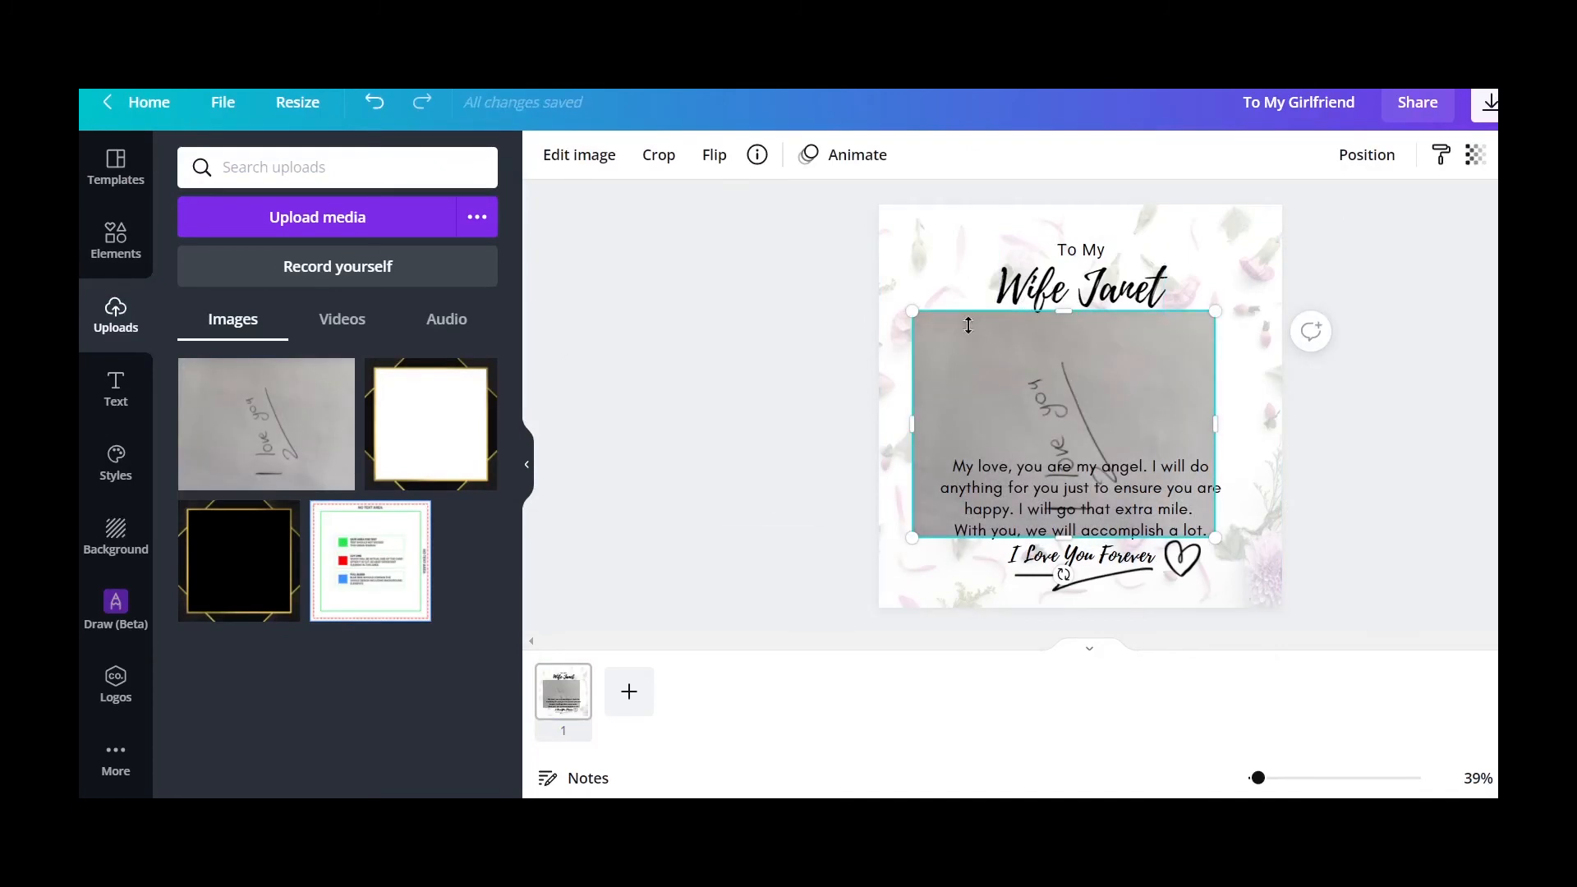
click(557, 164)
drag(511, 296, 511, 355)
click(319, 246)
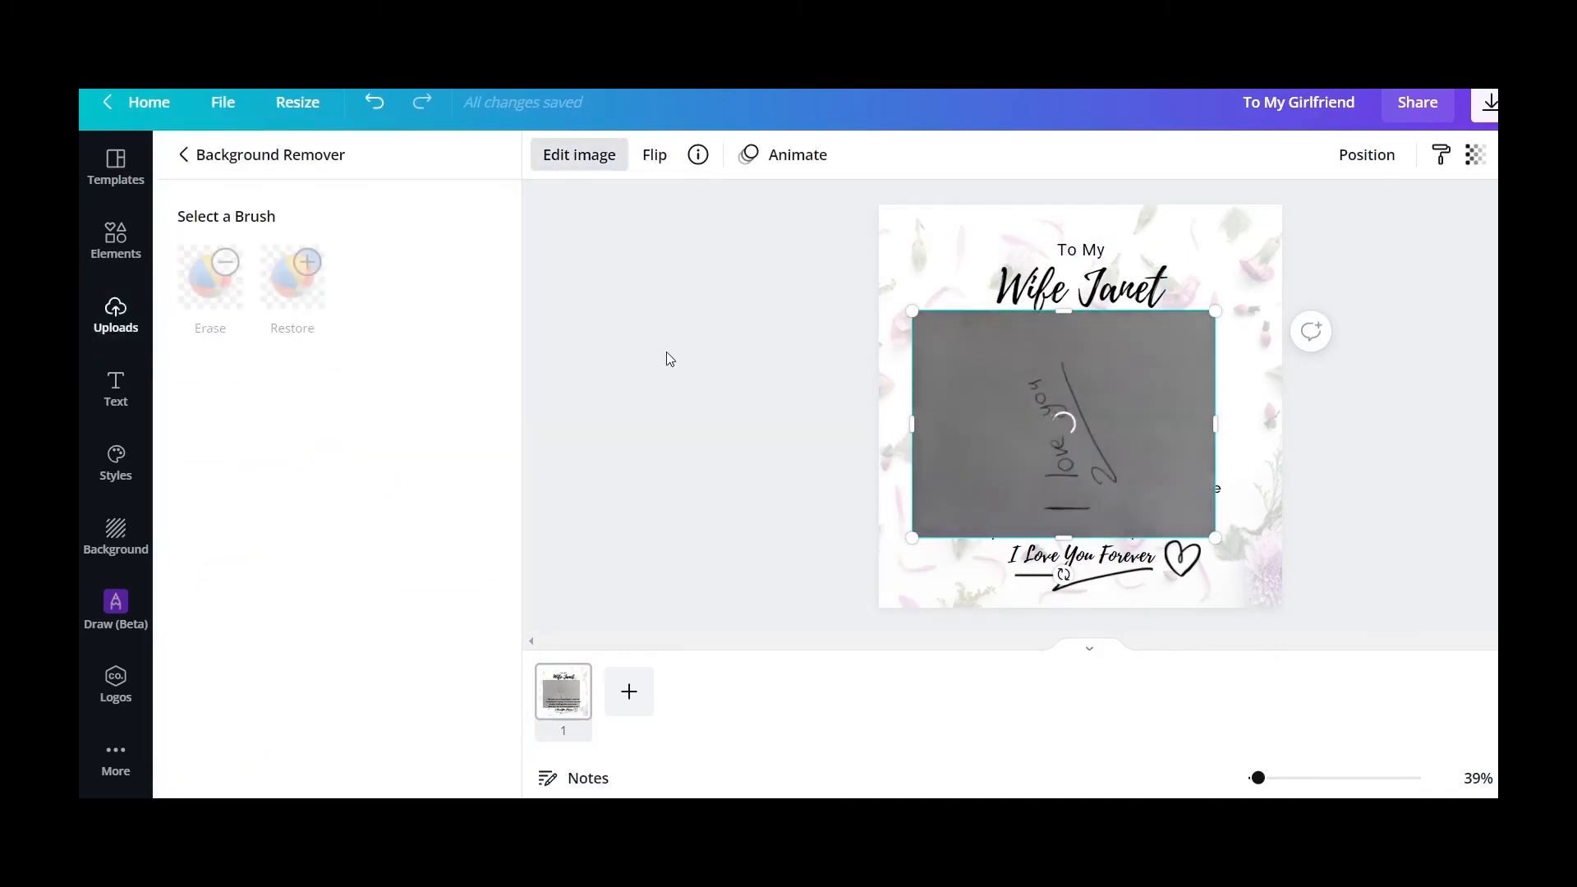
drag(1057, 575, 838, 415)
drag(1072, 415, 1121, 406)
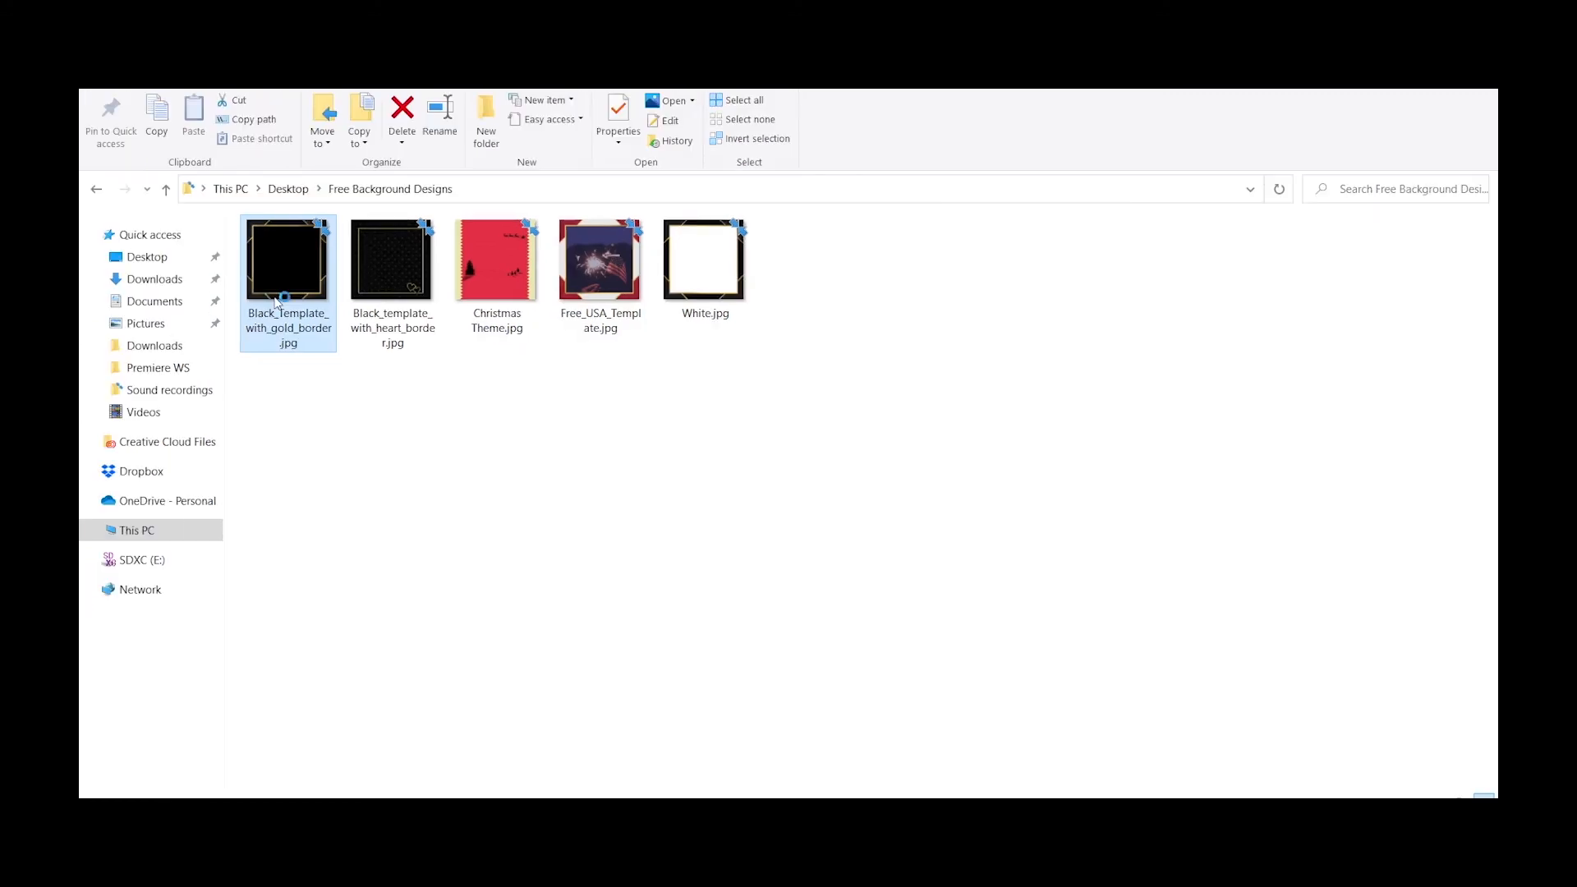
- Look through the images in the Free Background Designs folder in the photo viewer, starting with the black template with gold border
key(Return)
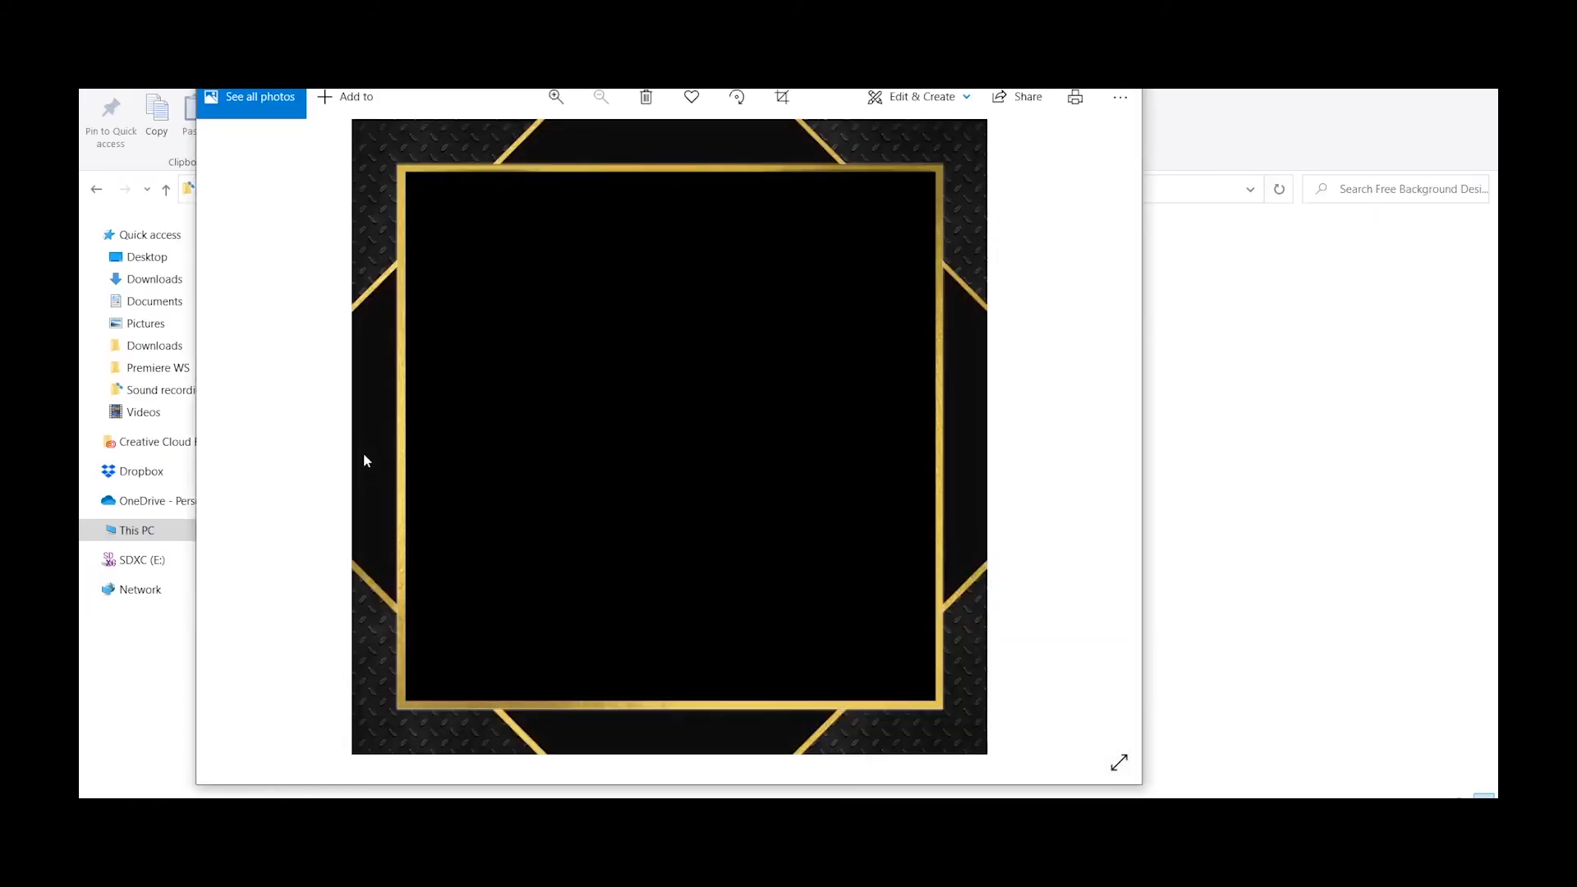
double_click(465, 67)
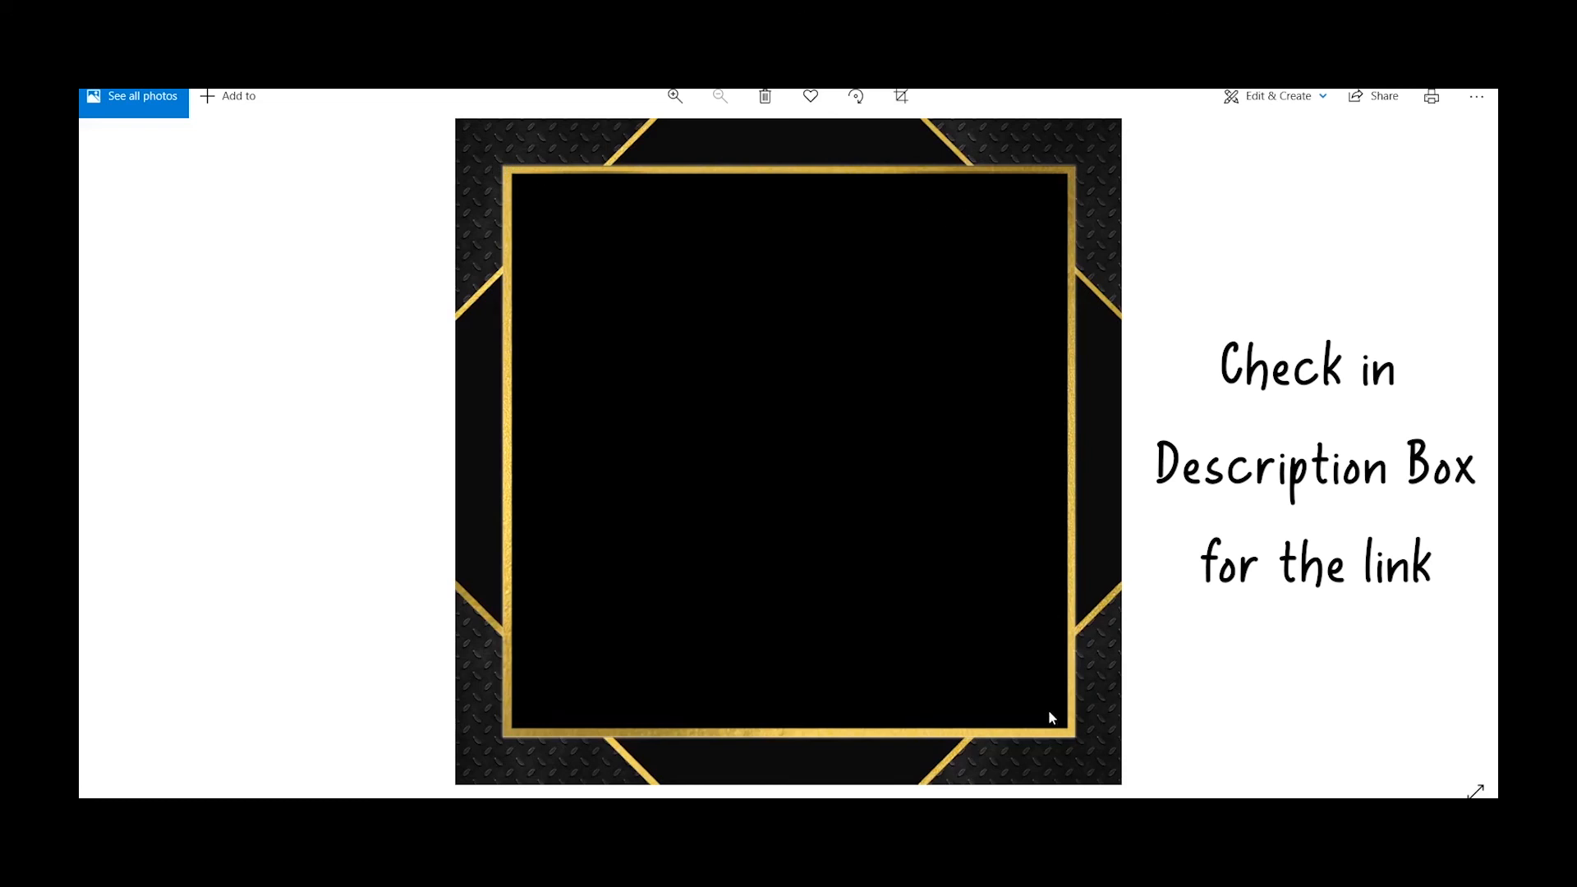
key(Right)
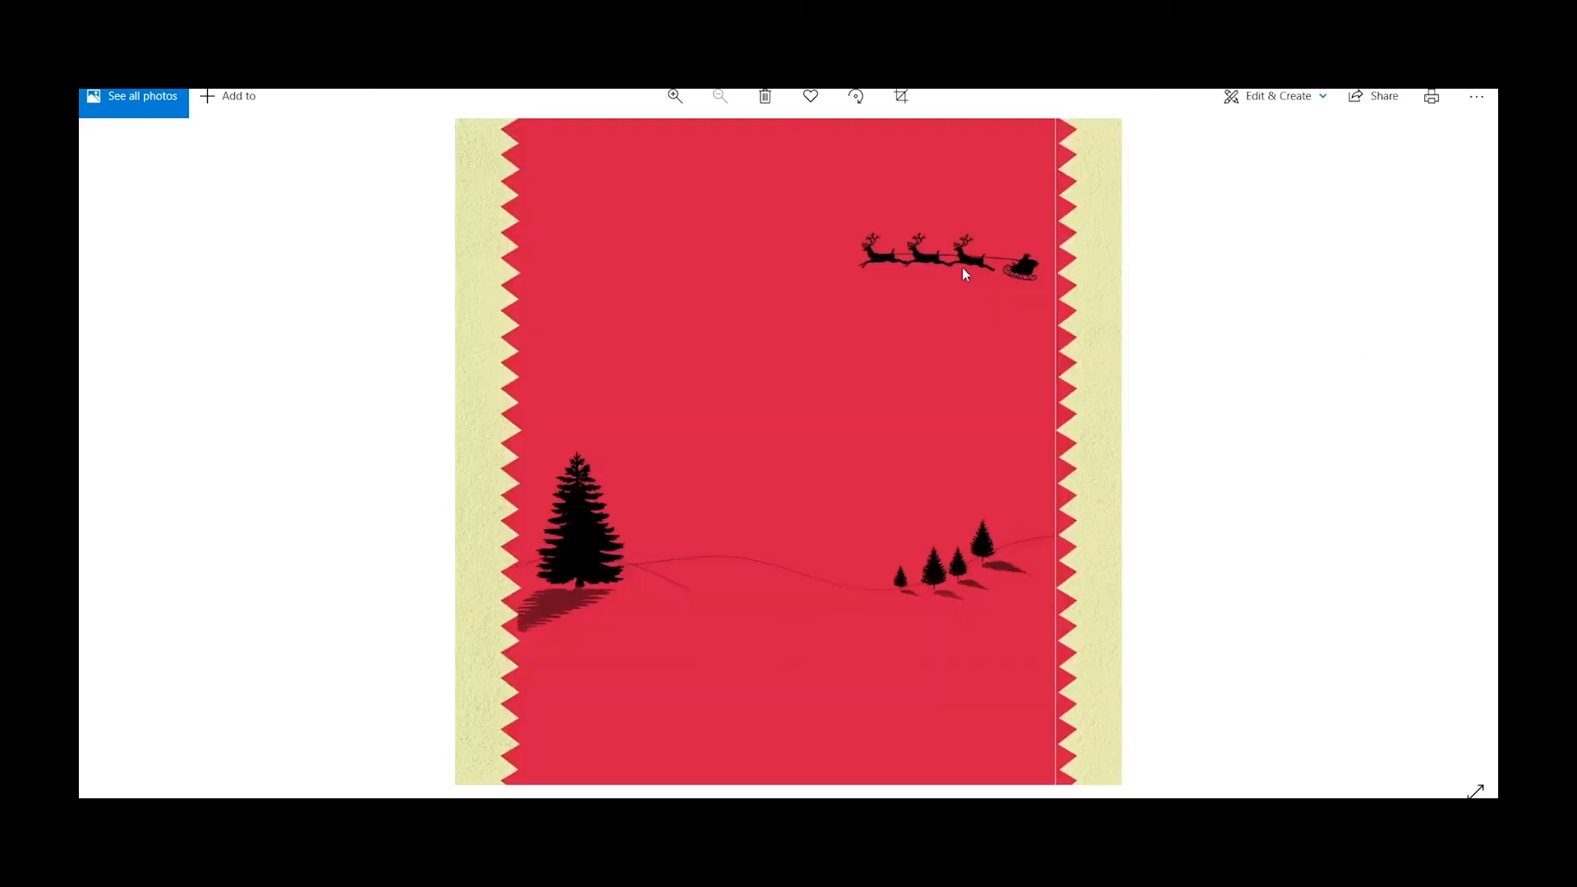
key(Right)
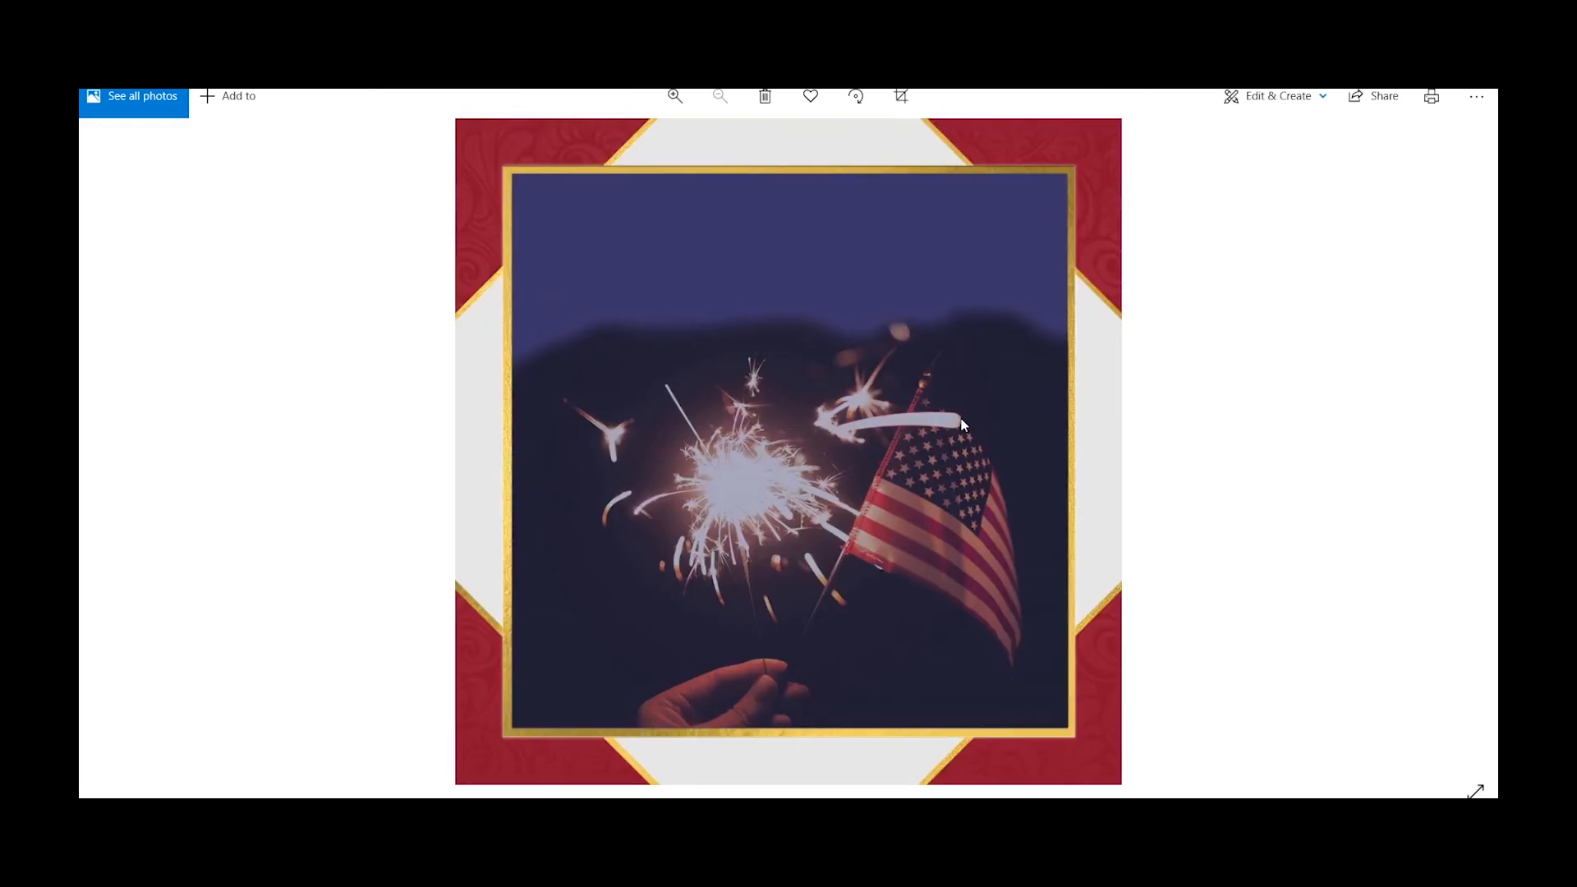
key(Right)
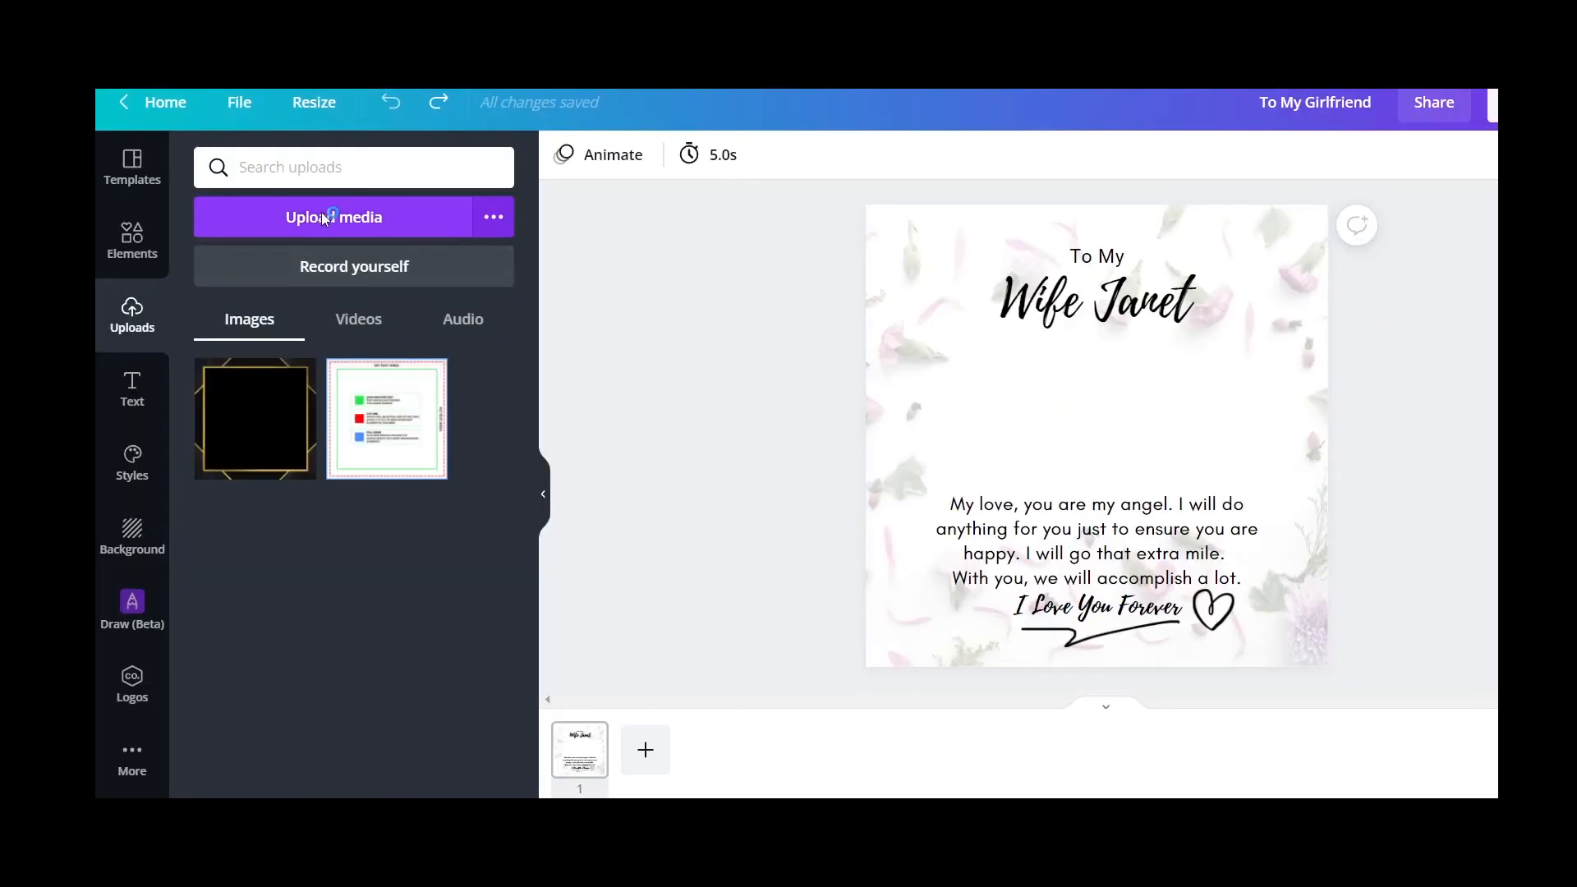
- Upload the white gold-bordered template and set the black gold-bordered template as the card's background
click(320, 217)
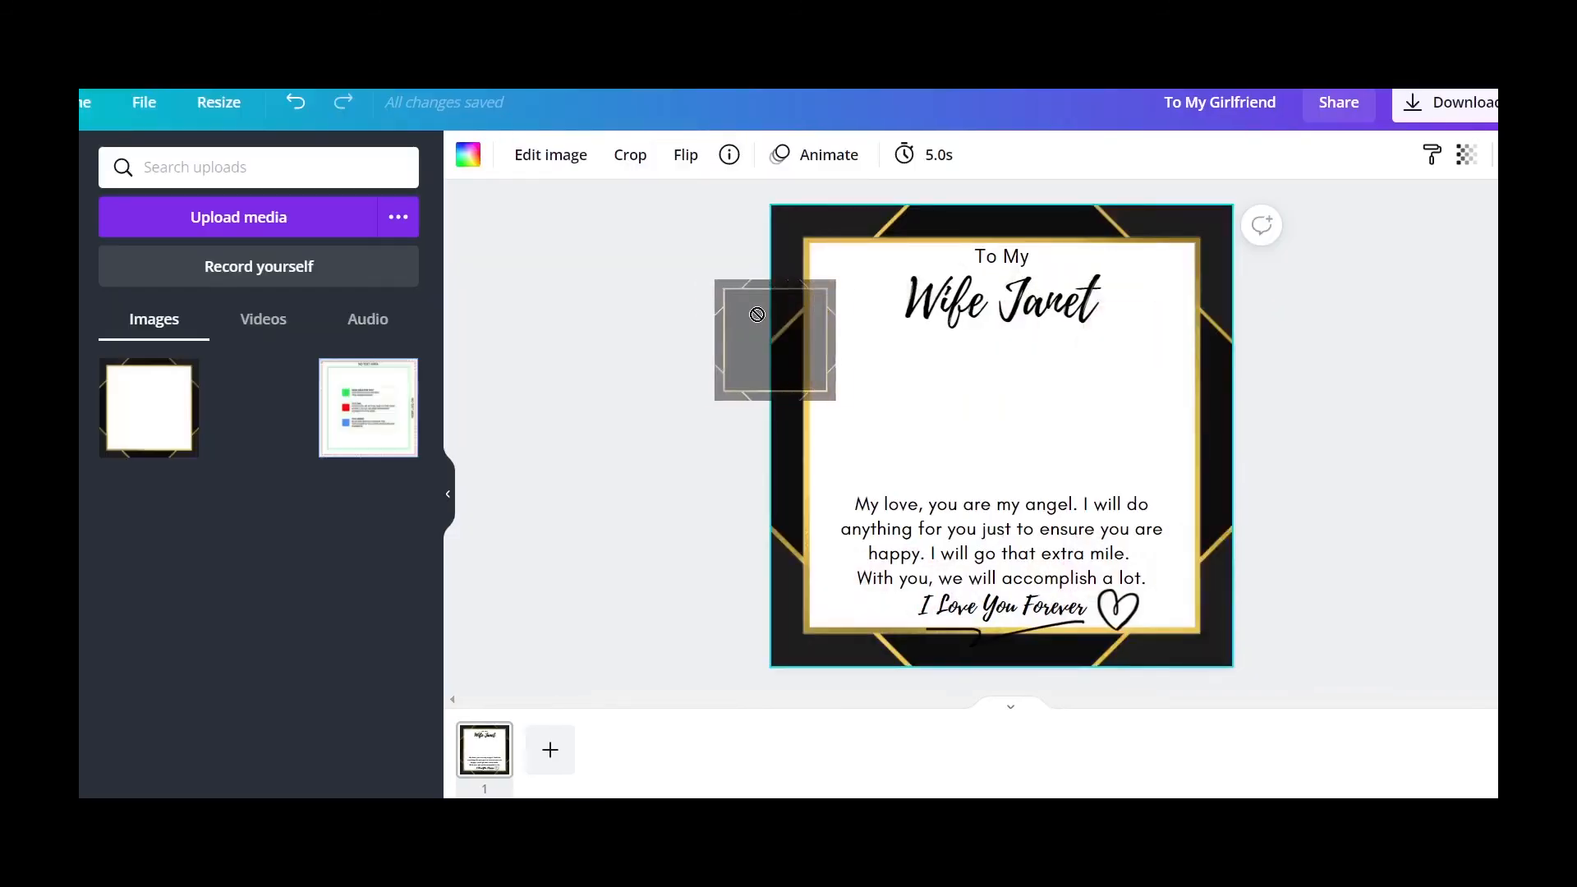
drag(756, 314, 785, 337)
- Recolour the card's heading, message paragraph and "I Love You Forever" line white
click(1013, 279)
click(781, 155)
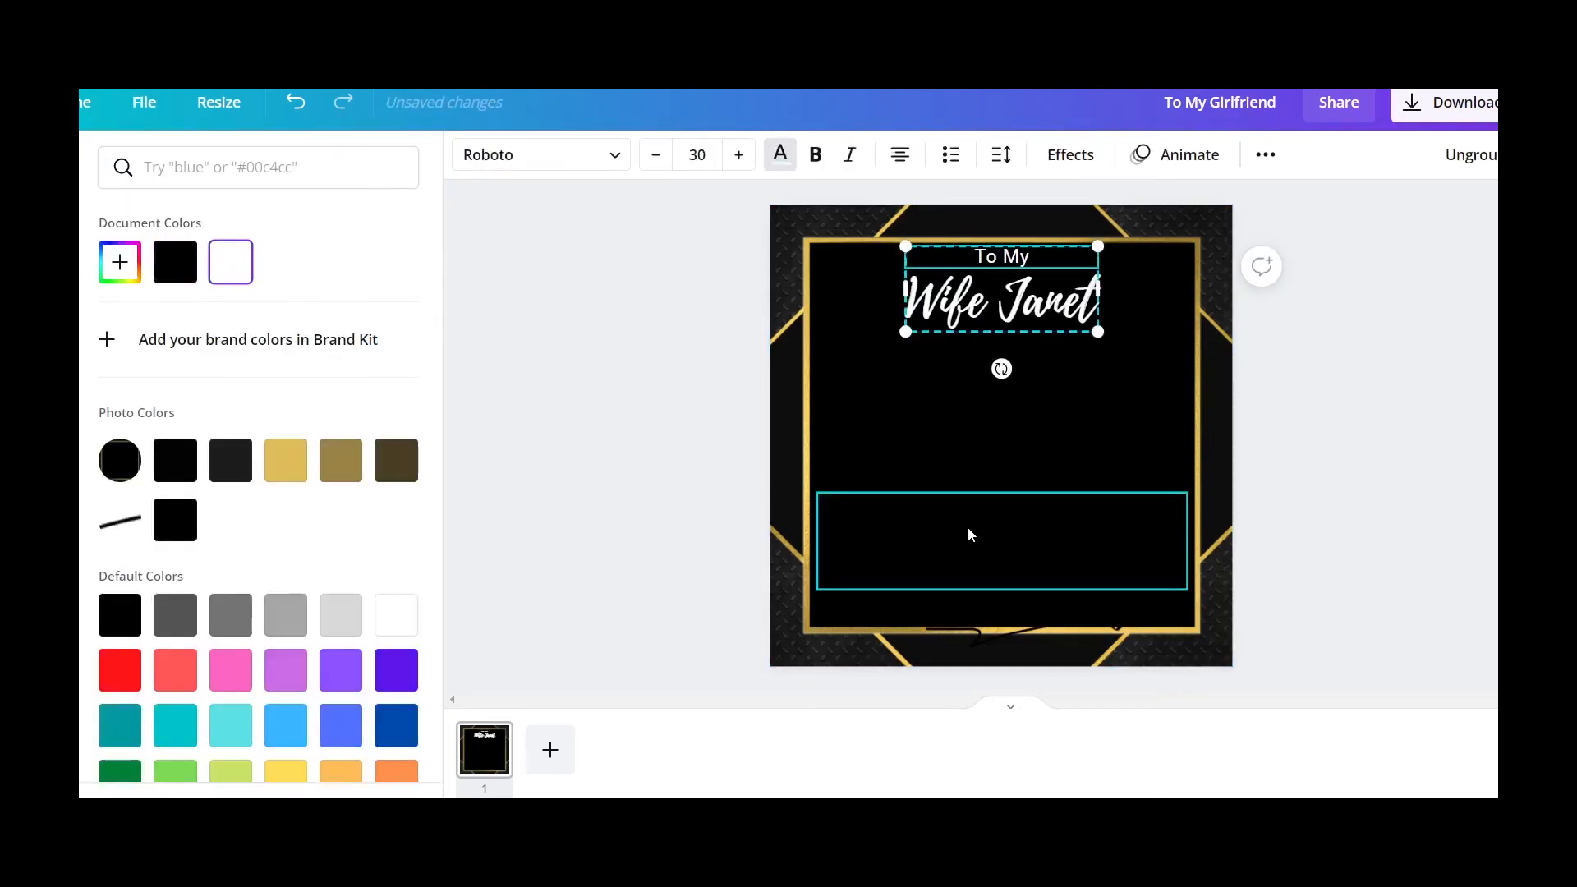
click(969, 532)
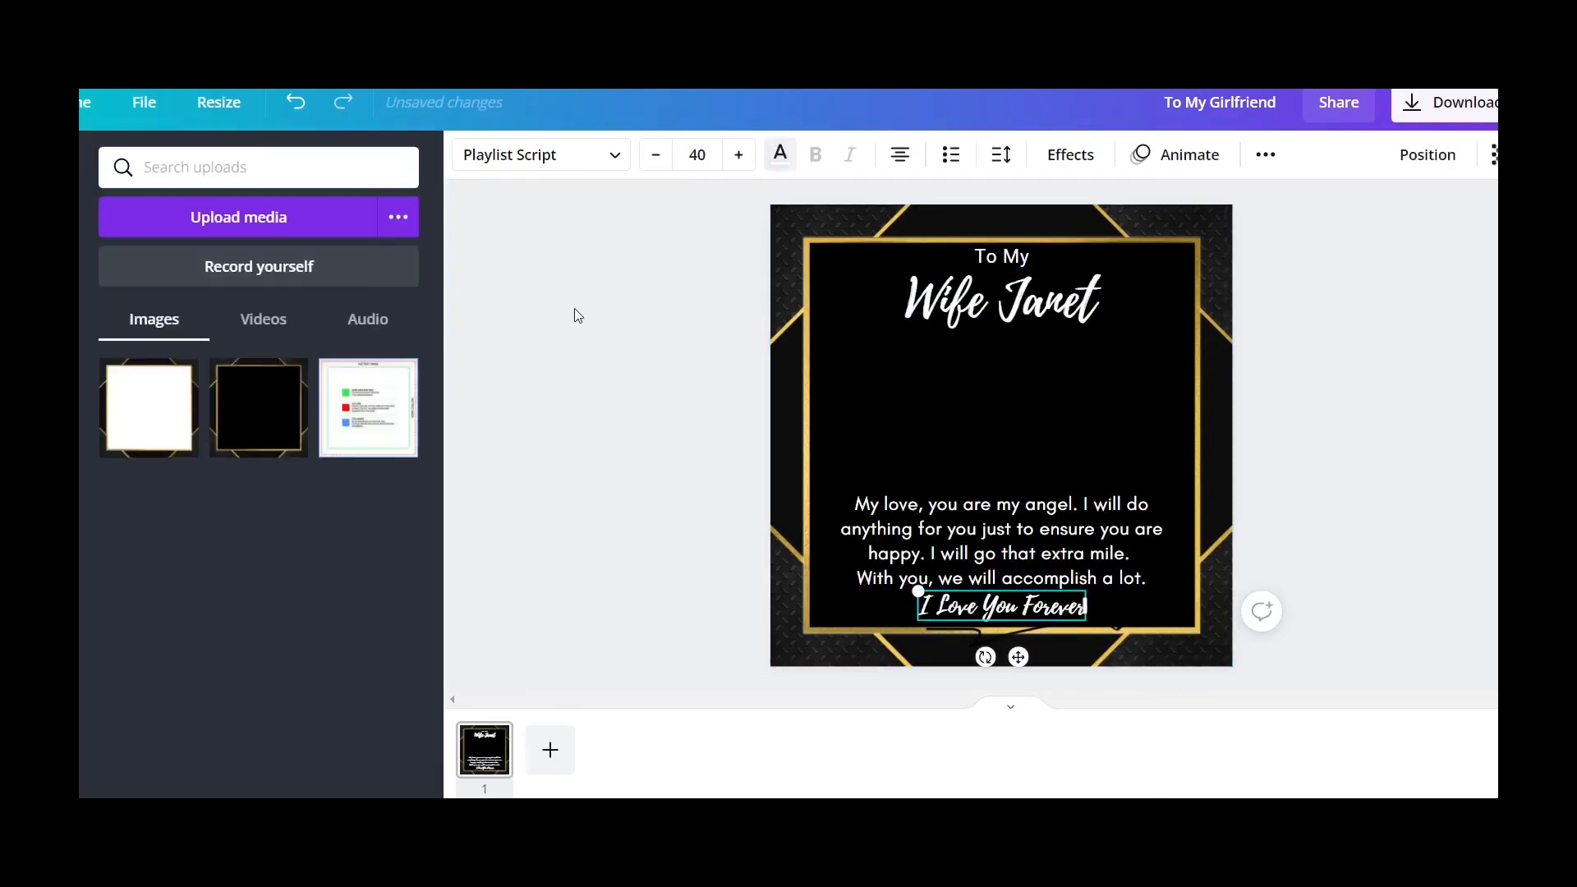
click(702, 371)
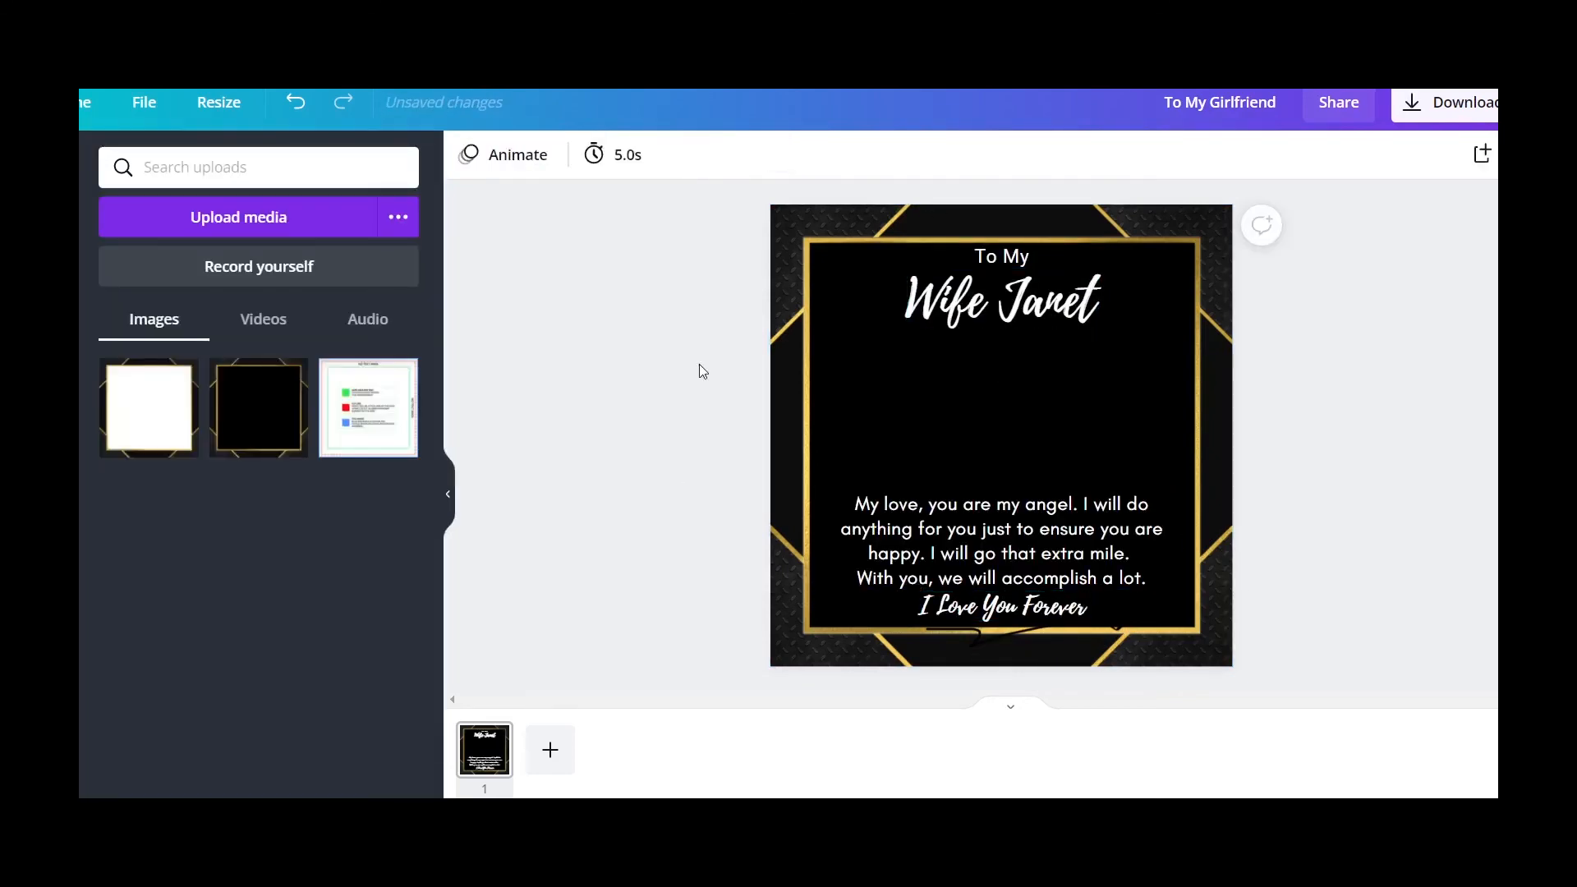